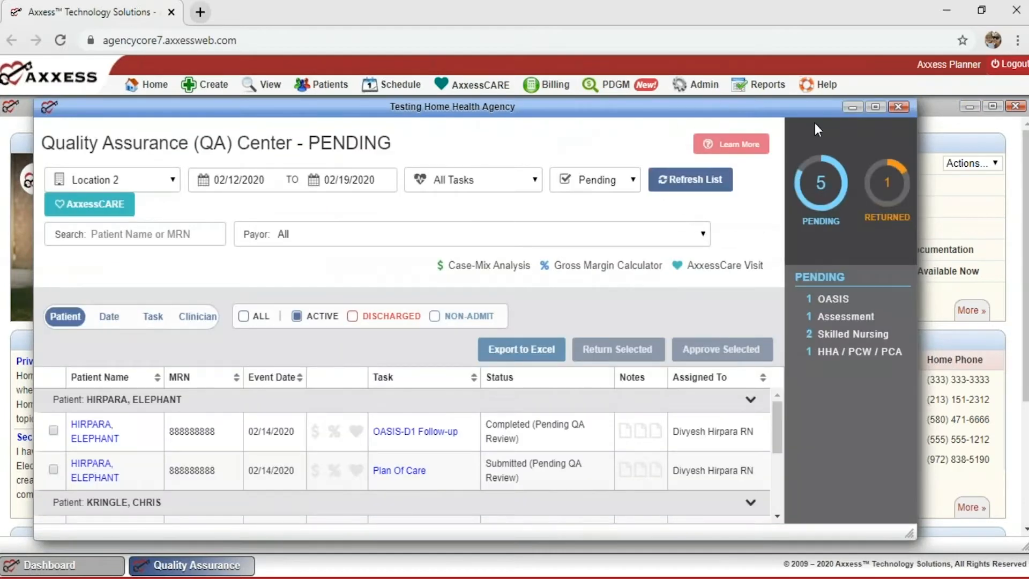
Maximize the Quality Assurance Center window and open the Location dropdown.
left_click(873, 108)
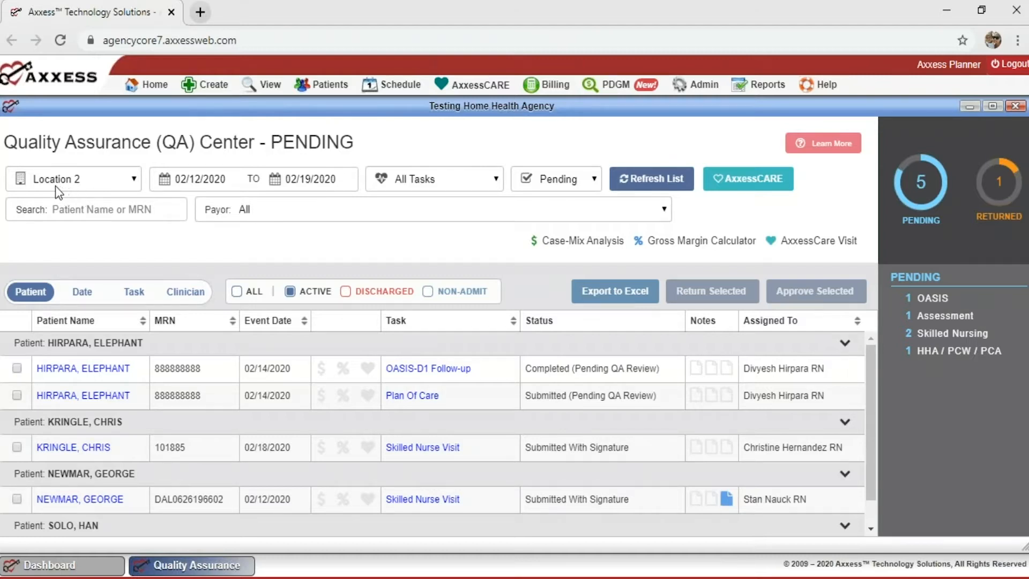
left_click(129, 180)
left_click(129, 180)
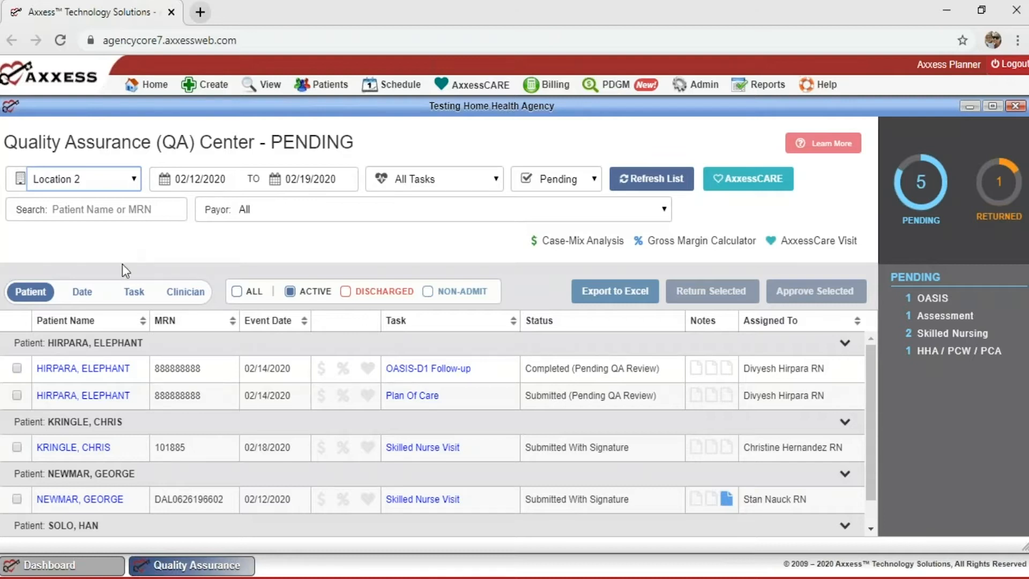
left_click(125, 180)
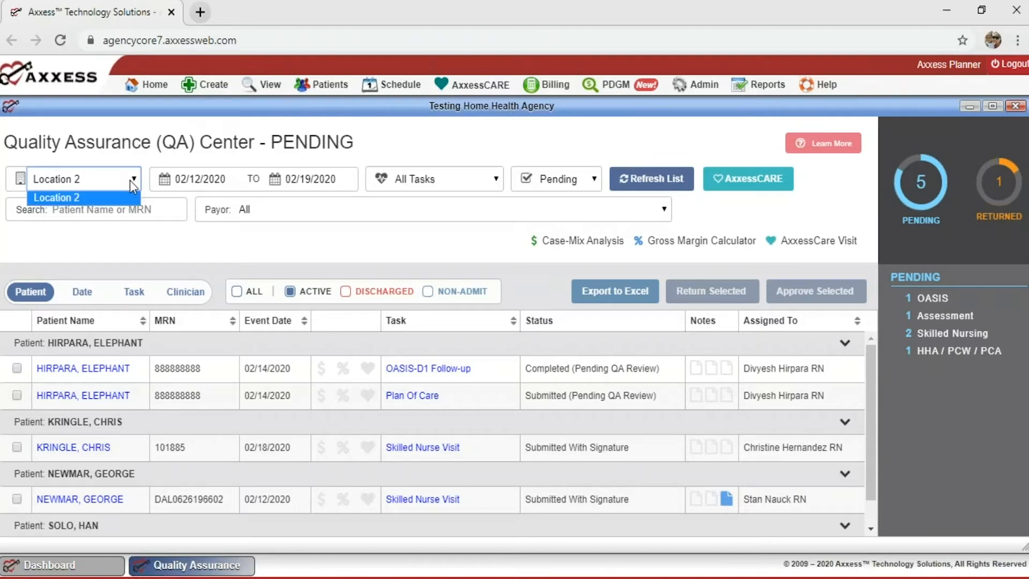
left_click(130, 180)
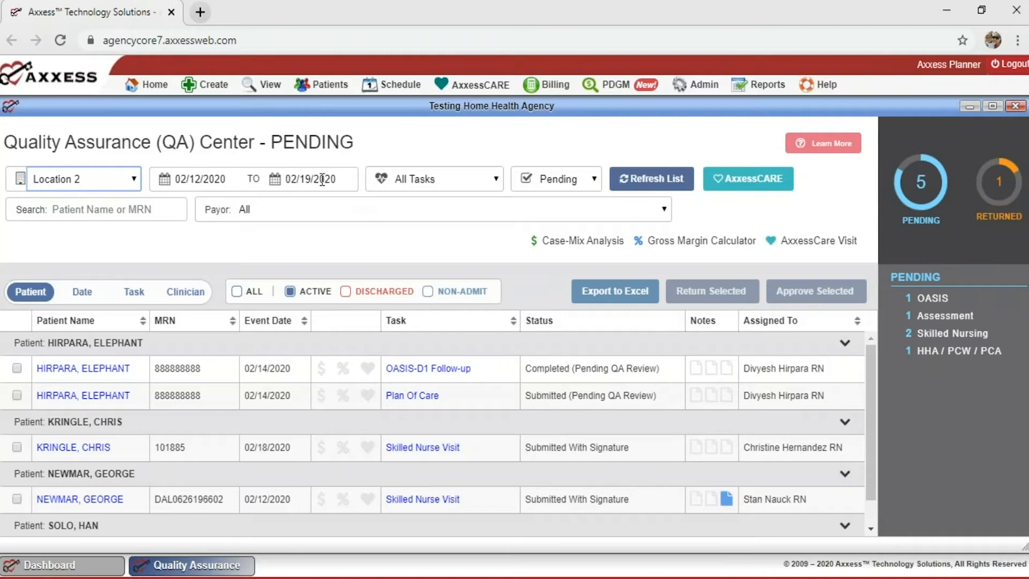
left_click(216, 185)
left_click(182, 202)
left_click(183, 202)
left_click(182, 203)
left_click(182, 202)
left_click(183, 201)
left_click(182, 201)
left_click(182, 201)
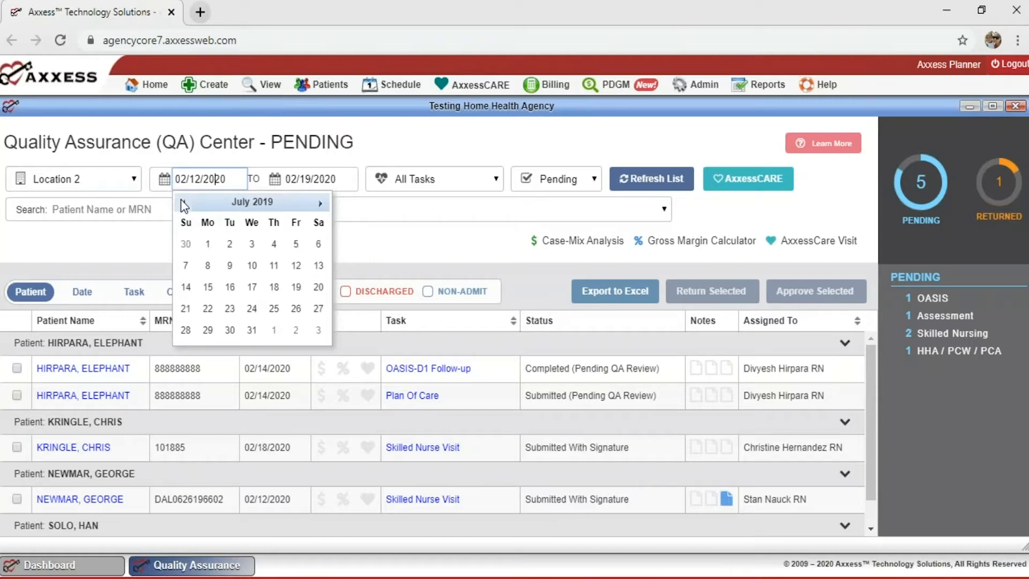
left_click(414, 210)
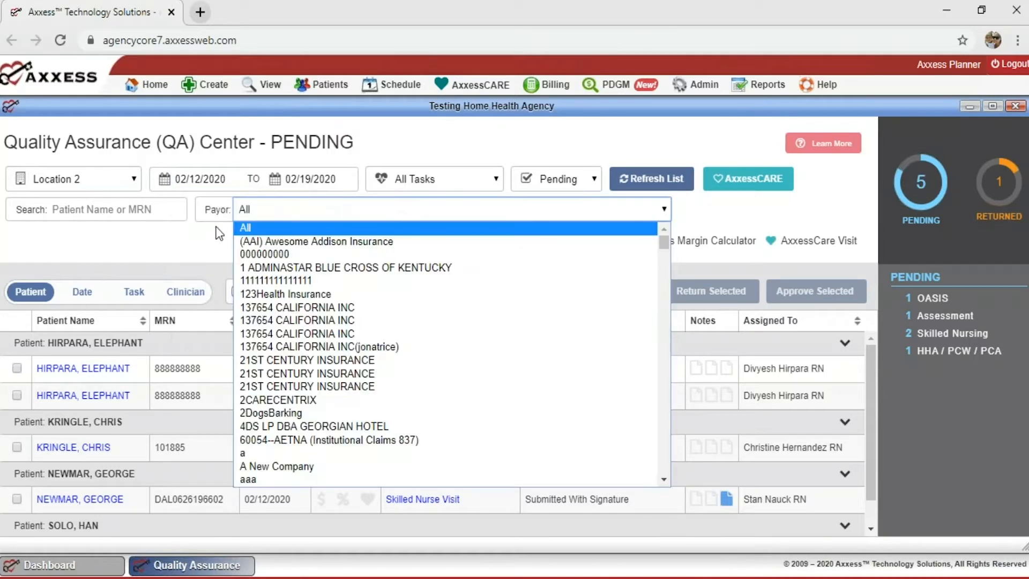
left_click(266, 217)
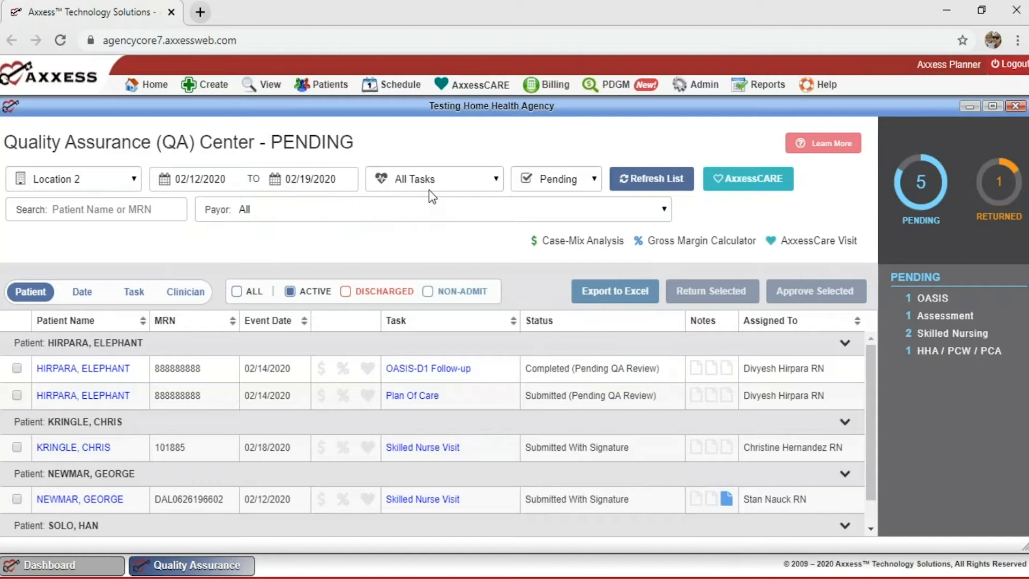
left_click(497, 183)
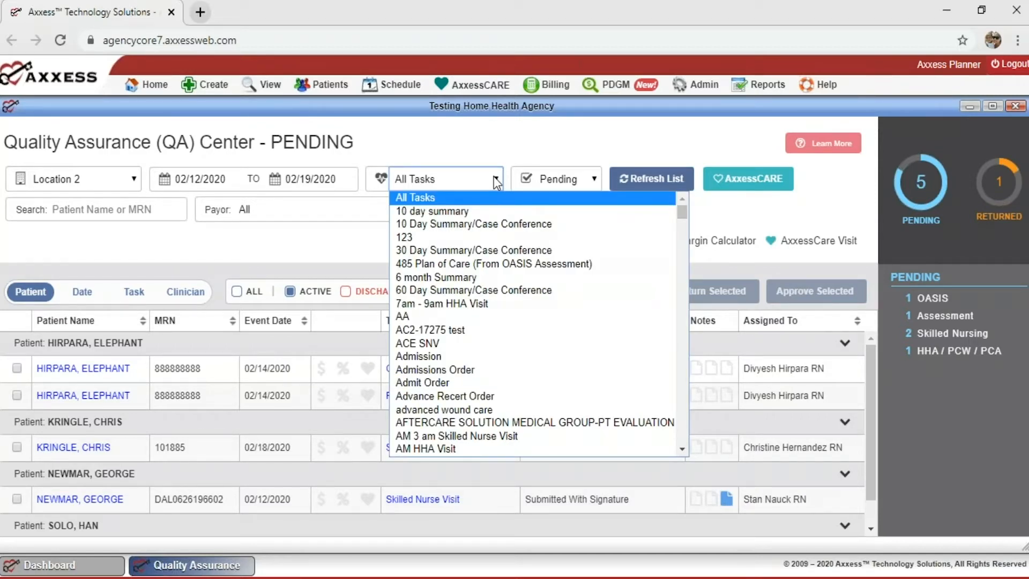
left_click(494, 178)
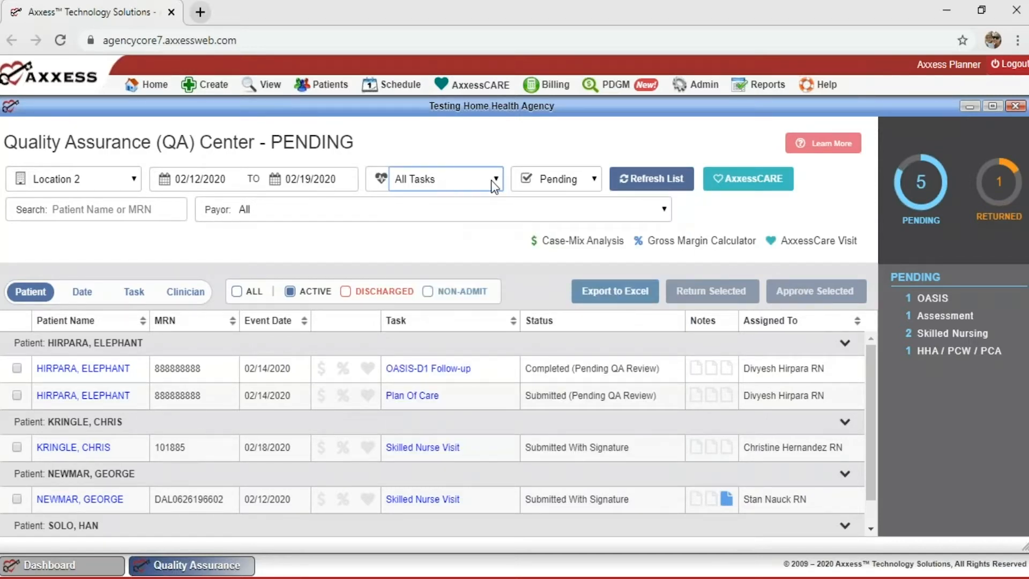
left_click(499, 176)
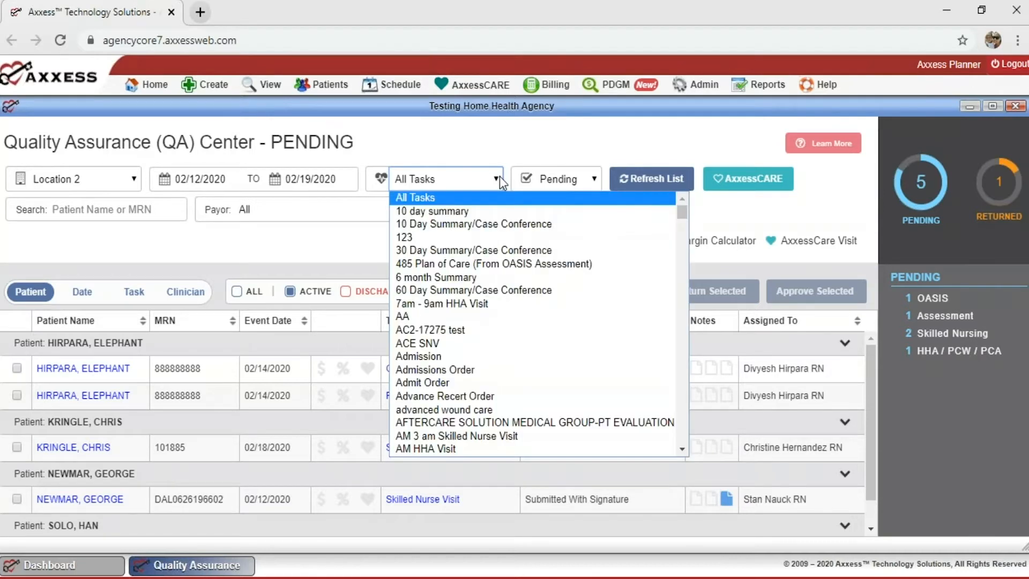
scroll(468, 343, "down", 10)
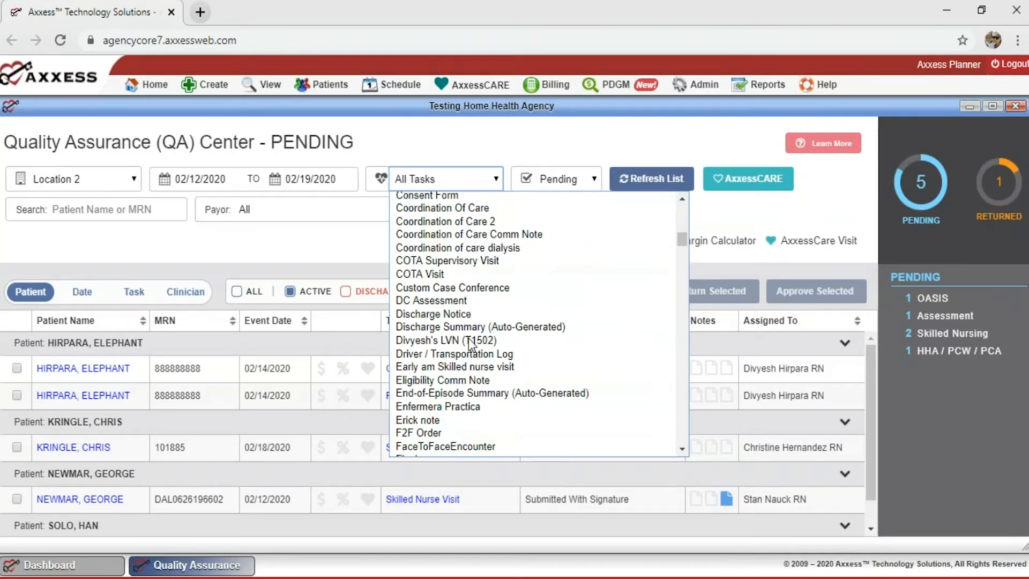
scroll(470, 344, "down", 12)
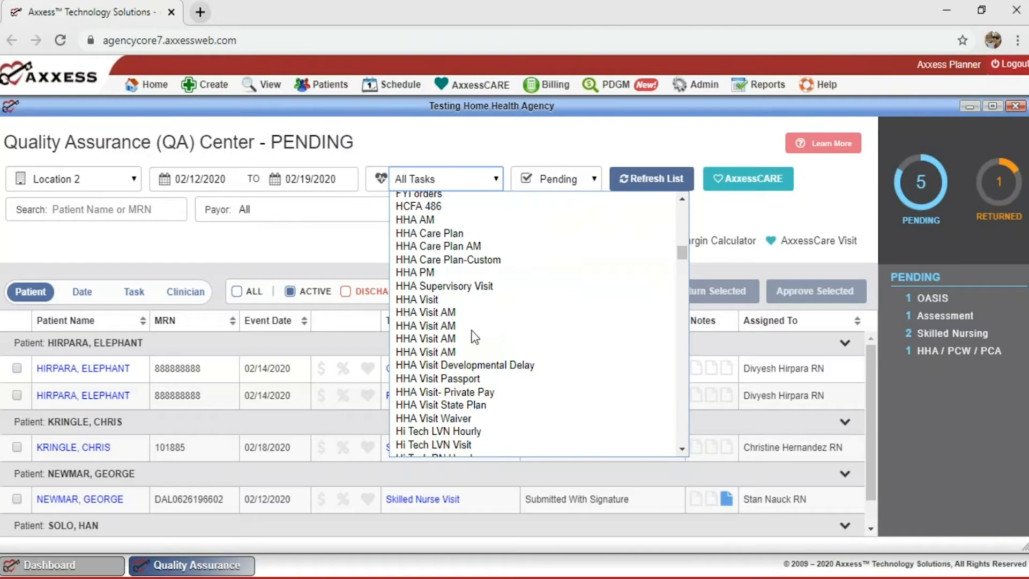
scroll(473, 333, "down", 4)
scroll(469, 327, "up", 3)
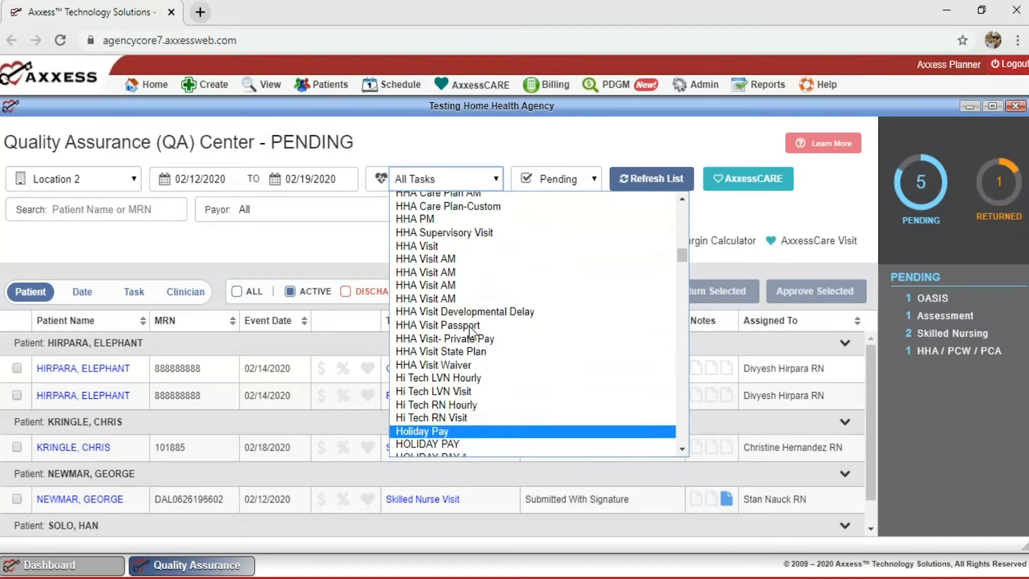
scroll(470, 327, "up", 2)
left_click(392, 189)
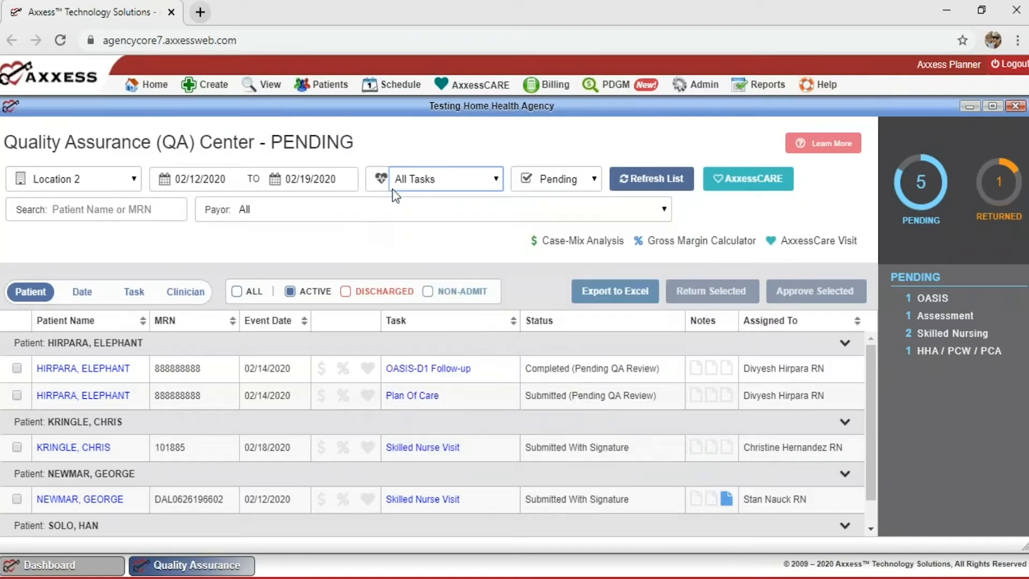
left_click(393, 208)
left_click(449, 152)
left_click(596, 181)
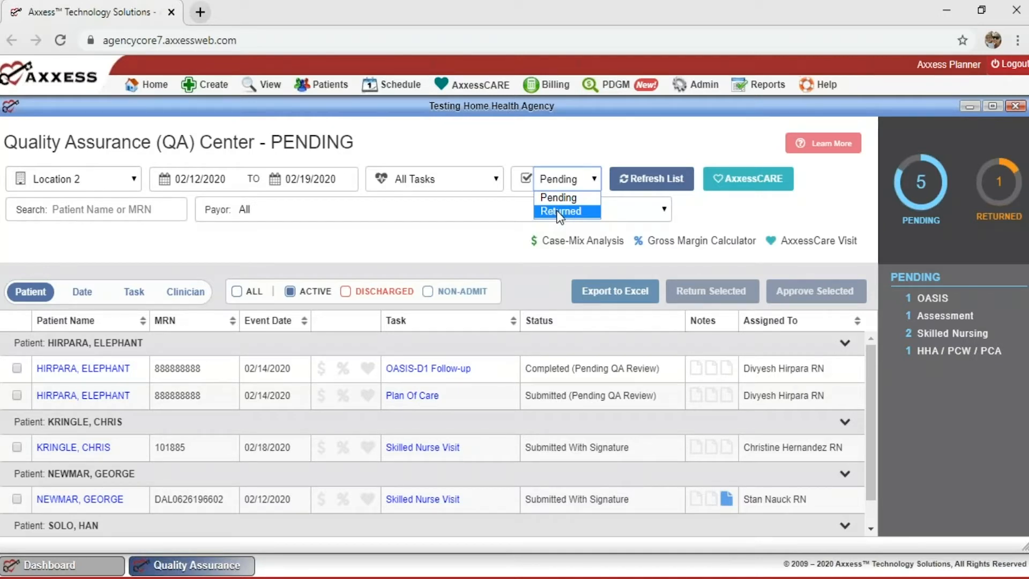
left_click(623, 148)
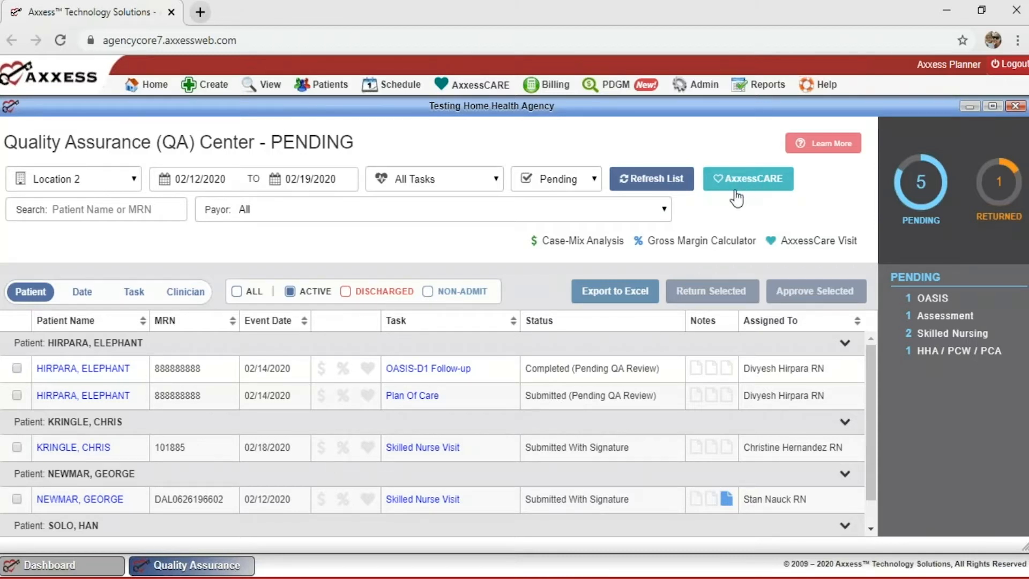
scroll(493, 393, "down", 1)
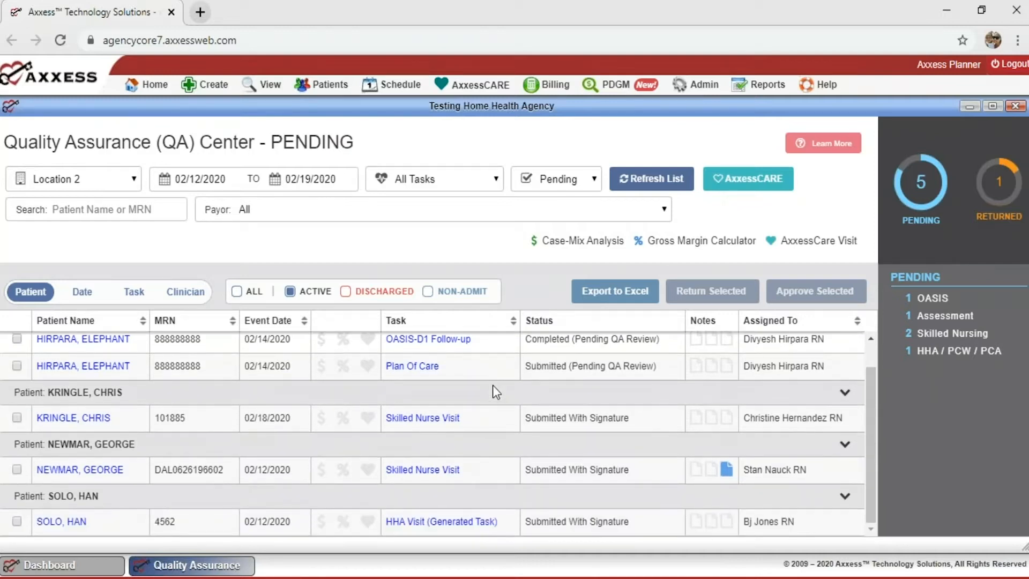
left_click(778, 181)
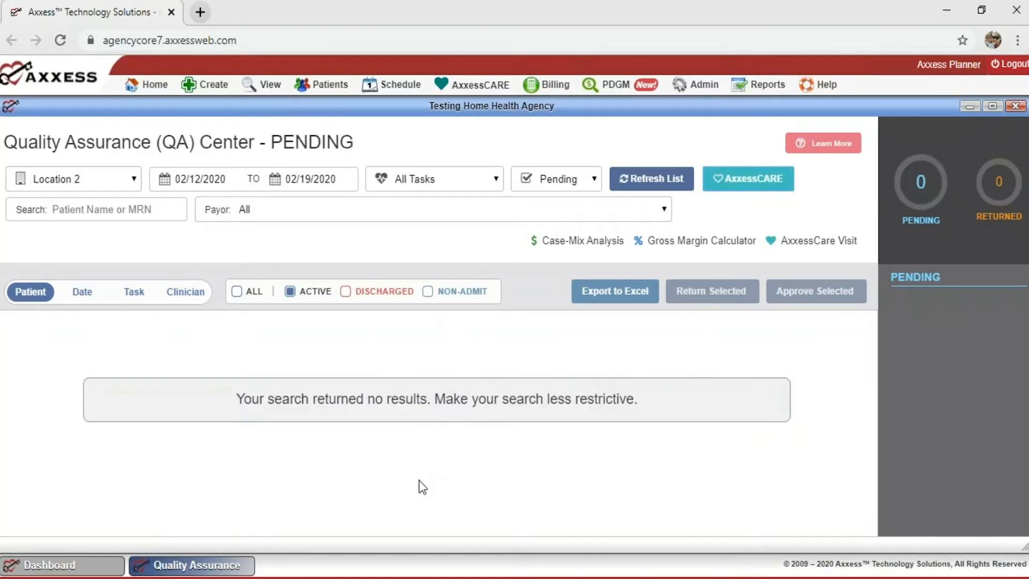
left_click(729, 187)
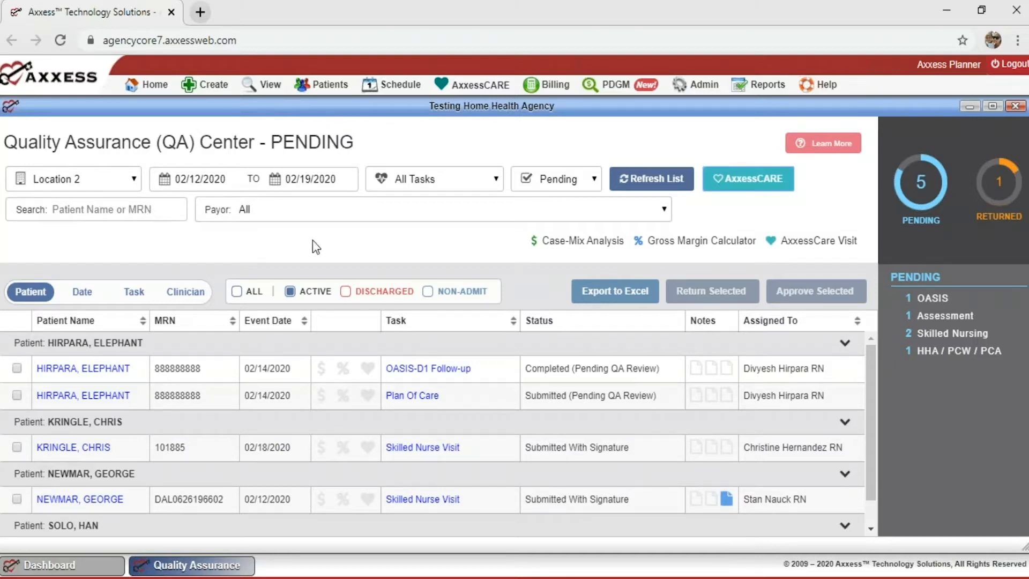
left_click(658, 213)
scroll(471, 246, "down", 15)
scroll(470, 247, "down", 10)
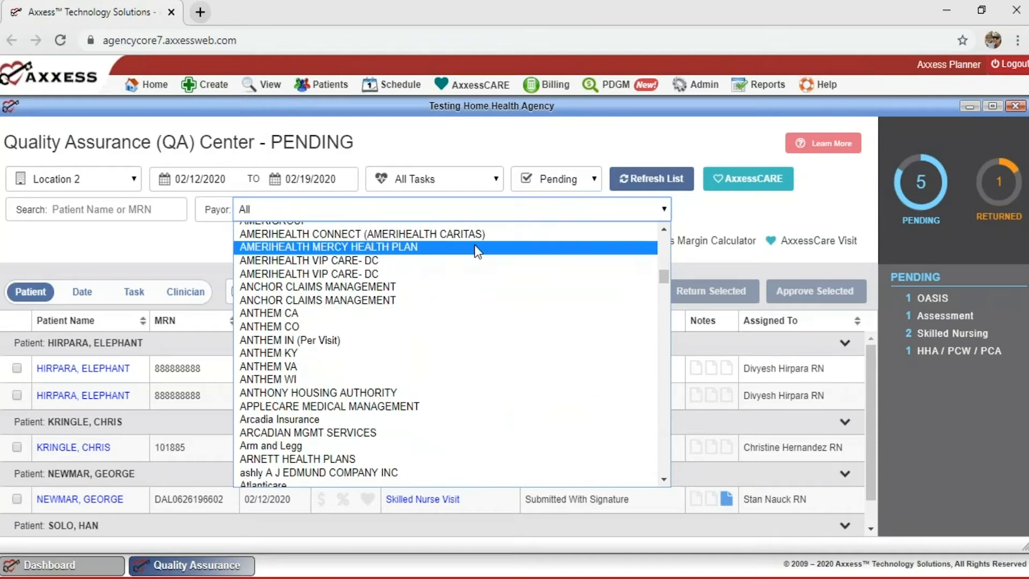
scroll(474, 245, "down", 5)
scroll(474, 244, "up", 12)
scroll(474, 244, "up", 20)
scroll(474, 246, "up", 5)
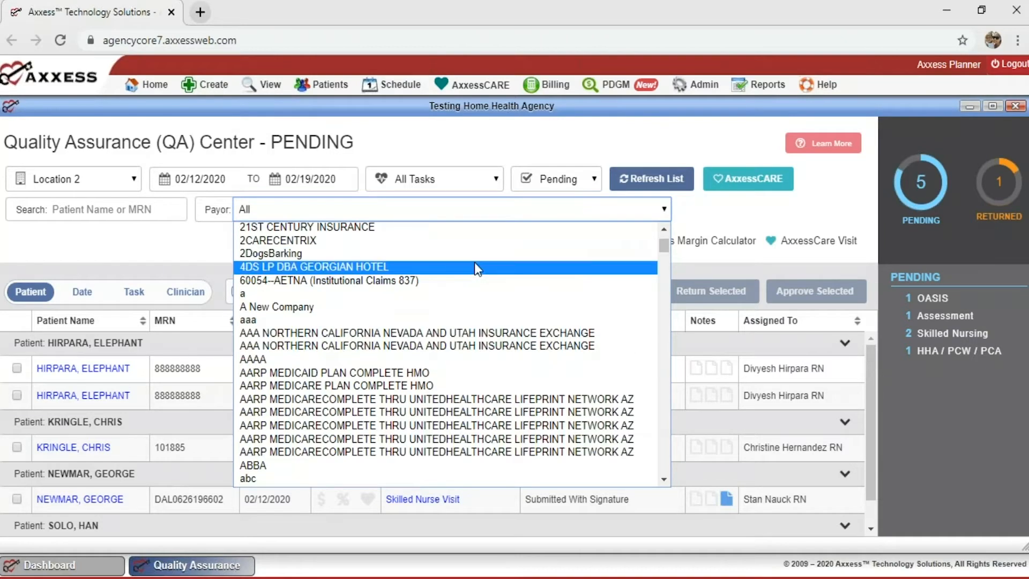
scroll(474, 263, "down", 8)
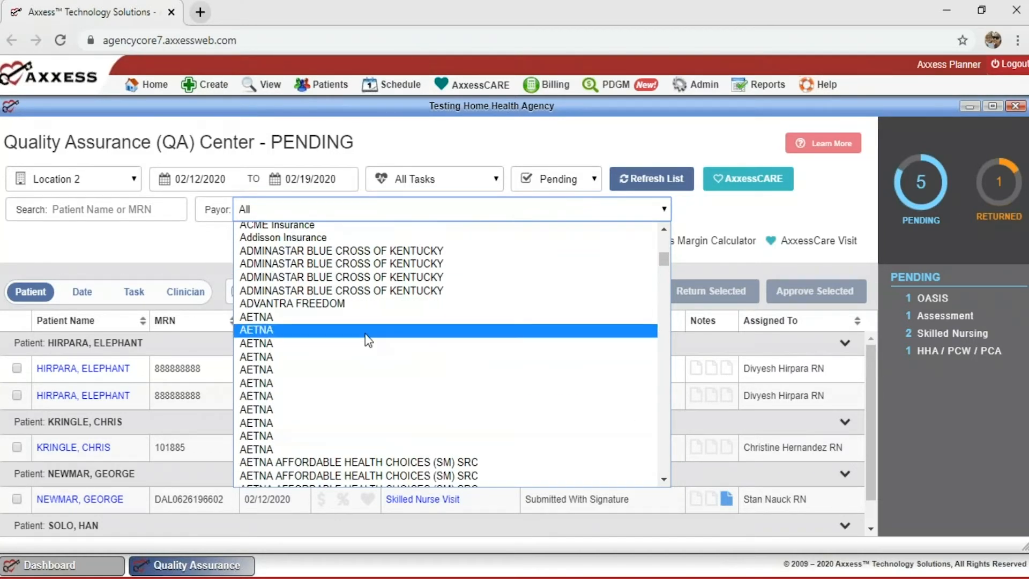
left_click(213, 252)
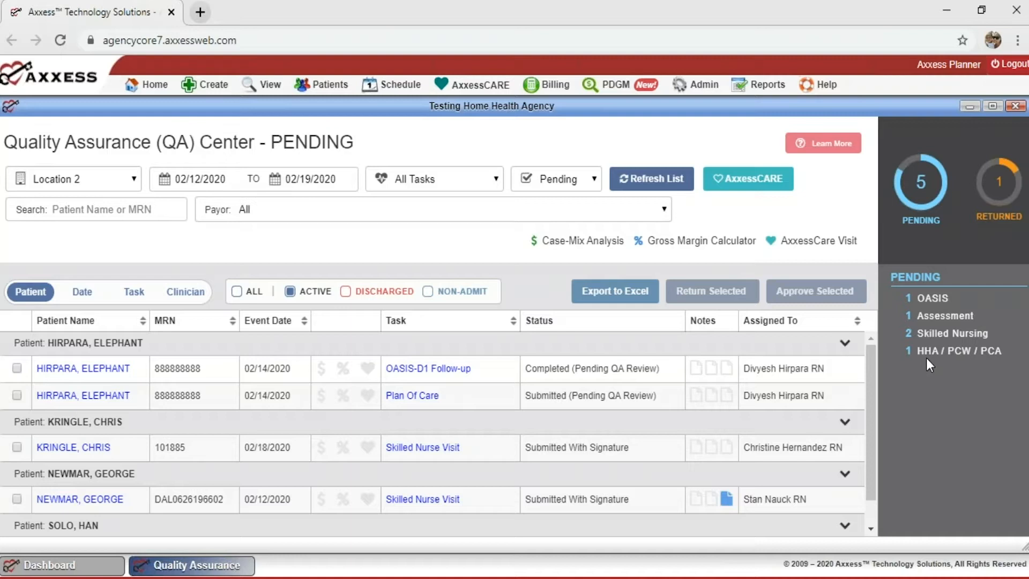
left_click(990, 205)
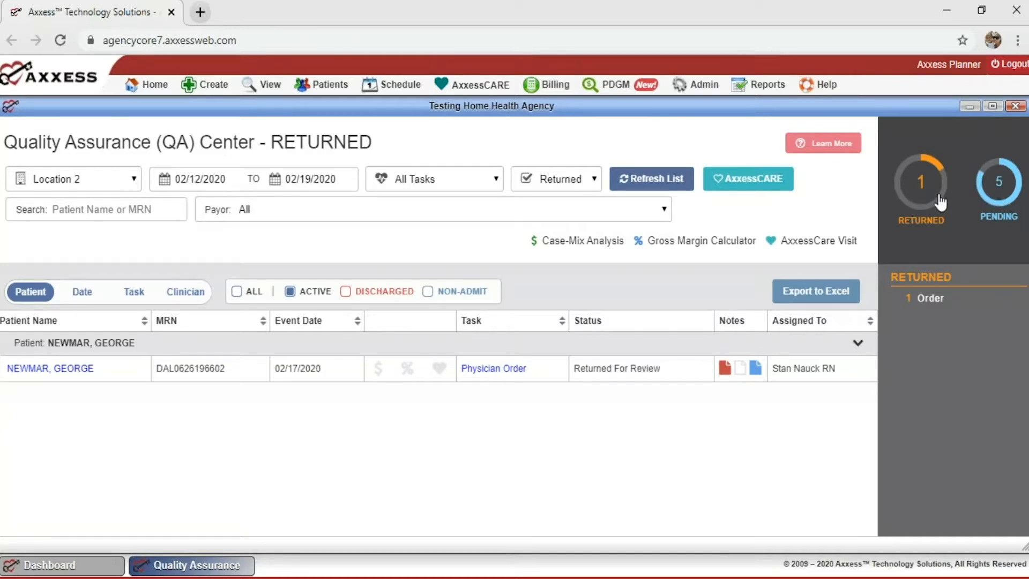
left_click(979, 188)
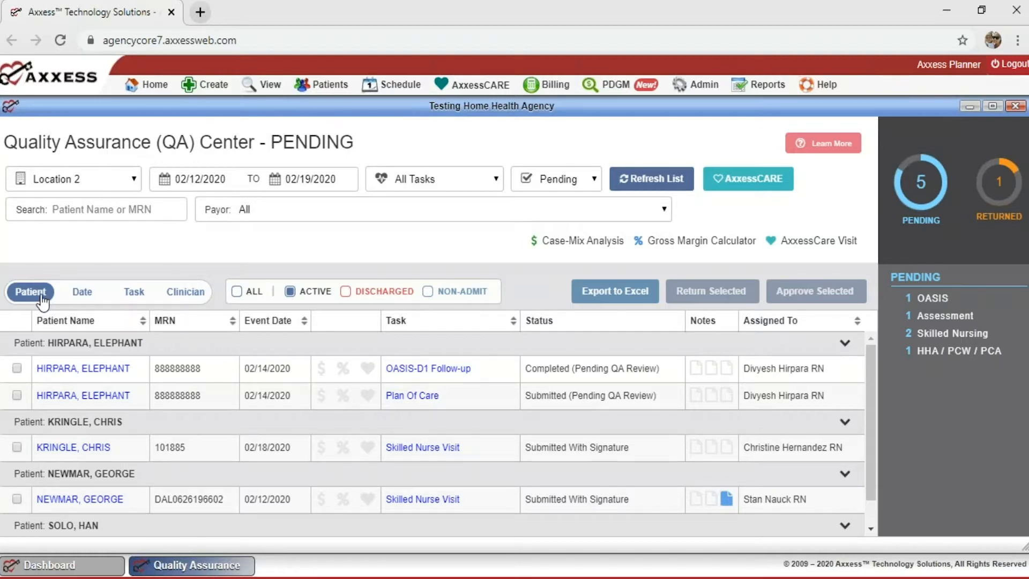
Try grouping pending tasks by event date, task name and clinician, then return to patient grouping.
left_click(82, 292)
left_click(142, 294)
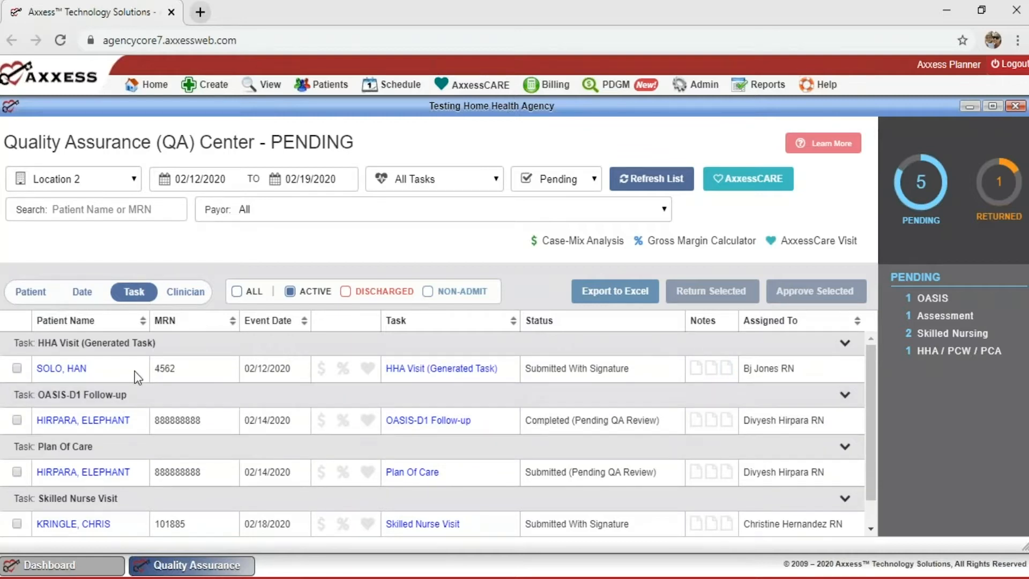
left_click(185, 292)
left_click(31, 292)
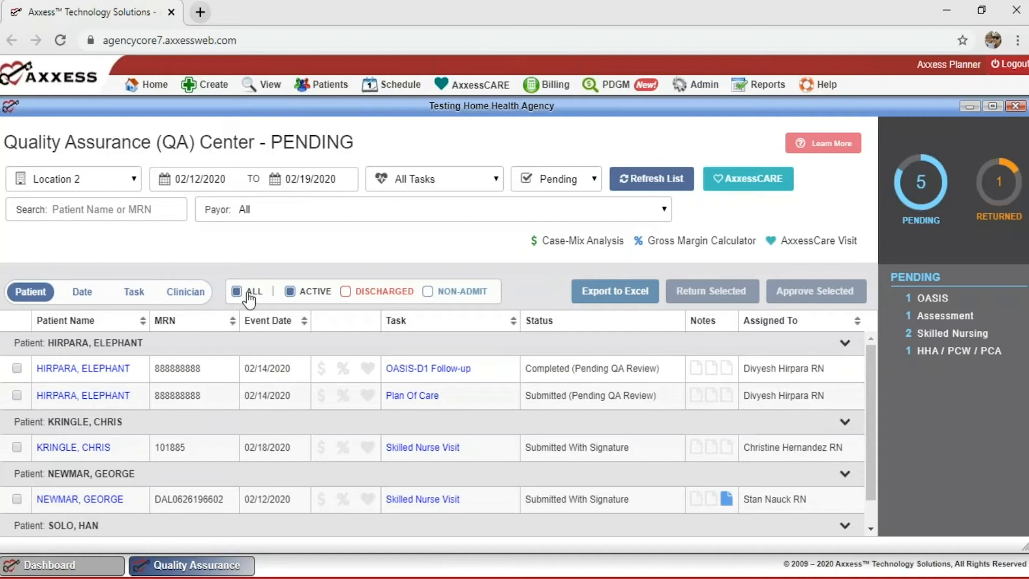
Toggle the patient status filters for discharged and non-admit, settle on active patients, and review the tasks.
left_click(249, 294)
scroll(320, 447, "down", 1)
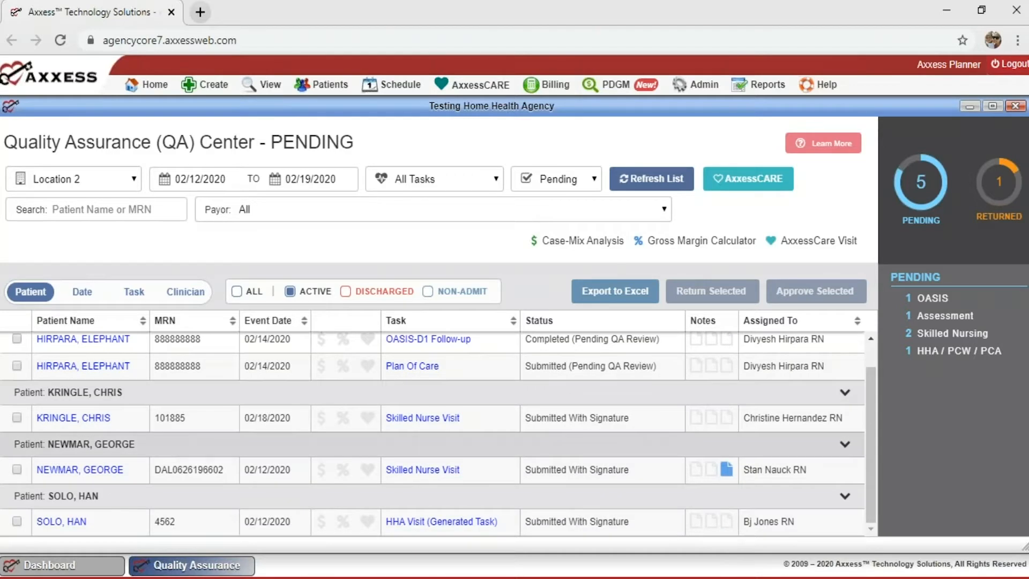
scroll(438, 434, "up", 1)
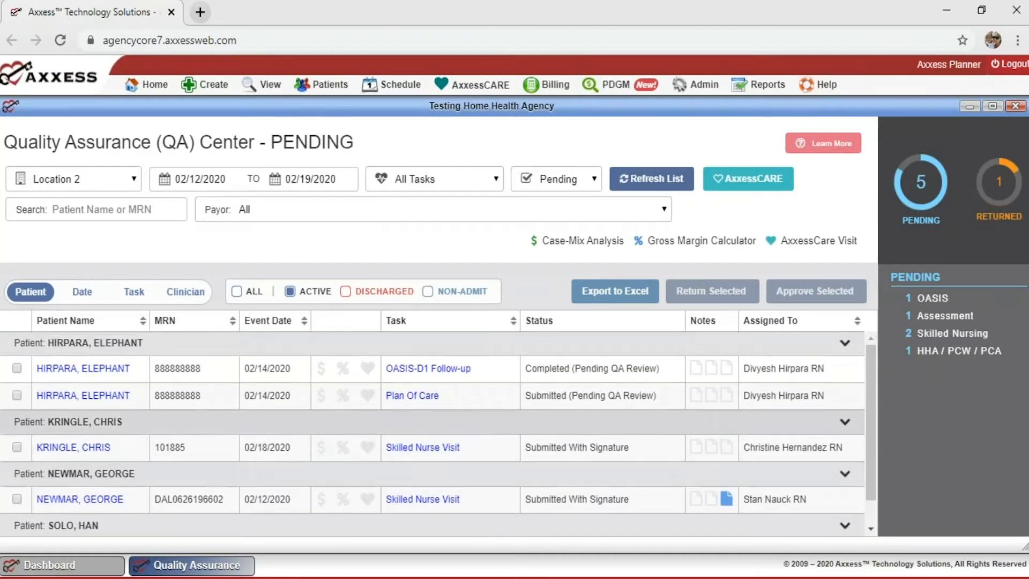
left_click(370, 301)
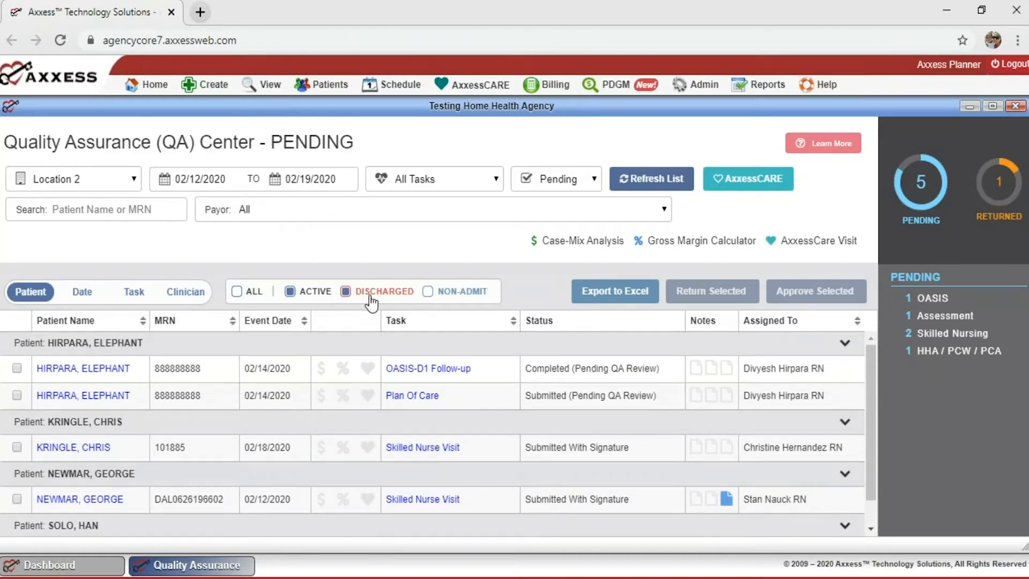
left_click(434, 301)
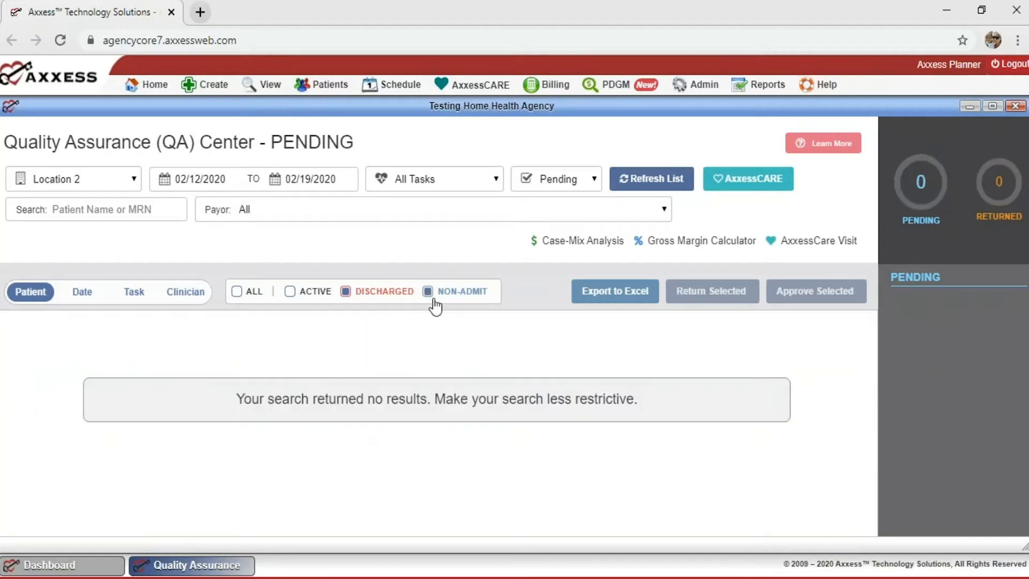
left_click(301, 298)
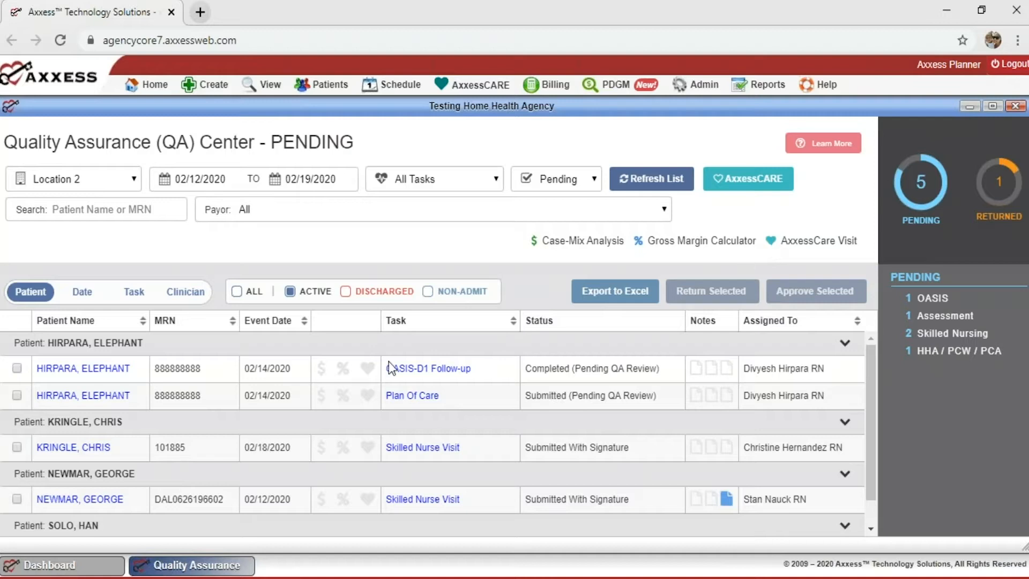
scroll(372, 369, "down", 1)
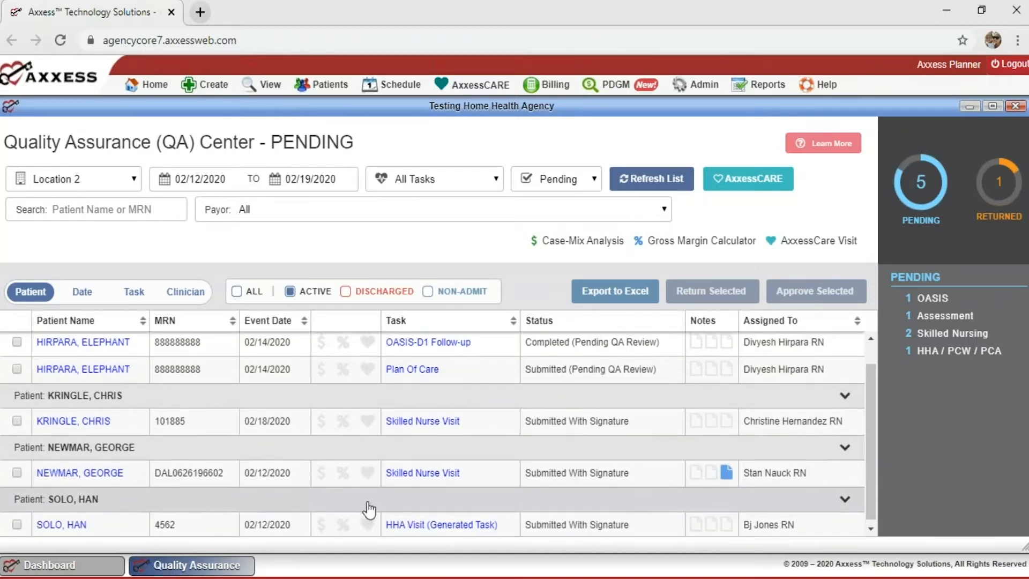
scroll(368, 510, "up", 1)
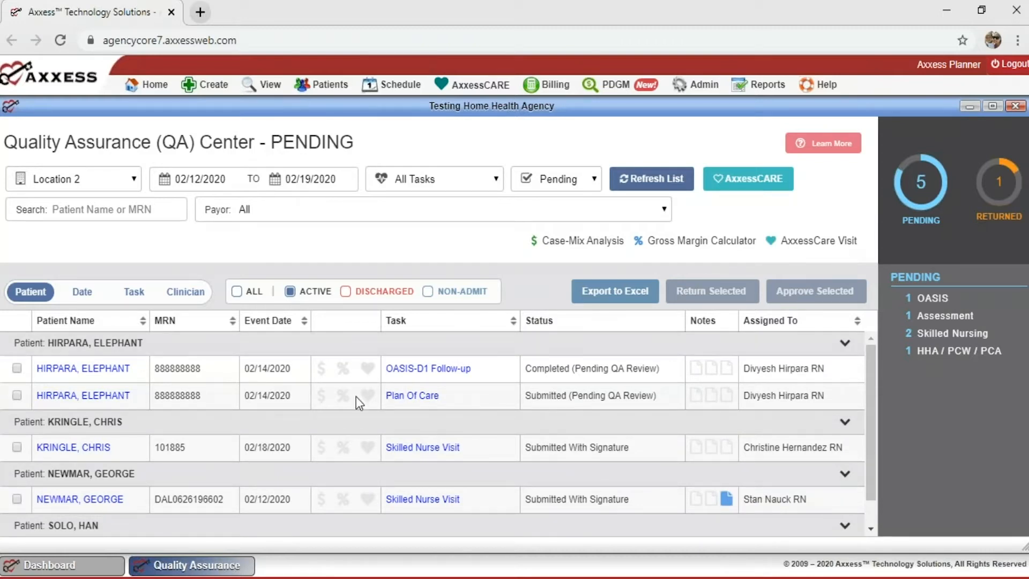
scroll(356, 515, "down", 1)
scroll(356, 515, "up", 1)
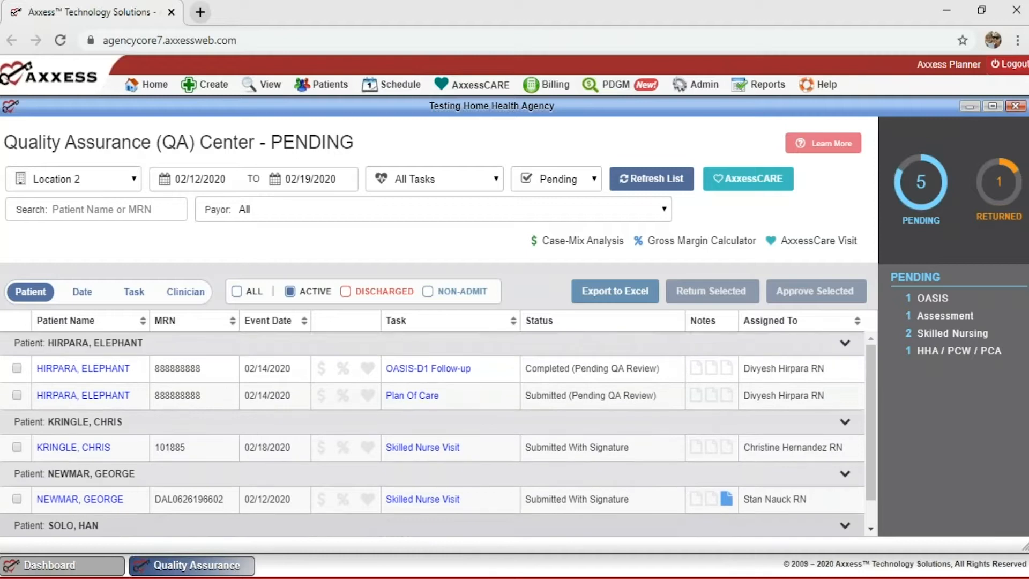
Move the From date back to 10/27/2019.
left_click(222, 174)
left_click(184, 203)
left_click(184, 203)
left_click(184, 203)
left_click(188, 244)
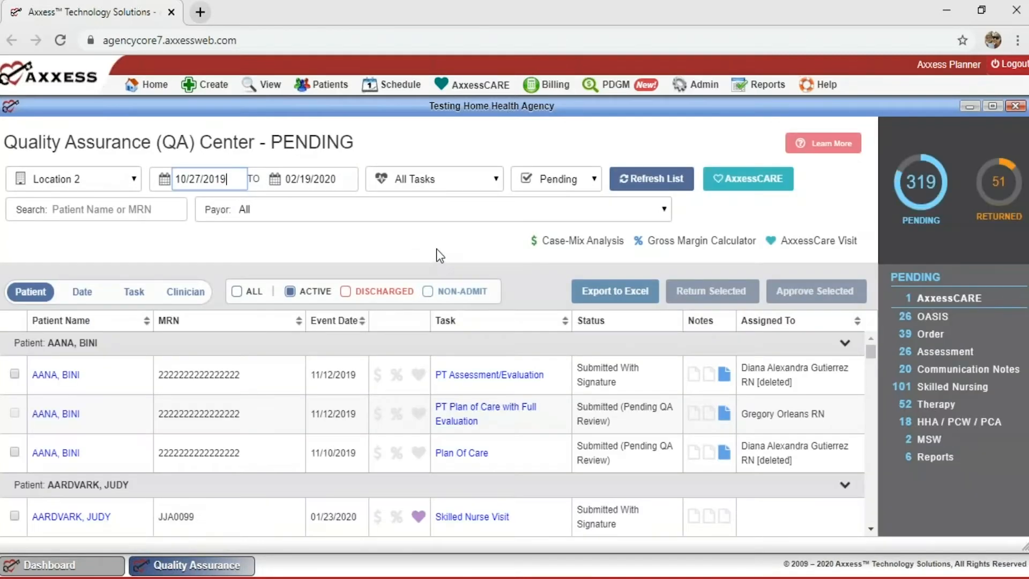
Scroll through the expanded list of 319 pending tasks.
scroll(417, 439, "down", 4)
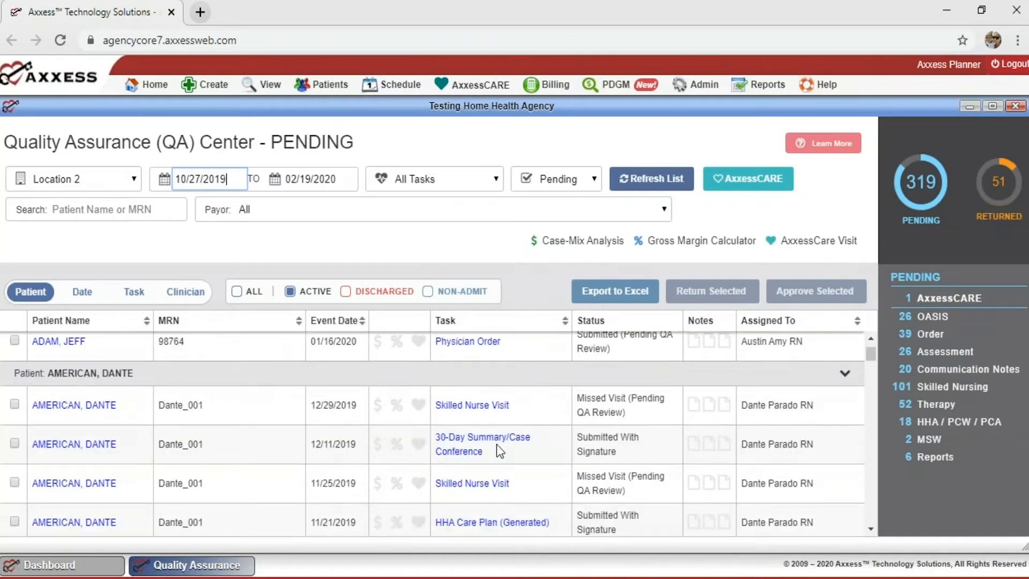
scroll(514, 445, "up", 1)
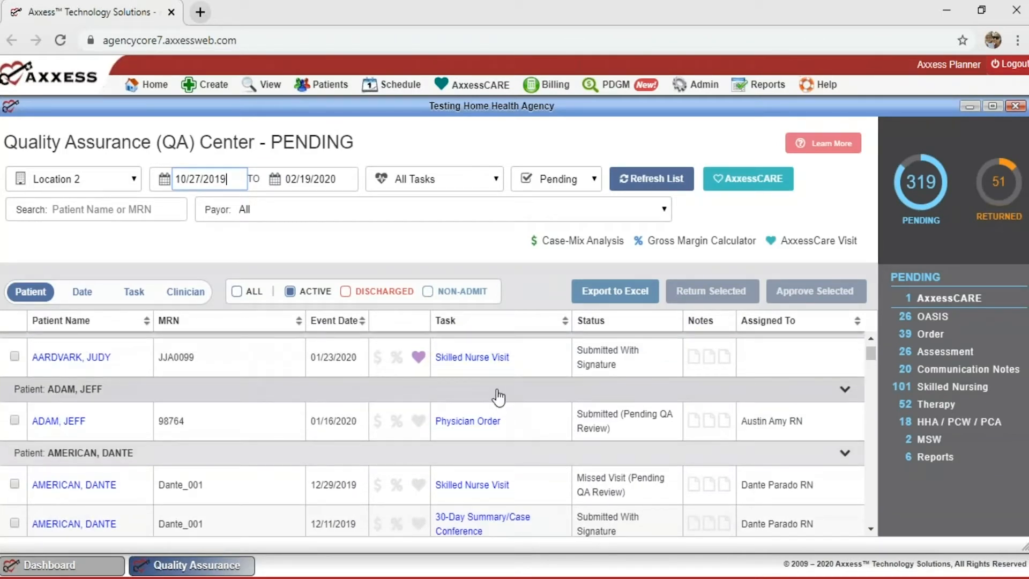
scroll(499, 397, "down", 2)
scroll(498, 397, "down", 20)
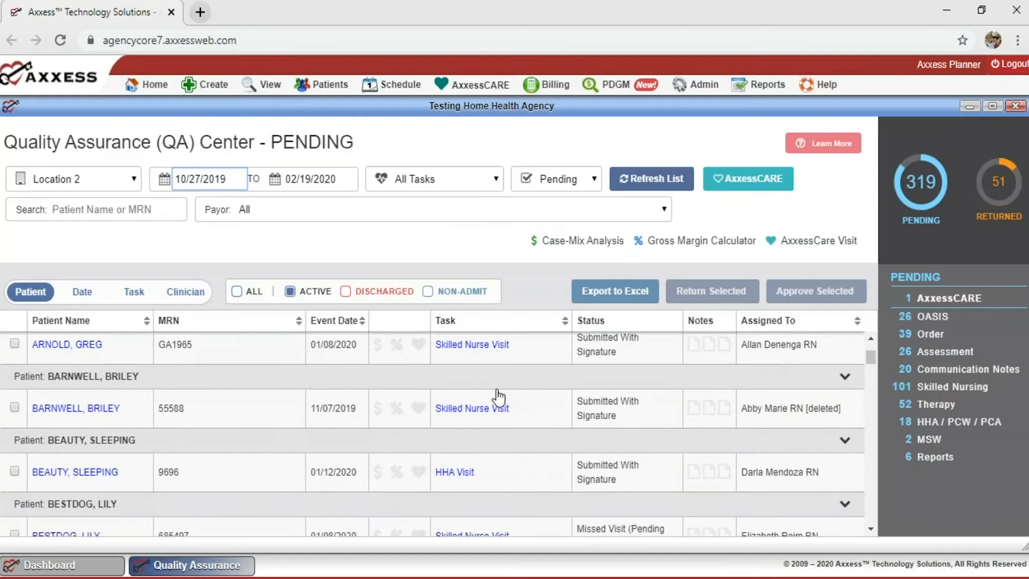
scroll(432, 433, "down", 15)
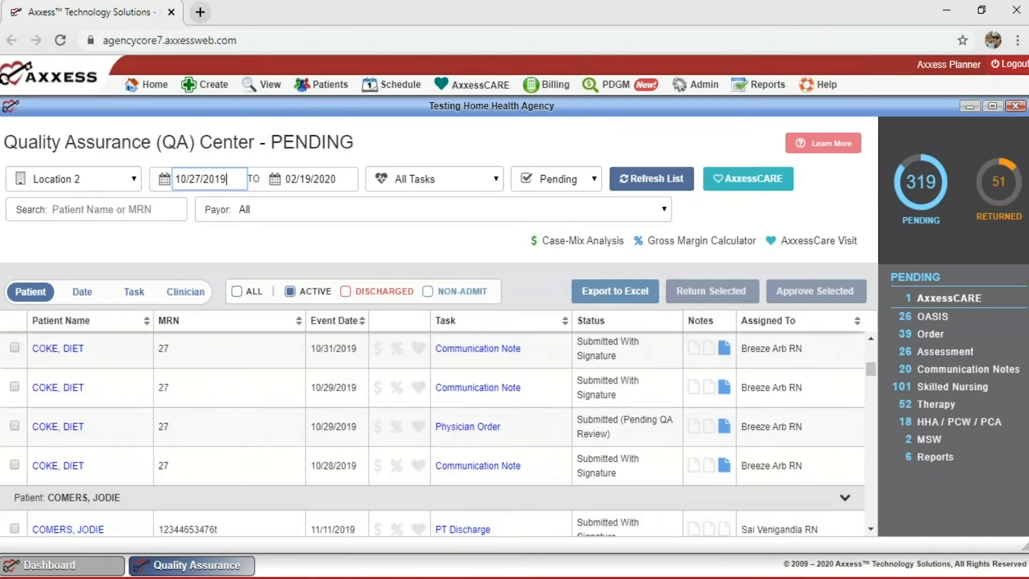
scroll(433, 433, "down", 8)
scroll(432, 433, "up", 4)
scroll(514, 368, "up", 2)
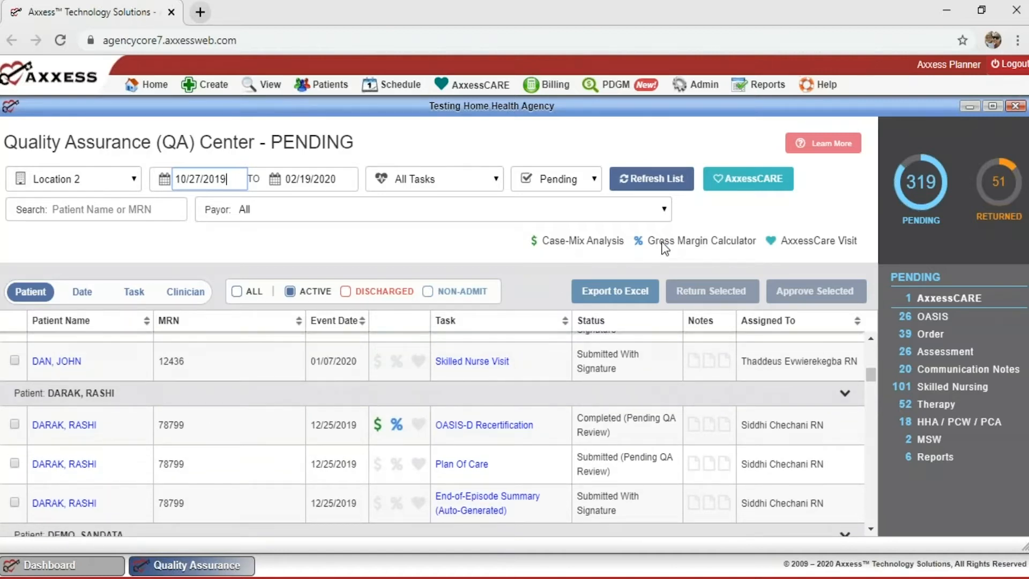
left_click(378, 427)
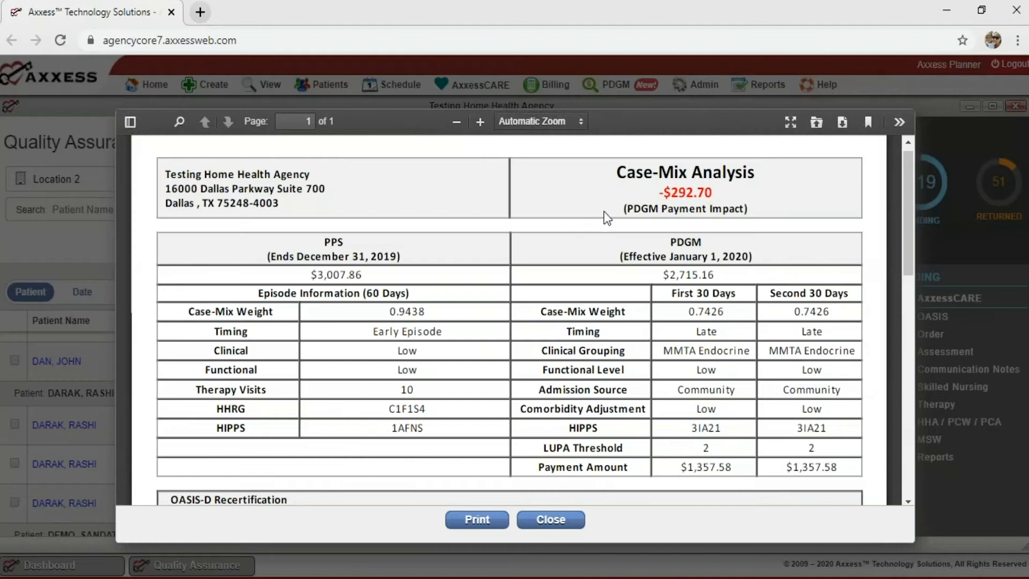
scroll(432, 295, "down", 4)
scroll(432, 294, "down", 1)
scroll(432, 294, "up", 5)
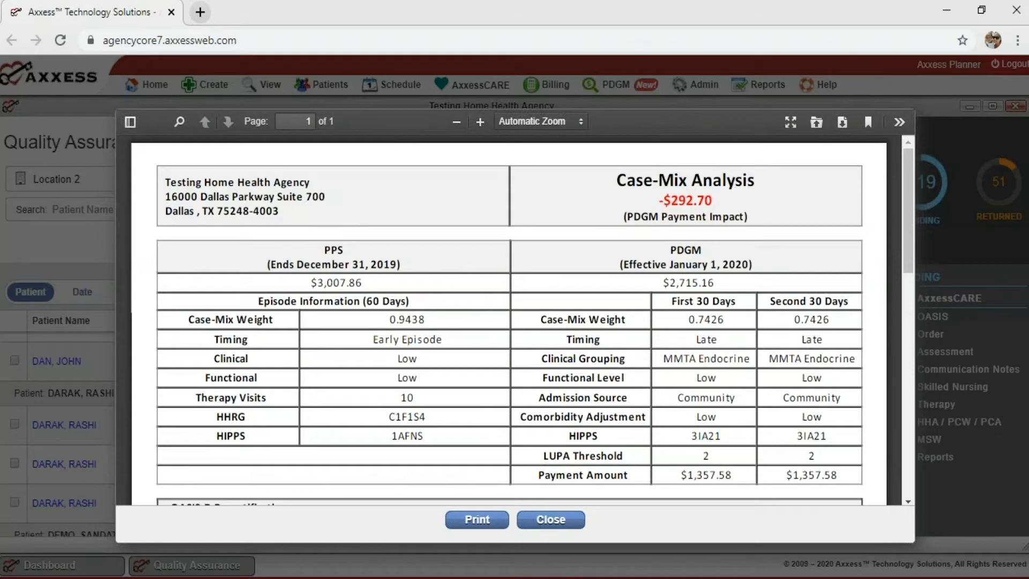
left_click(553, 523)
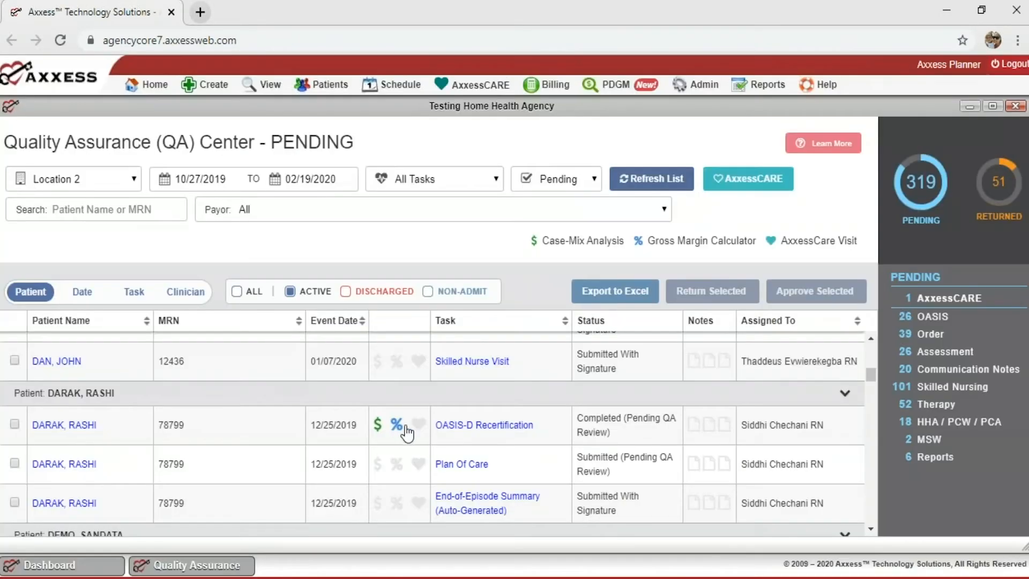
left_click(397, 429)
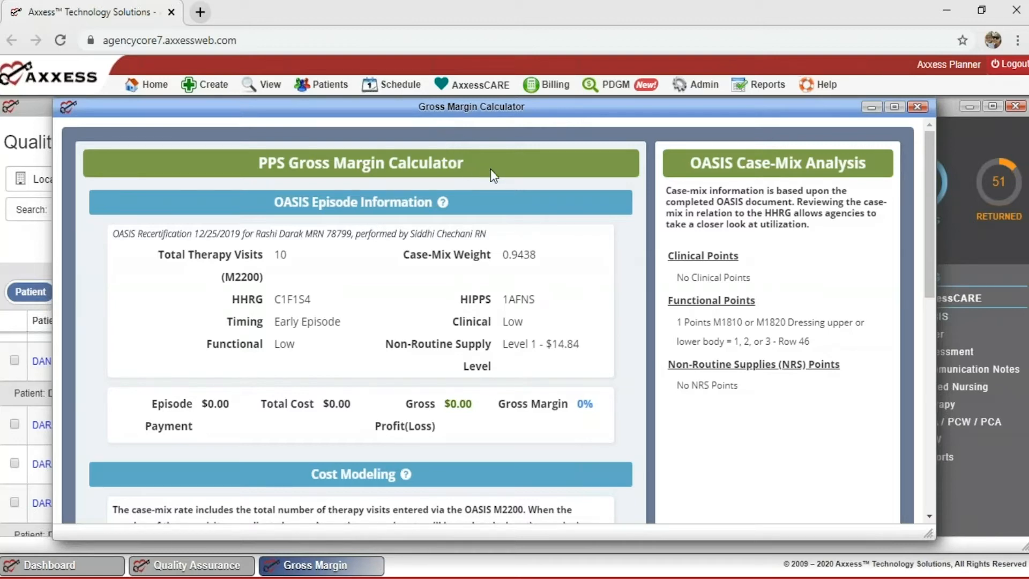
scroll(491, 168, "down", 5)
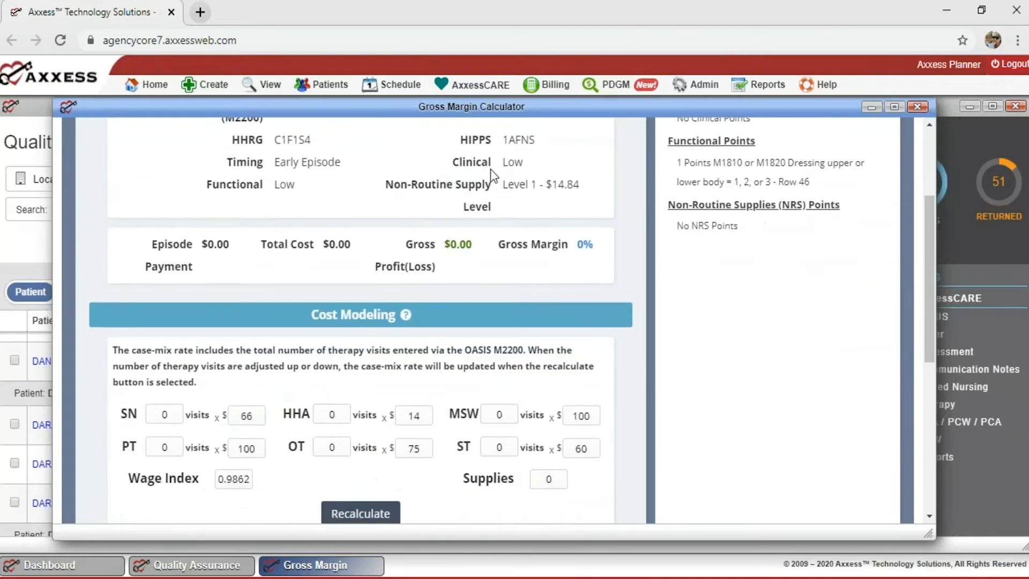
scroll(491, 168, "down", 5)
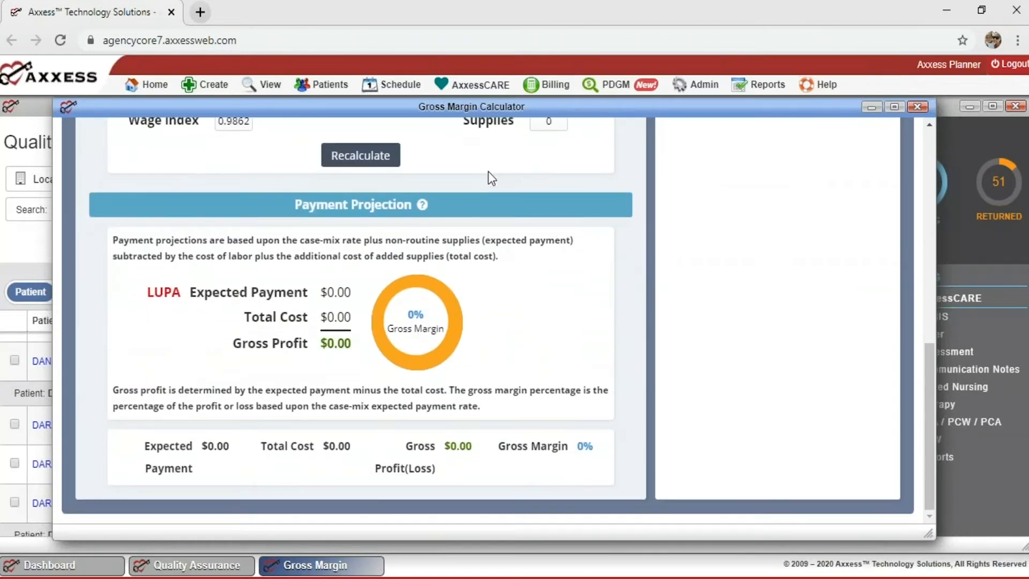
scroll(488, 172, "up", 10)
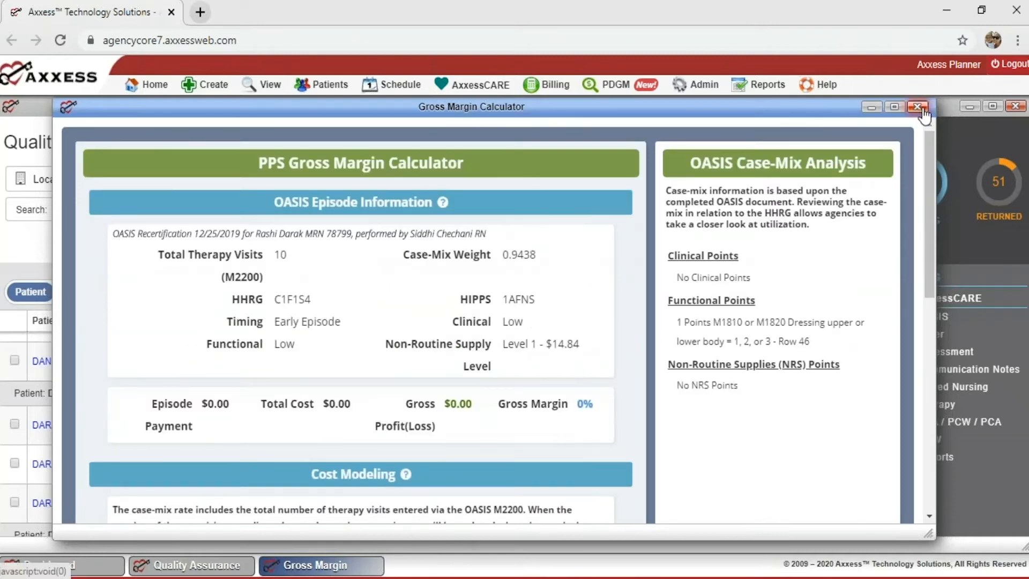
left_click(918, 107)
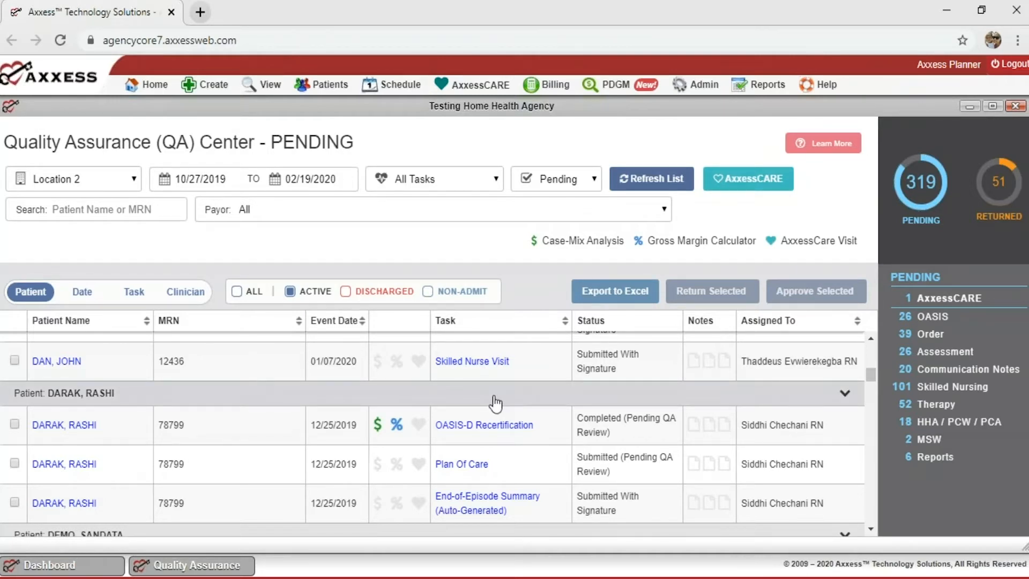
scroll(495, 403, "up", 10)
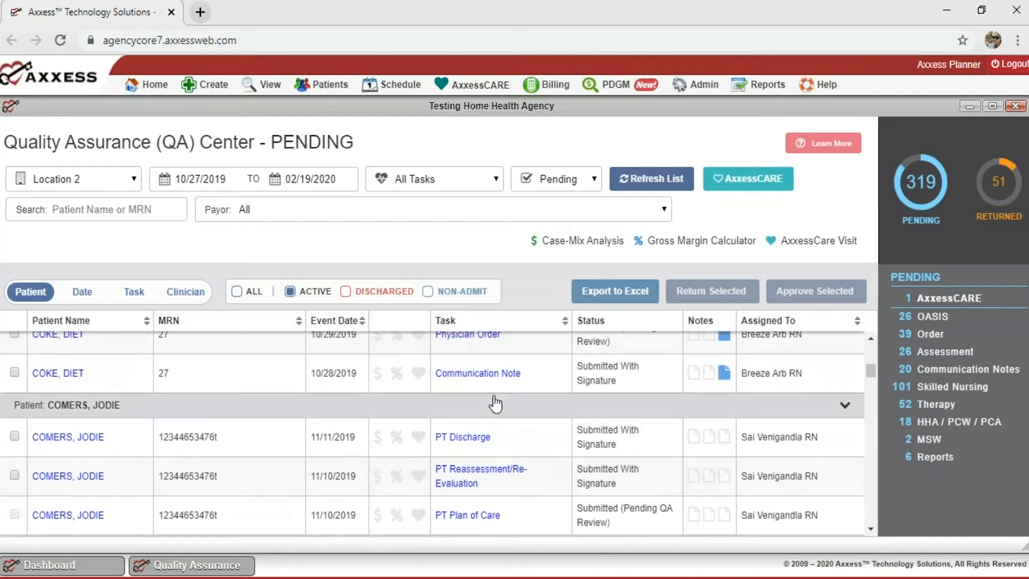
Scroll to the 12/25/2019 OASIS-D Recertification and open its document.
scroll(495, 404, "down", 10)
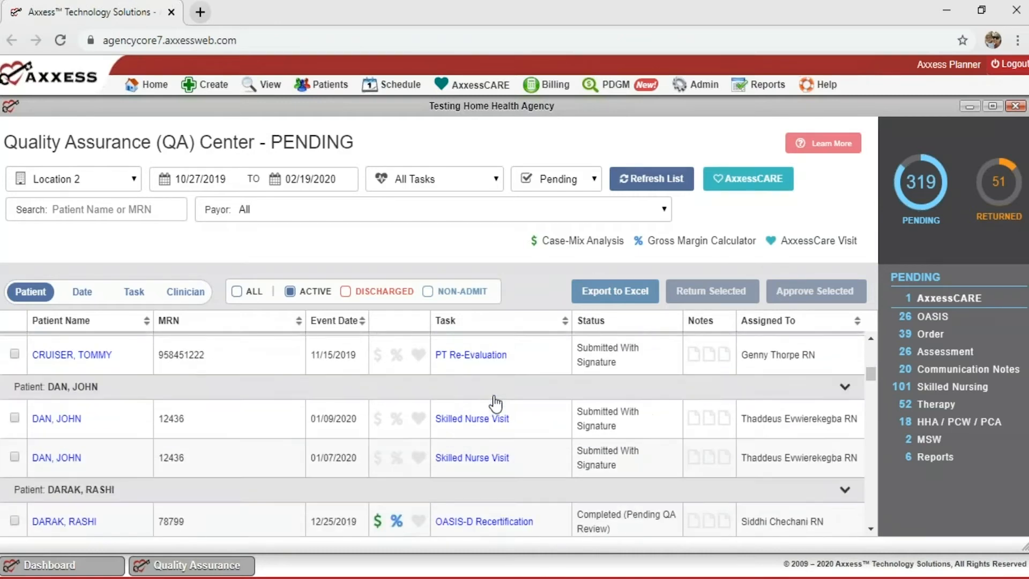
scroll(495, 403, "down", 2)
scroll(499, 391, "up", 2)
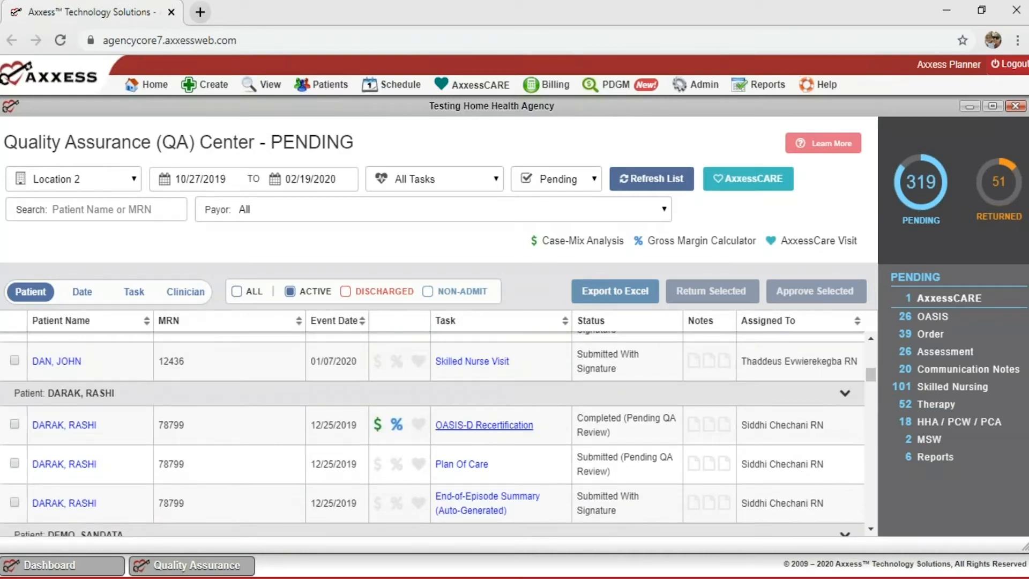
left_click(490, 426)
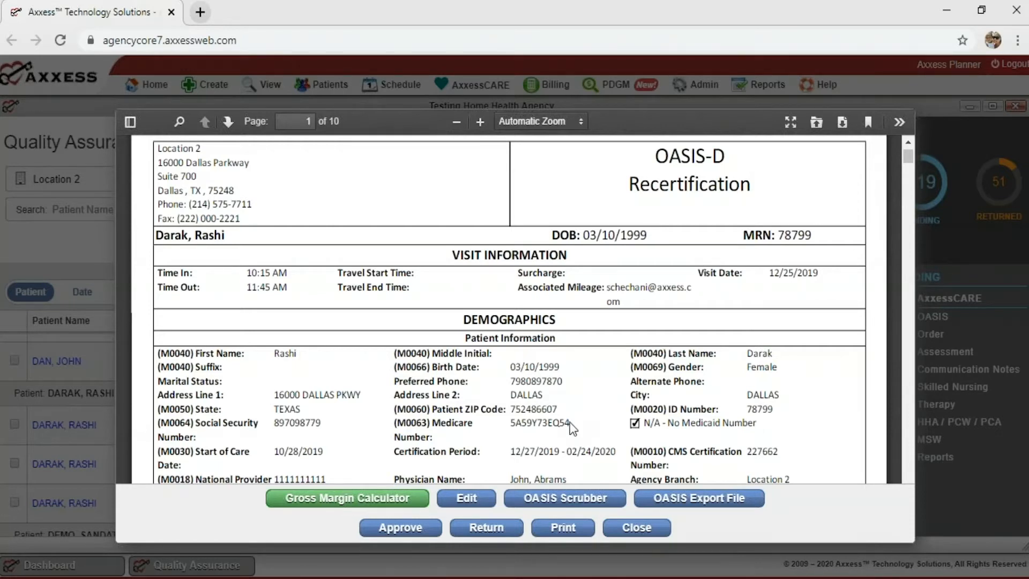
Run the OASIS Scrubber, review the audit flagging 20070C and 30573C, and close Acrobat.
left_click(559, 506)
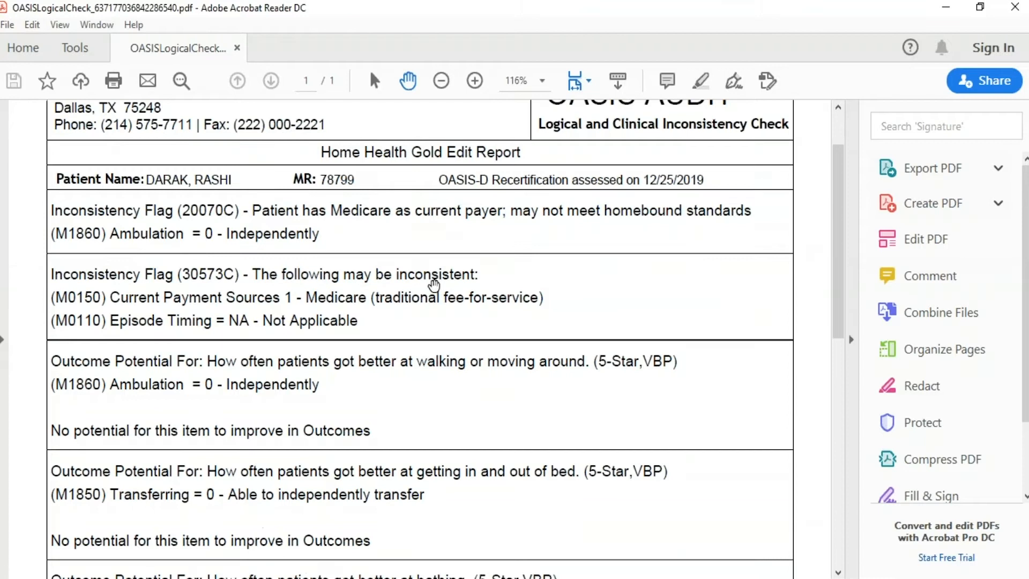
scroll(434, 285, "down", 3)
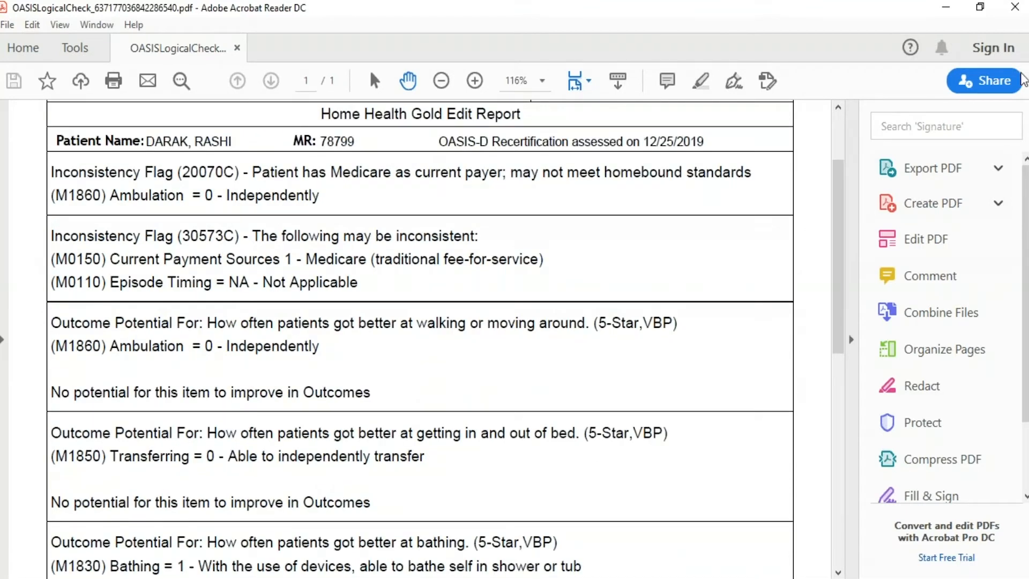
left_click(1024, 72)
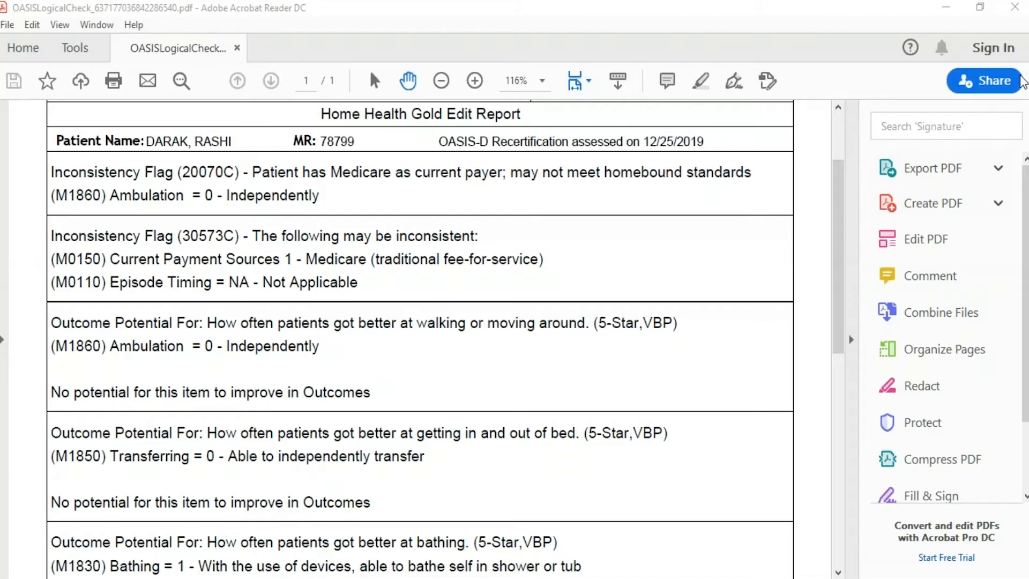
scroll(625, 236, "down", 4)
scroll(618, 236, "up", 8)
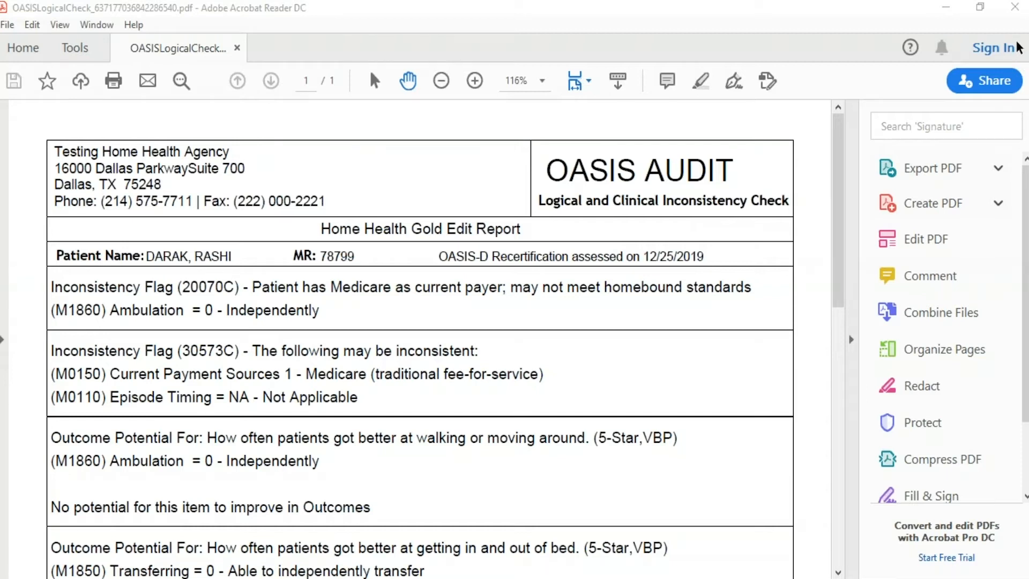
left_click(1015, 7)
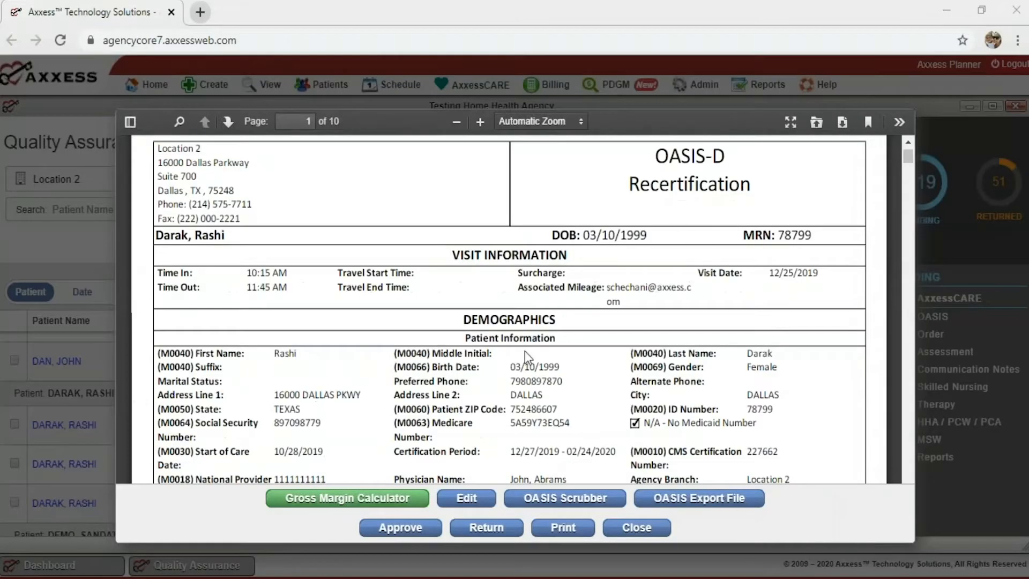
Open the Return Reason dialog for the OASIS-D Recertification.
scroll(525, 352, "down", 3)
scroll(525, 350, "up", 3)
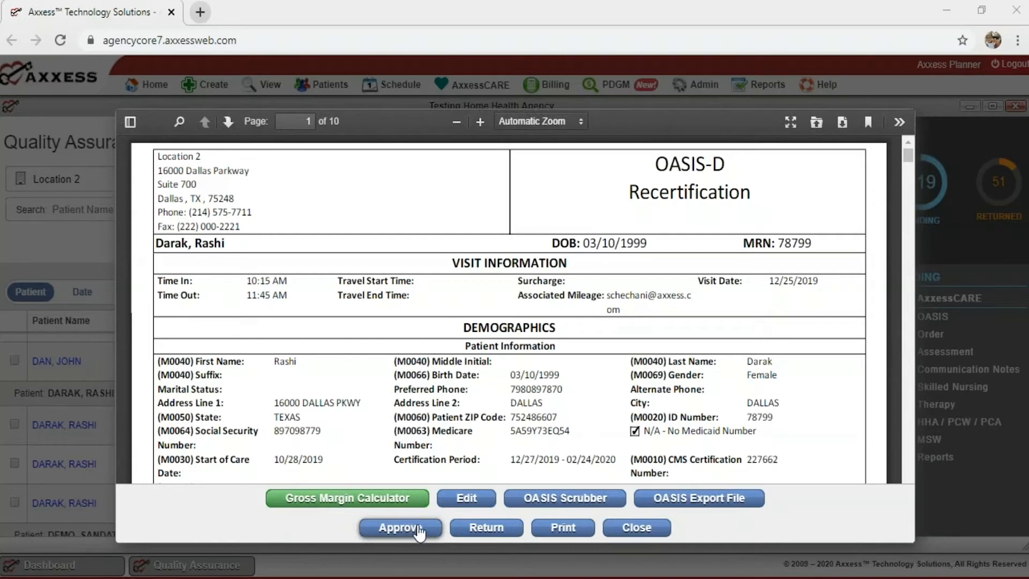
left_click(484, 530)
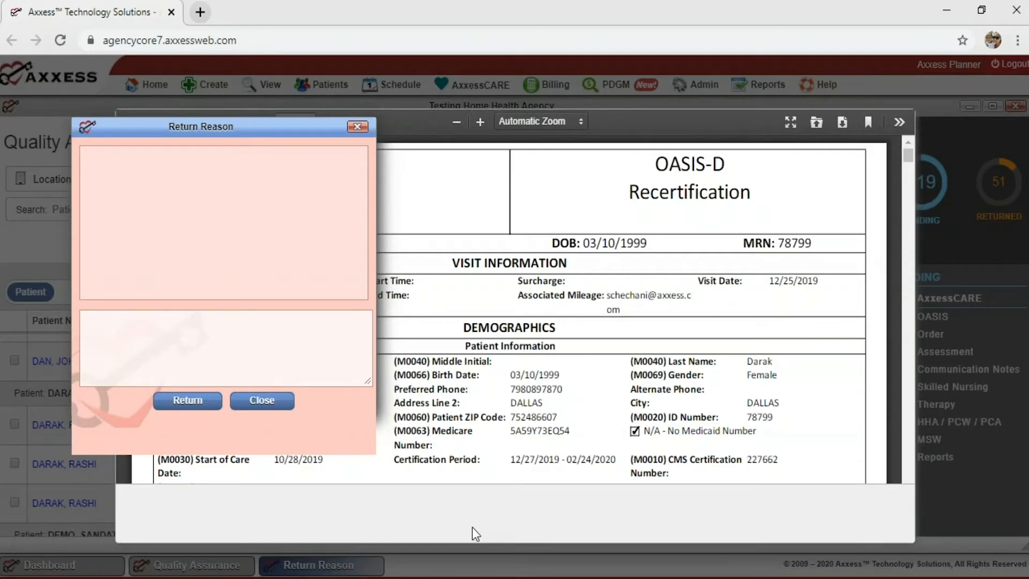
Enter the return reason 'Incorrect Dx , please correct .' and close without returning.
left_click(293, 373)
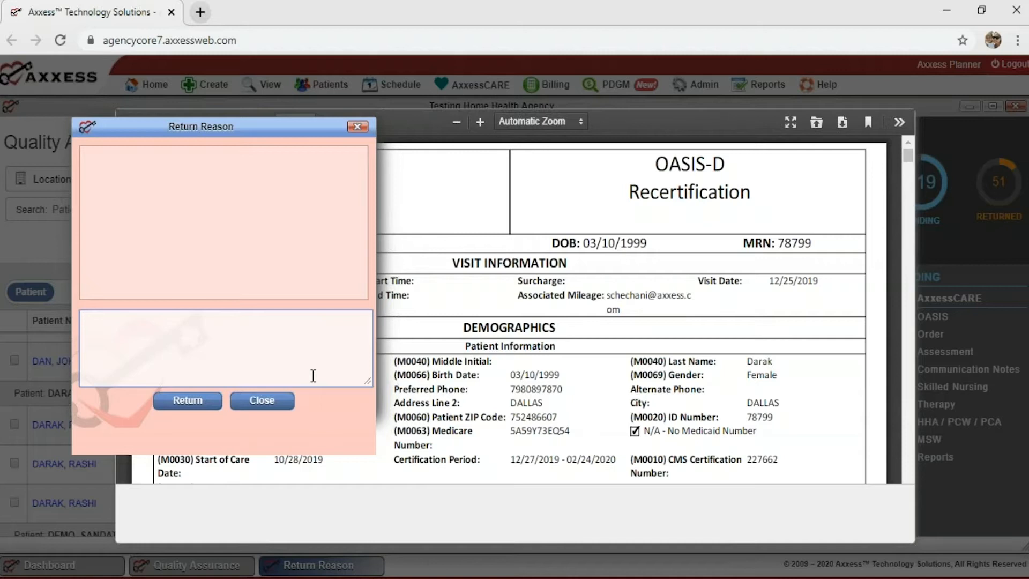
type("Incorrect Dx , please corre")
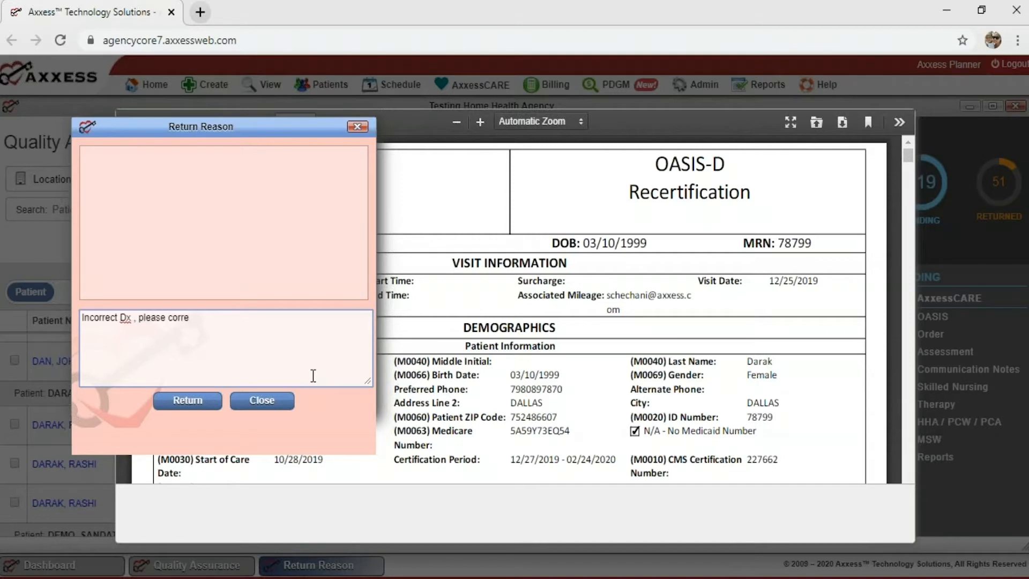
type("ct .")
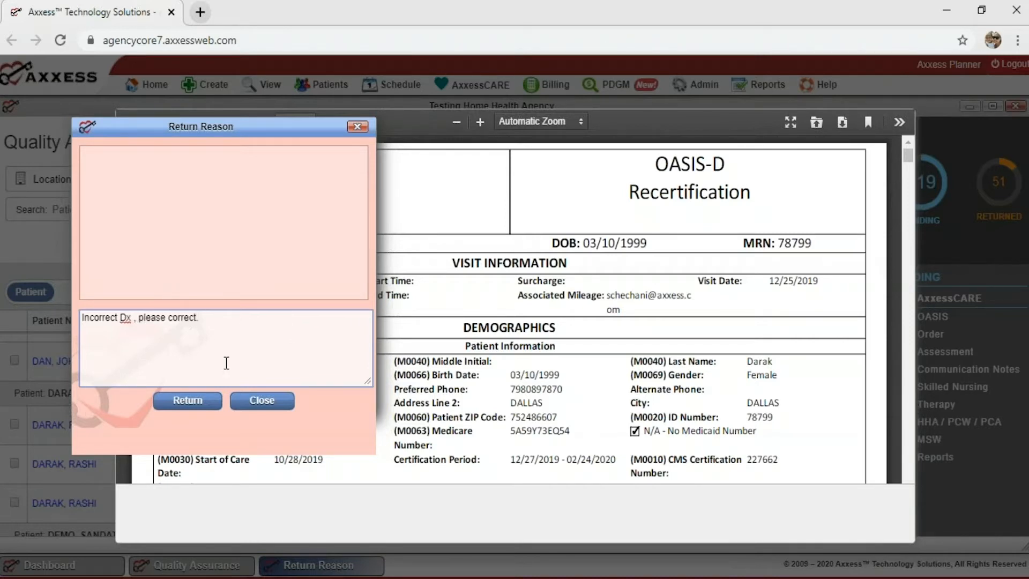
left_click(268, 407)
Open the recertification form full-screen, review its Demographics section, and close it.
scroll(501, 334, "down", 2)
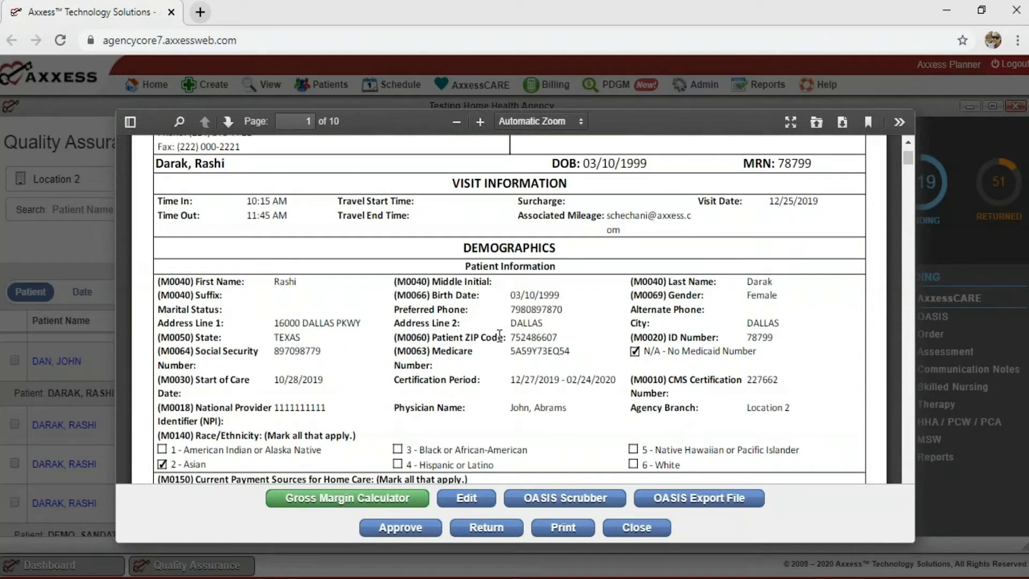
left_click(462, 496)
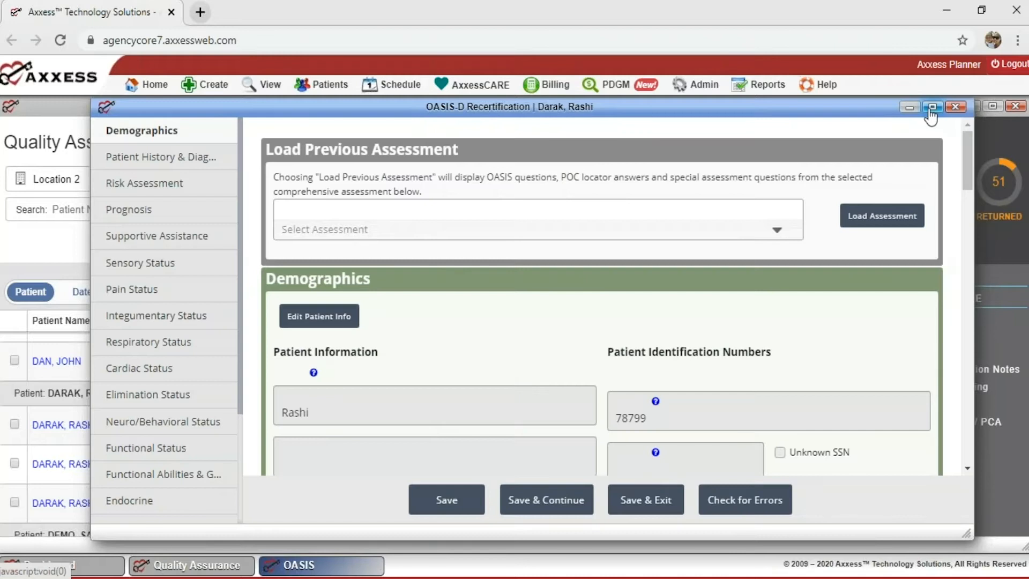
left_click(932, 109)
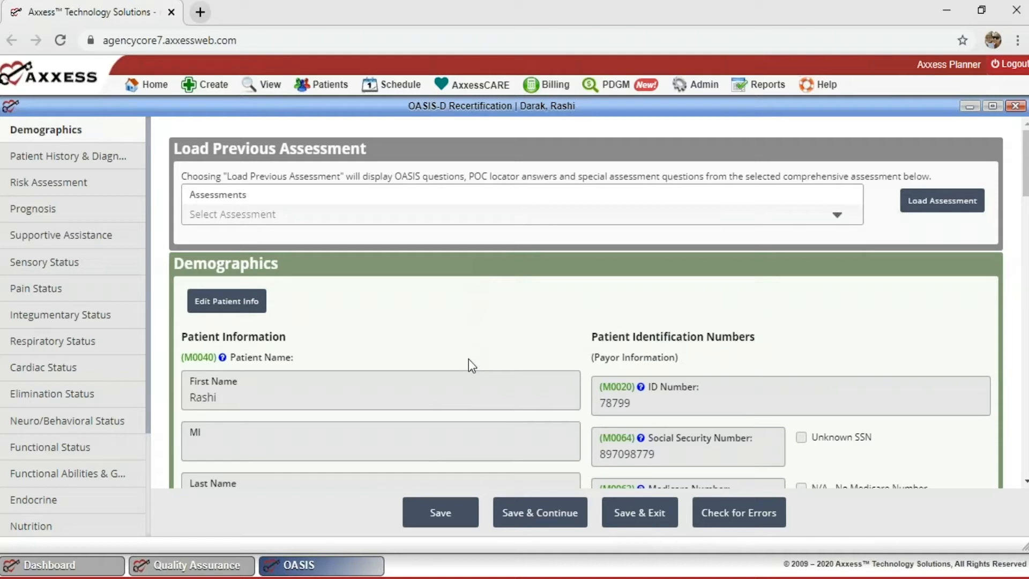
scroll(404, 344, "down", 5)
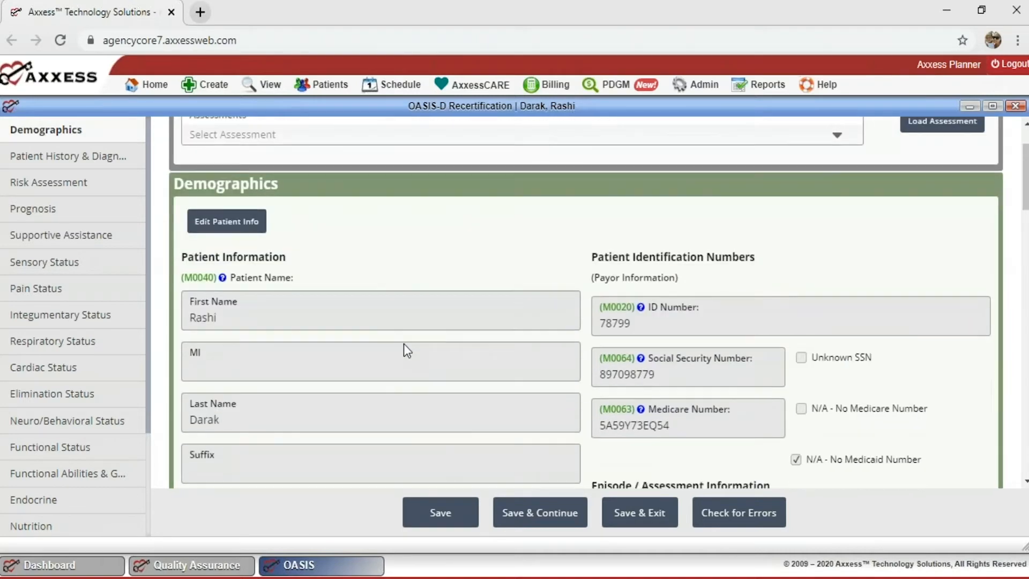
scroll(404, 344, "down", 1)
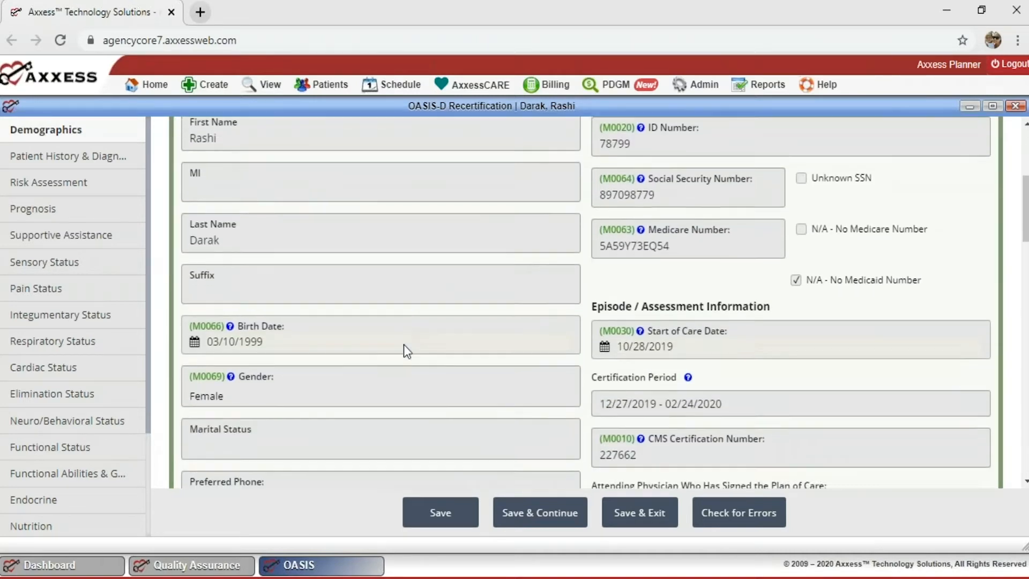
scroll(404, 344, "up", 4)
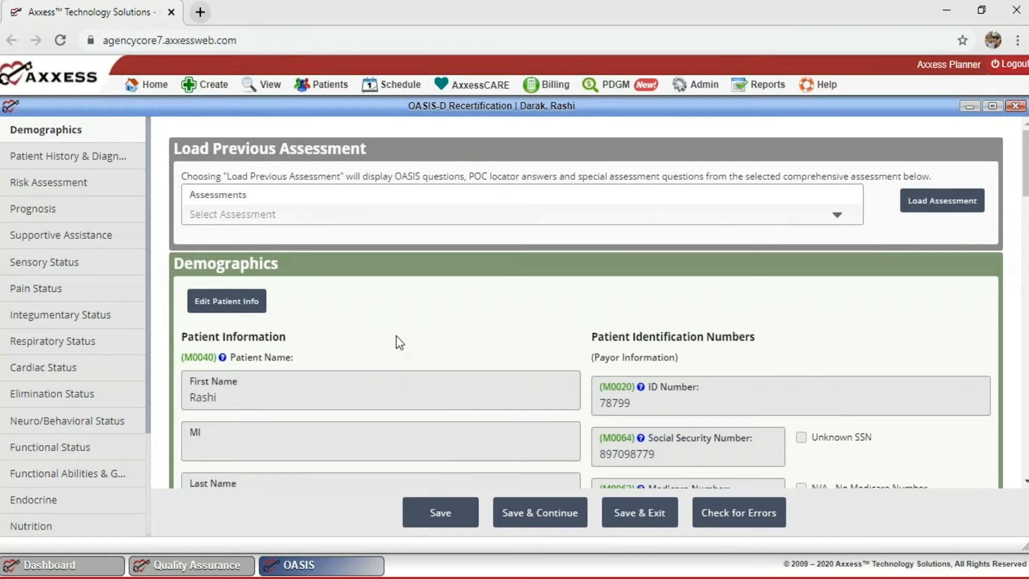
scroll(487, 298, "down", 8)
scroll(487, 305, "down", 2)
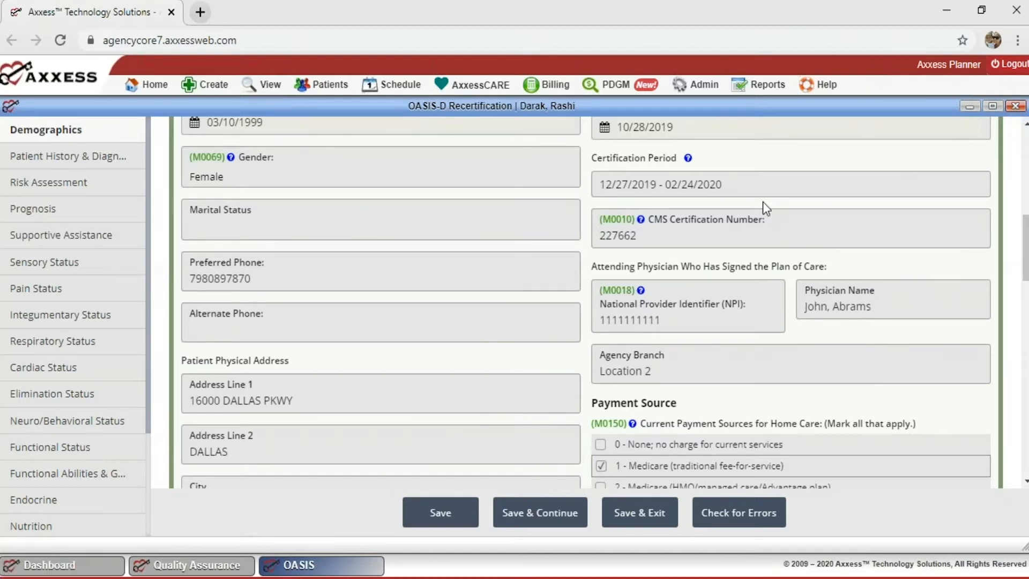
left_click(1015, 106)
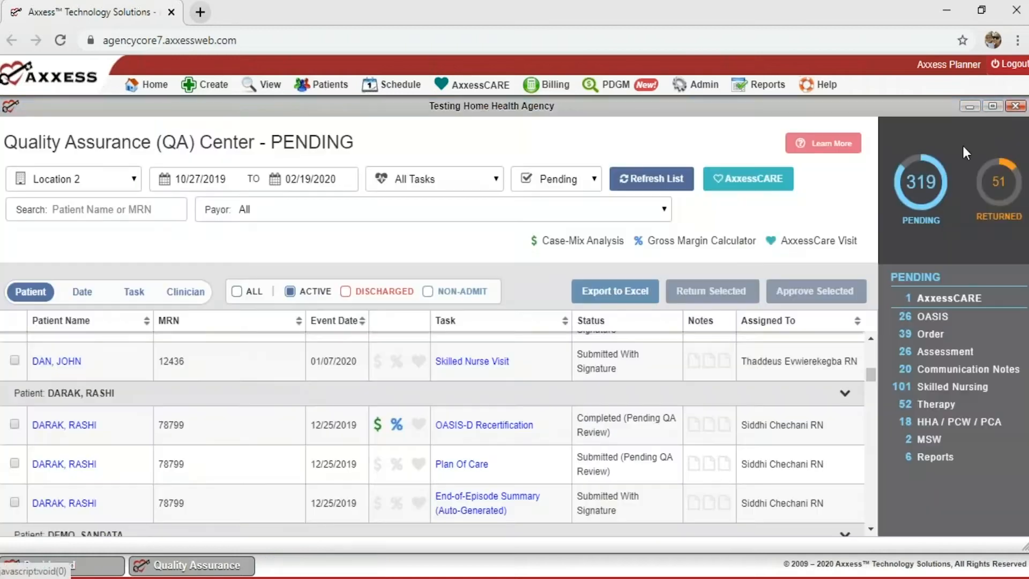
View the recertification's Gross Margin Calculator, then reopen and close its preview.
left_click(481, 423)
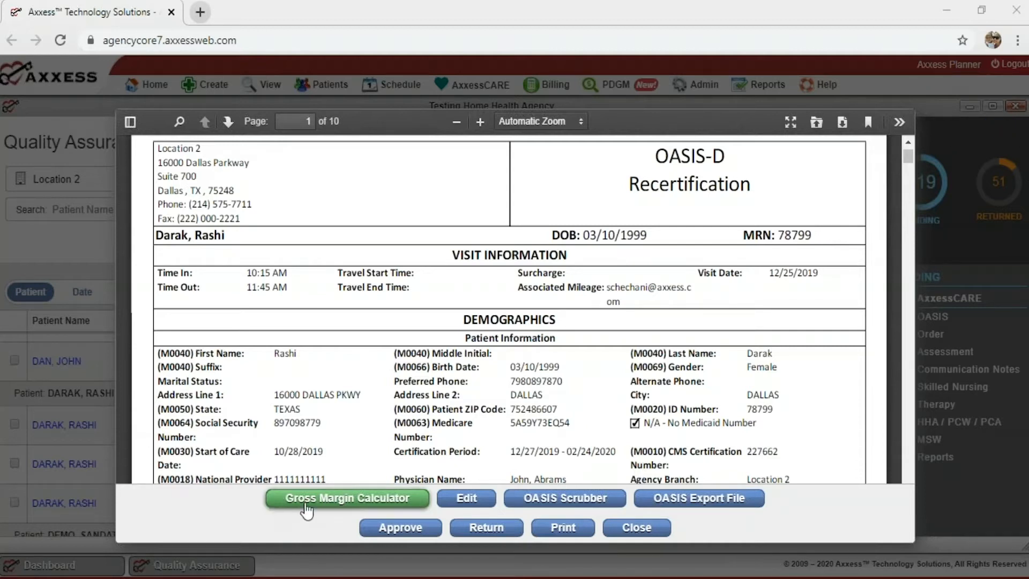
left_click(381, 502)
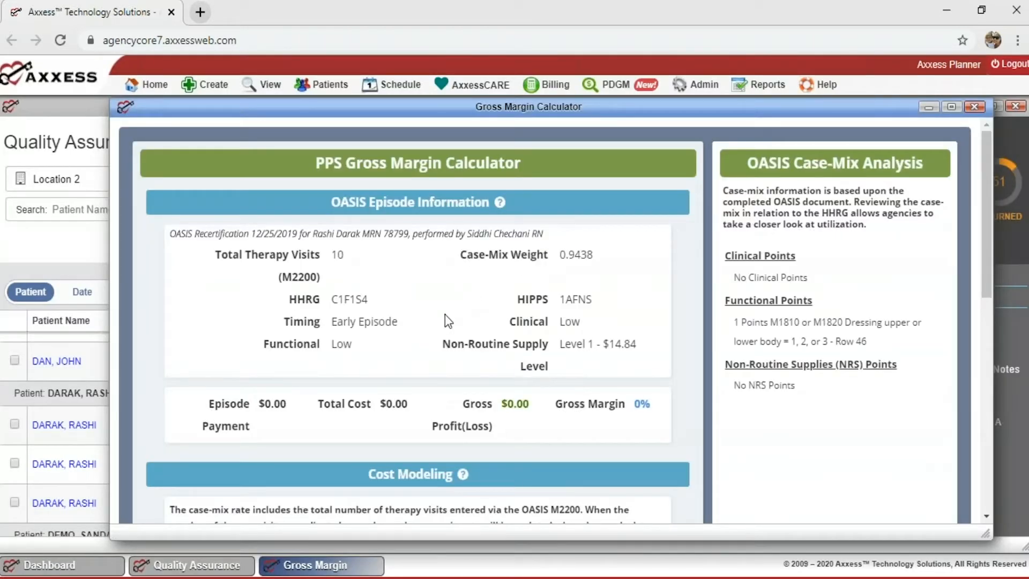
left_click(974, 106)
left_click(472, 429)
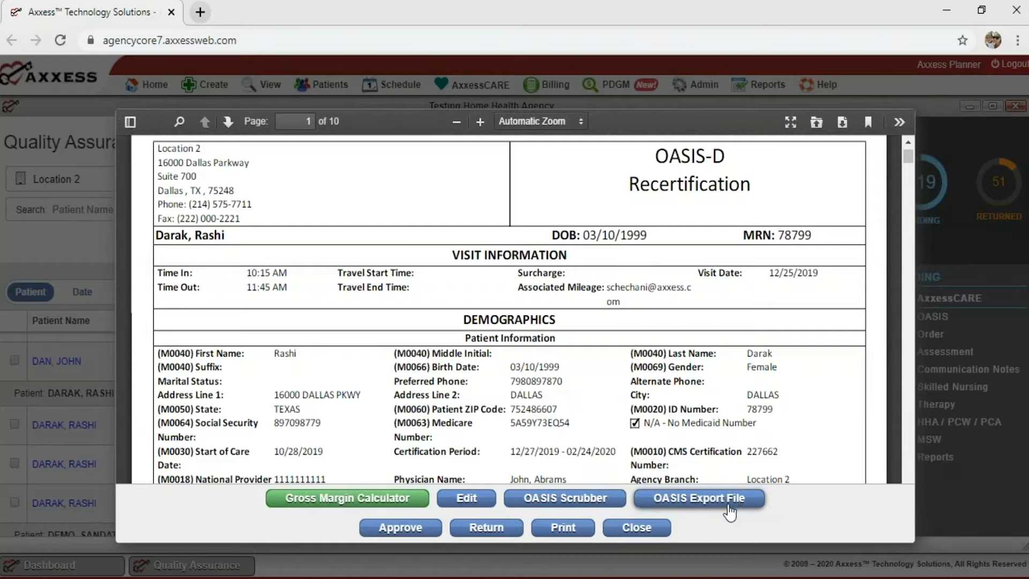
left_click(637, 529)
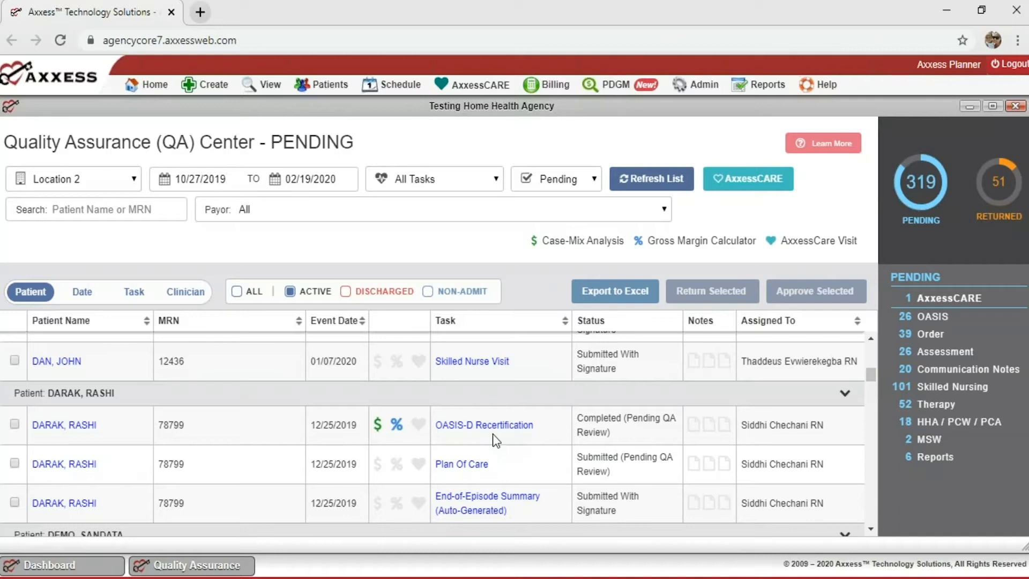
Open the Plan Of Care preview and scroll through page 1 of the certification.
left_click(460, 465)
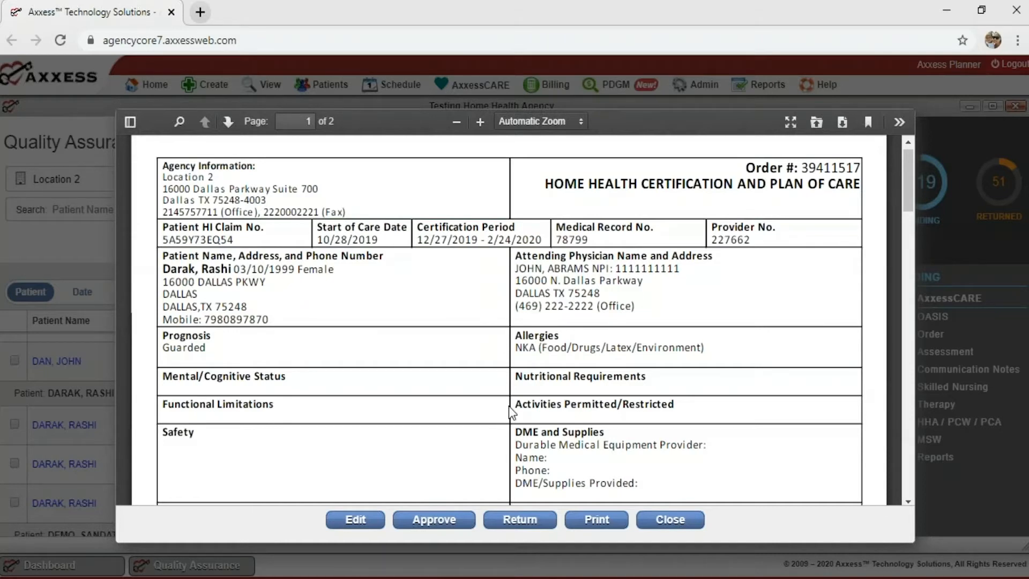
scroll(519, 375, "down", 3)
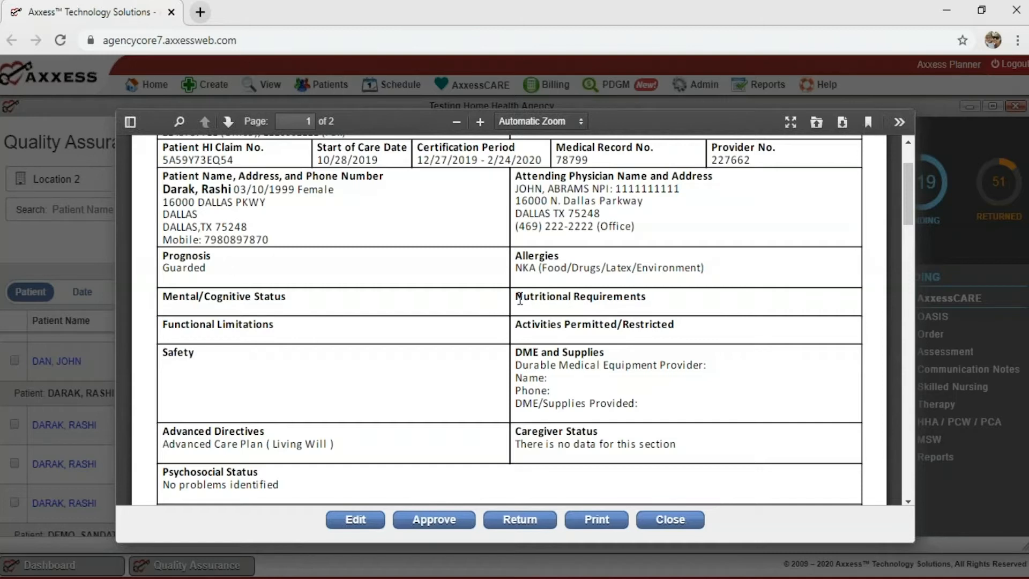
scroll(528, 292, "up", 2)
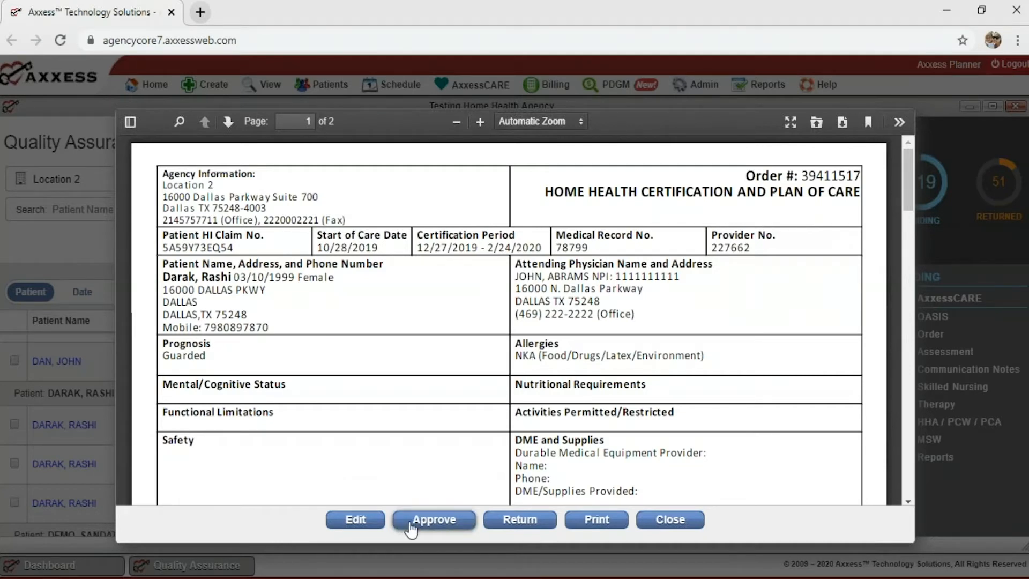
scroll(520, 381, "down", 8)
scroll(520, 381, "down", 5)
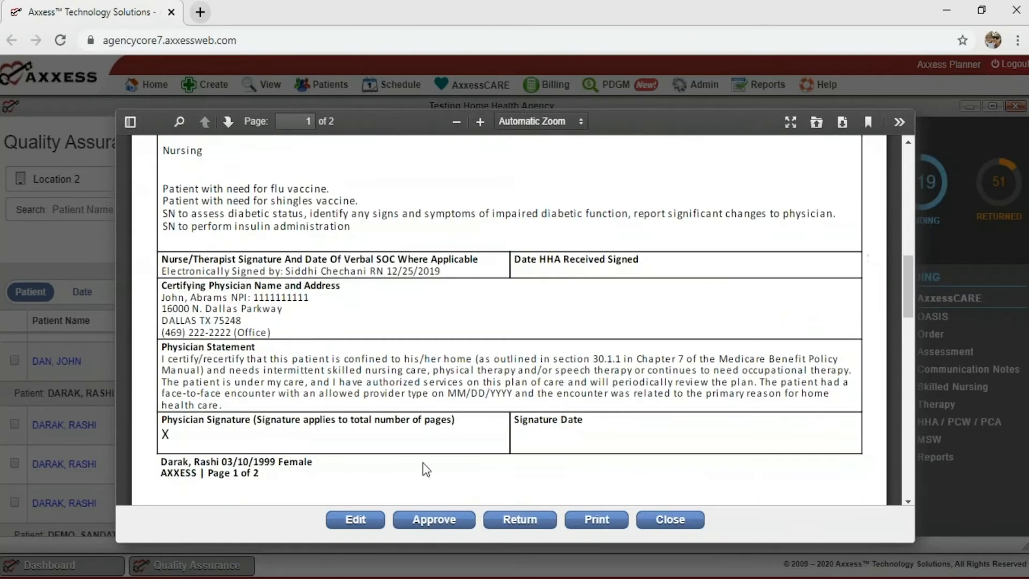
scroll(397, 306, "up", 2)
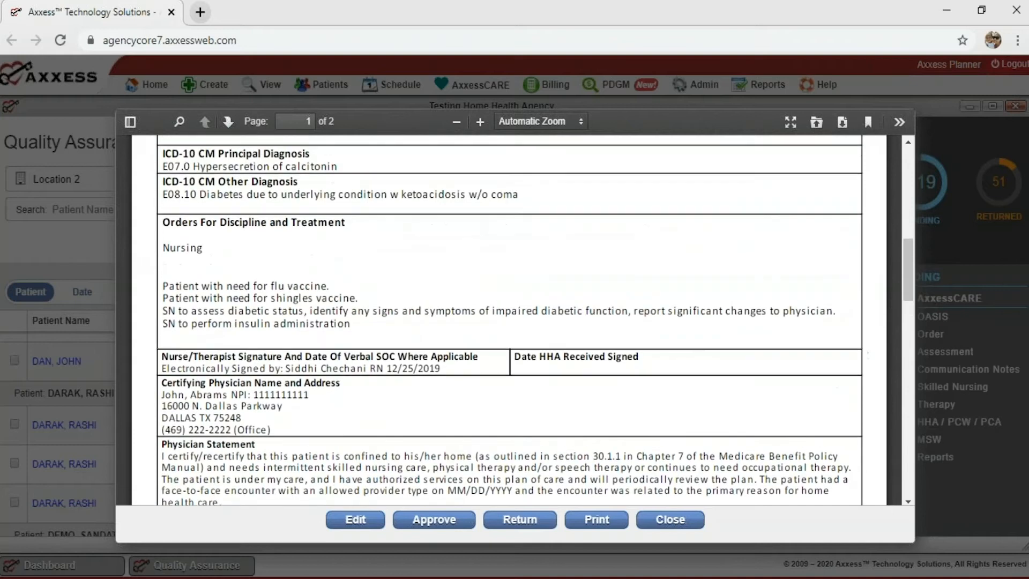
scroll(436, 437, "up", 3)
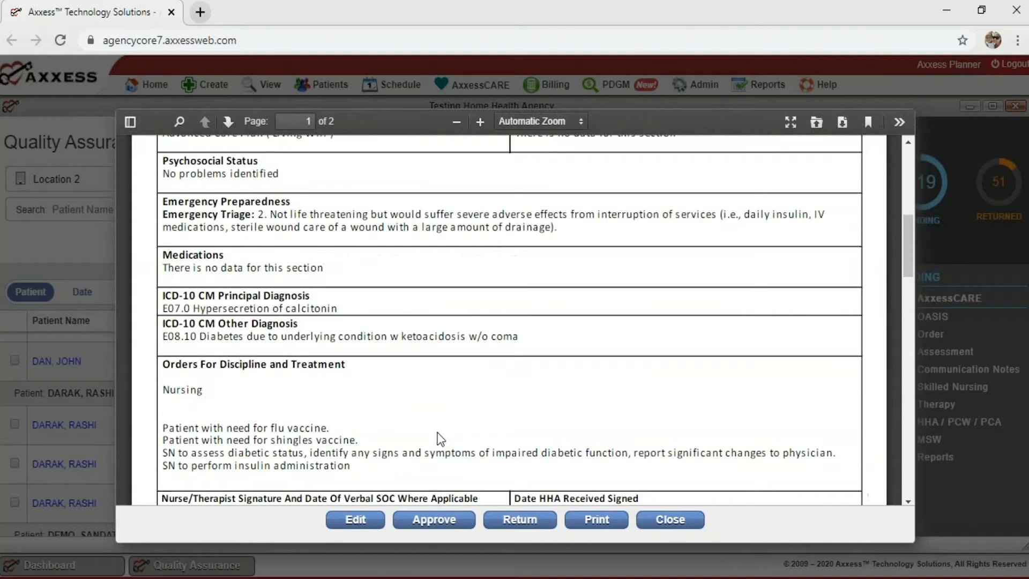
left_click(533, 521)
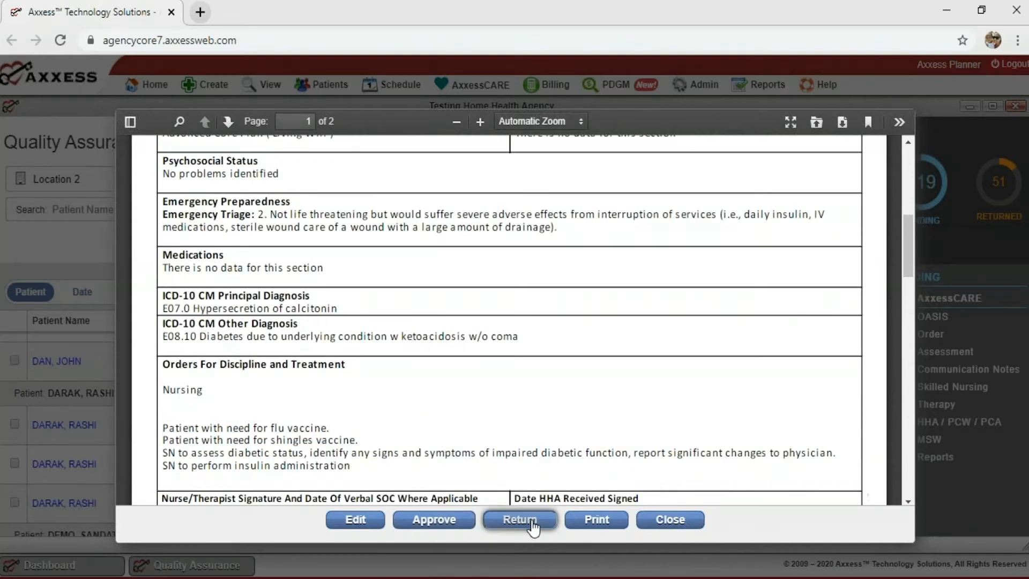
left_click(199, 320)
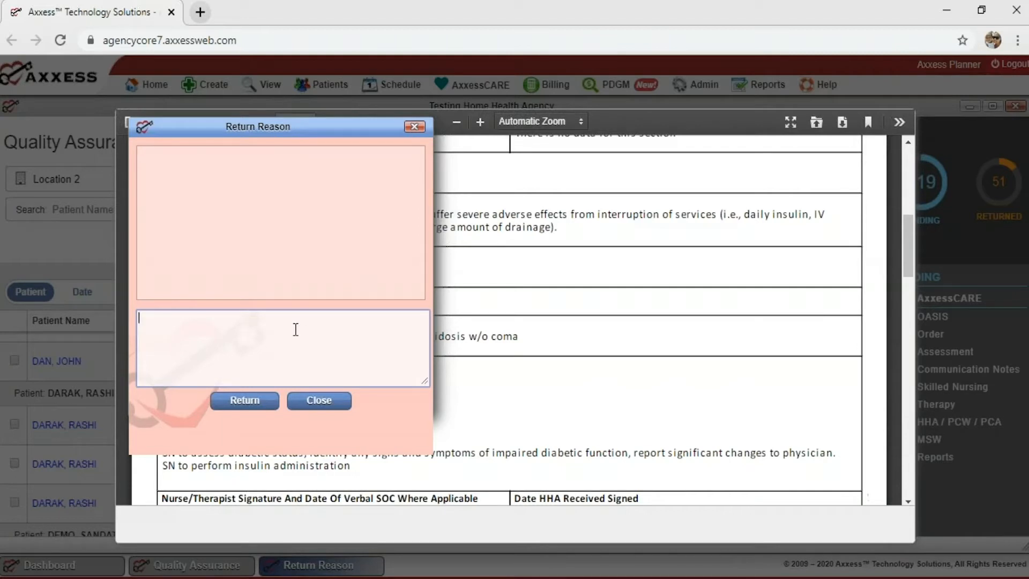
left_click(318, 402)
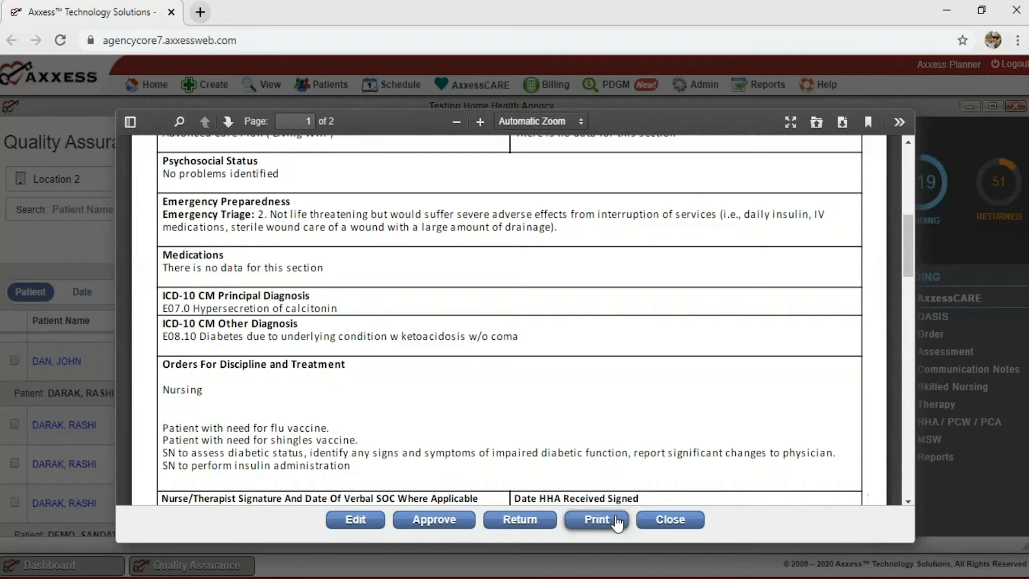
Open the Plan of Care for editing in a maximized window and choose Format/Edit.
left_click(354, 519)
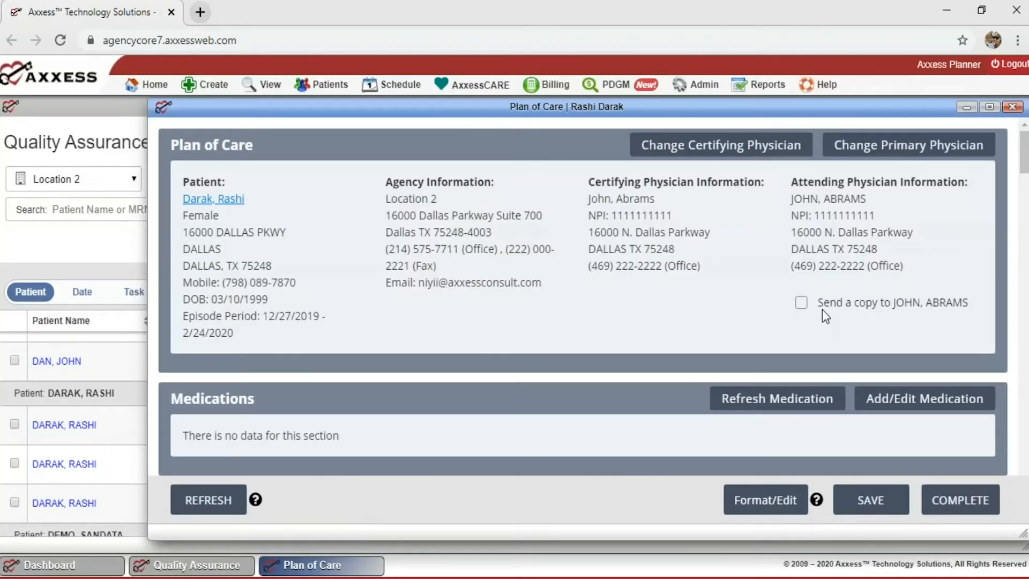
left_click(990, 107)
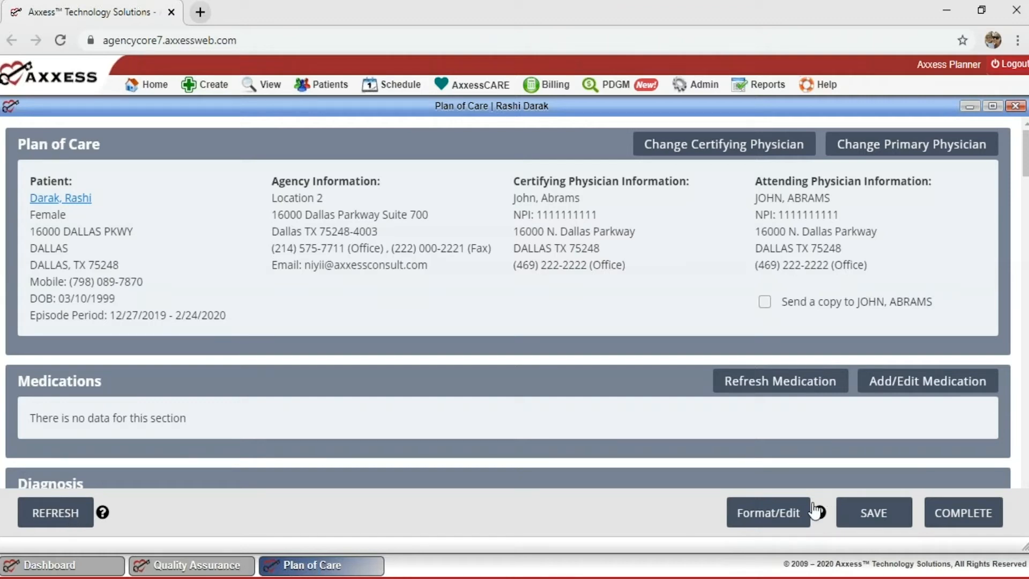
left_click(766, 518)
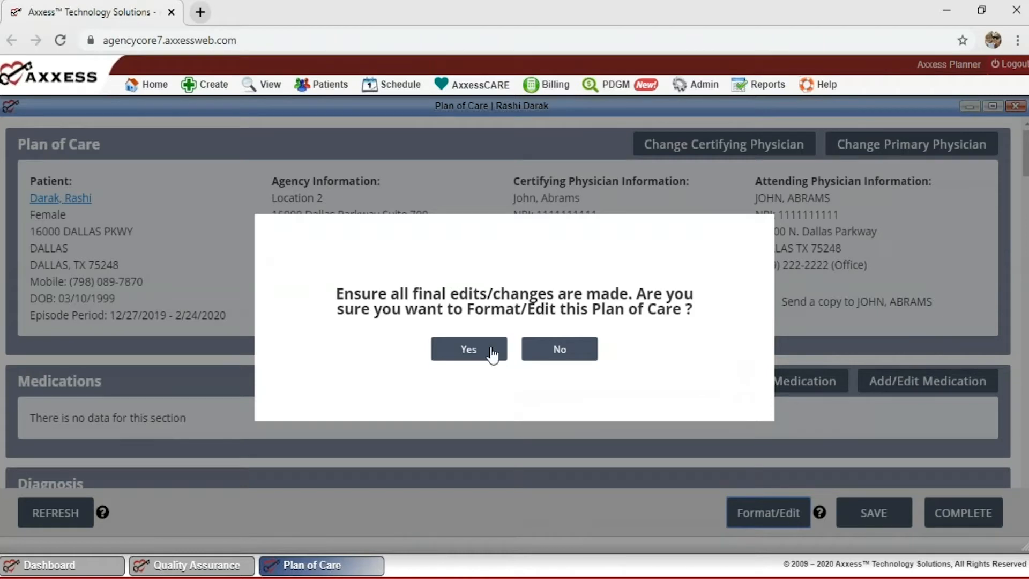
Confirm formatting, then review the Goals, Rehabilitation Potential and Homebound sections of the Plan of Care.
left_click(468, 349)
scroll(421, 286, "down", 3)
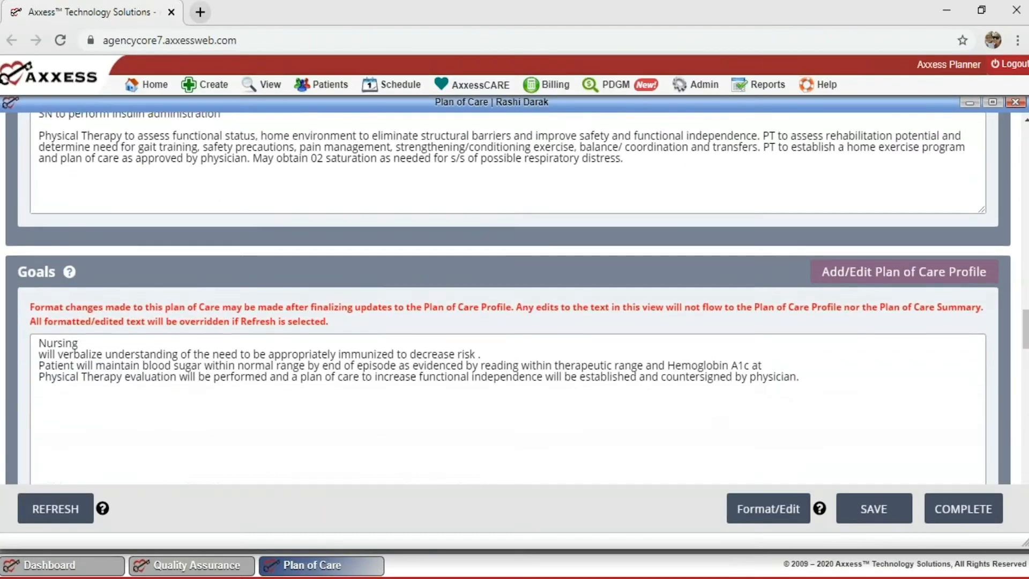
scroll(370, 272, "down", 1)
left_click(355, 301)
scroll(523, 339, "down", 2)
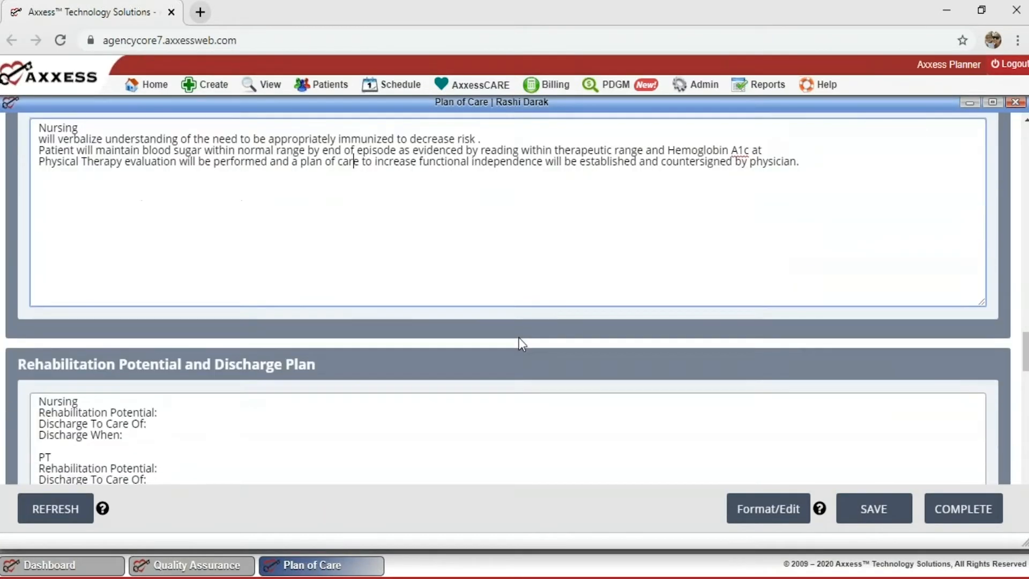
scroll(522, 343, "down", 2)
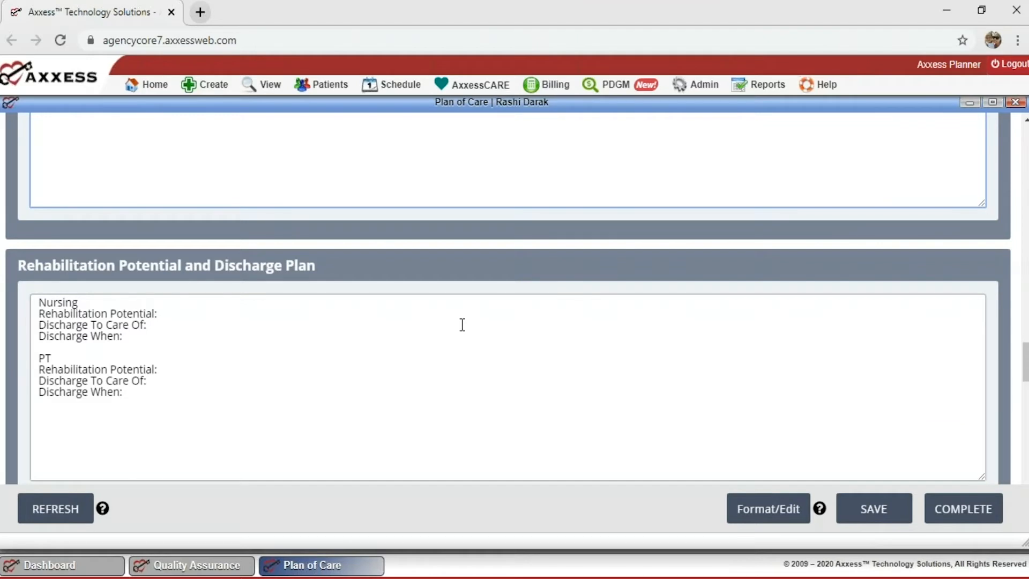
scroll(393, 330, "down", 5)
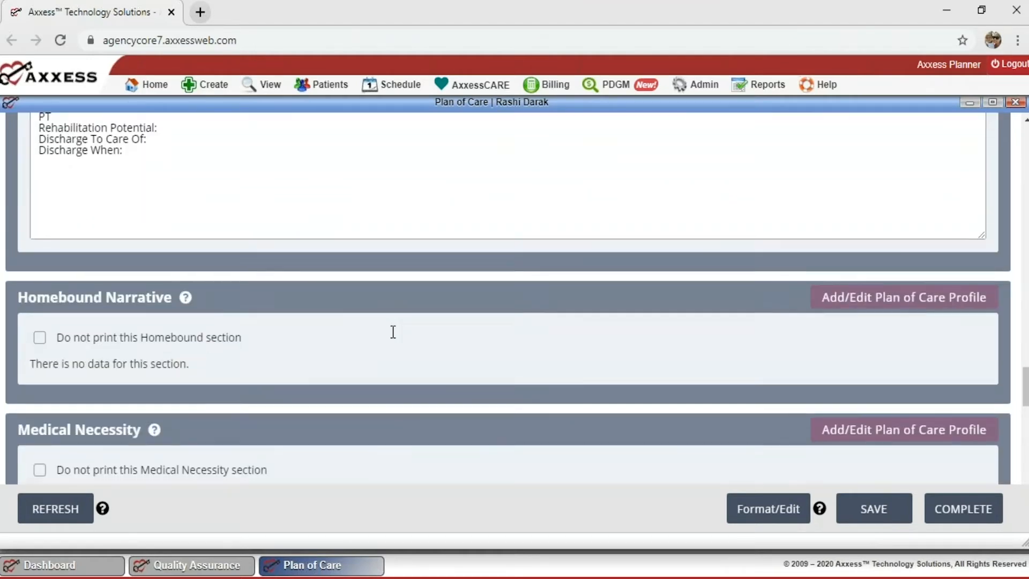
scroll(393, 332, "down", 2)
scroll(517, 301, "up", 8)
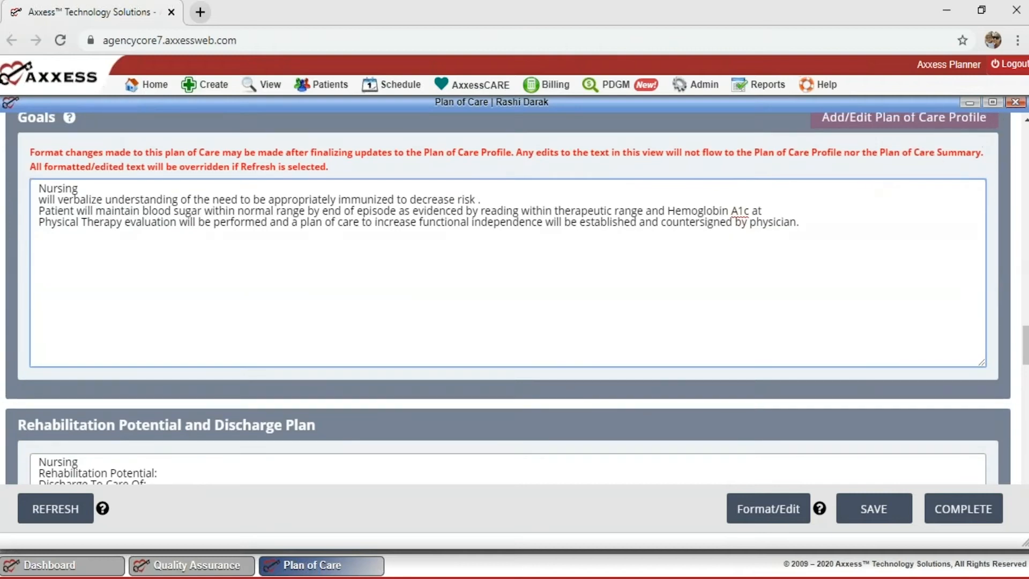
scroll(731, 262, "up", 20)
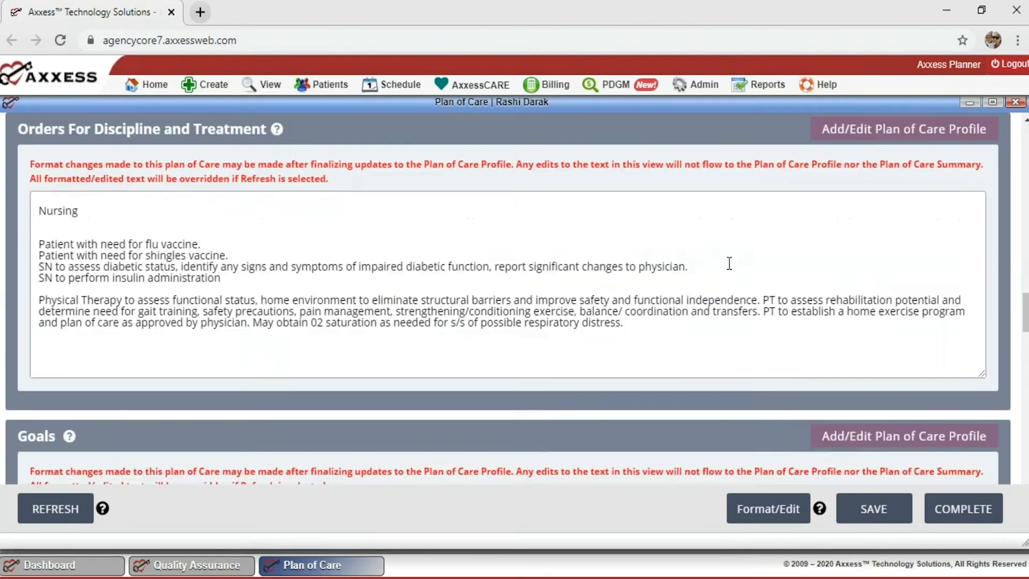
scroll(730, 263, "up", 10)
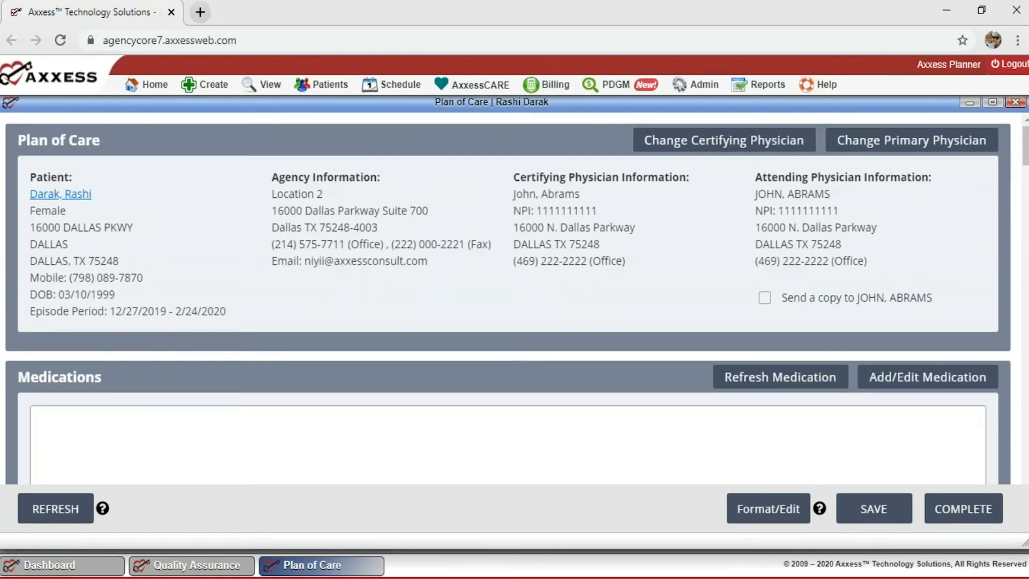
Close the Plan of Care window and open the 01/07/2020 Skilled Nurse Visit note from the QA list.
left_click(1015, 104)
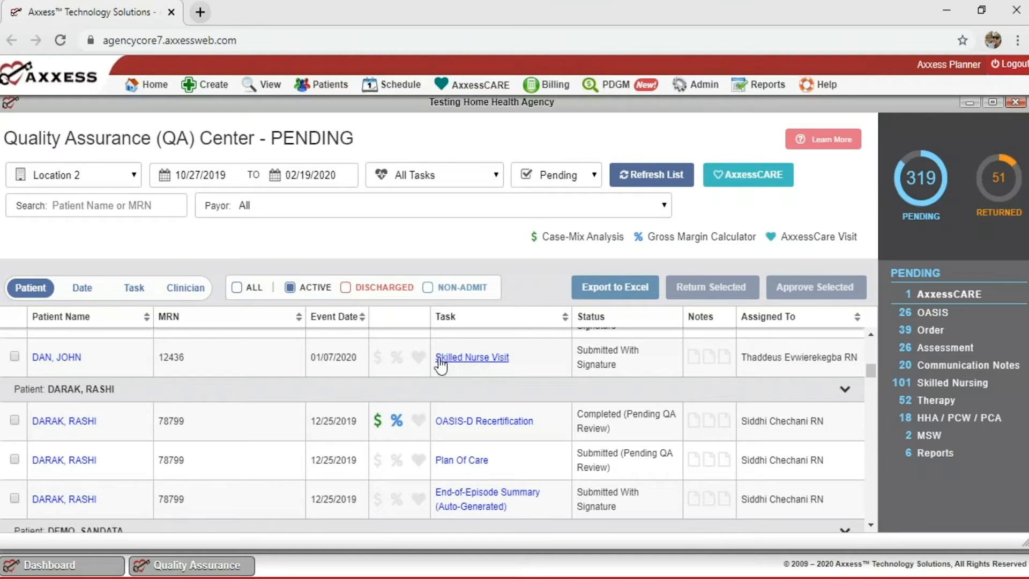
left_click(468, 363)
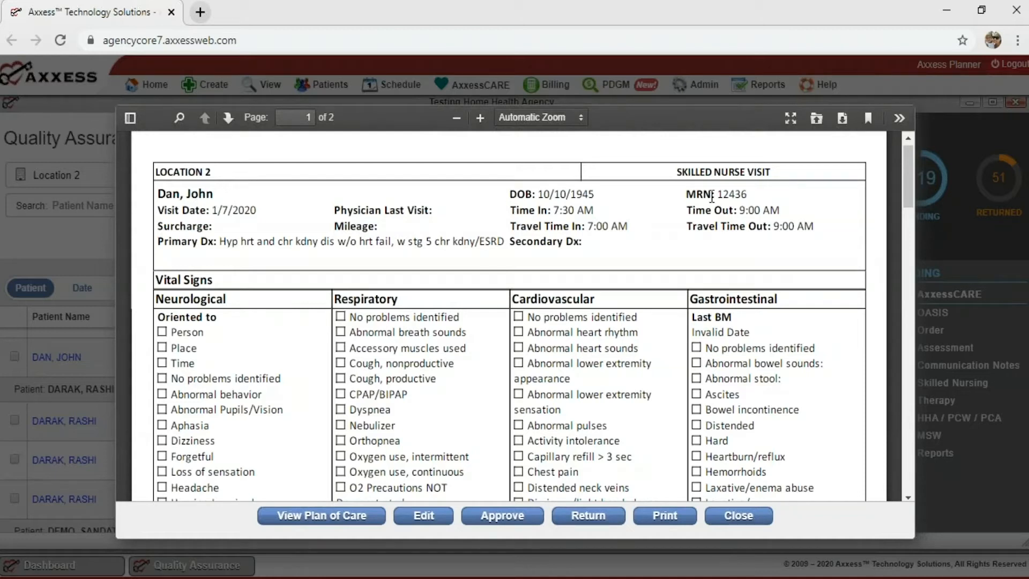
left_click_drag(674, 173, 695, 173)
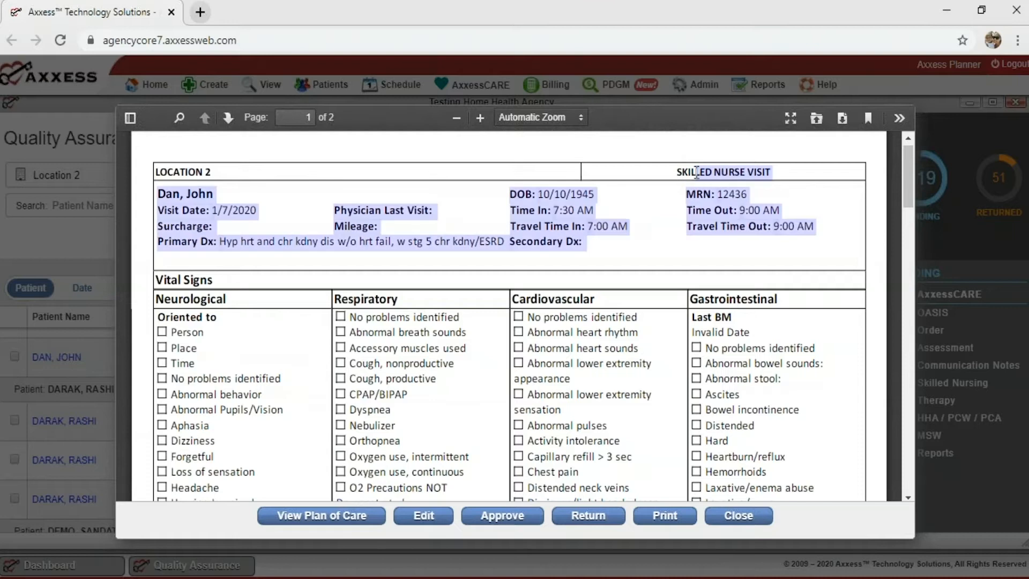
left_click(663, 185)
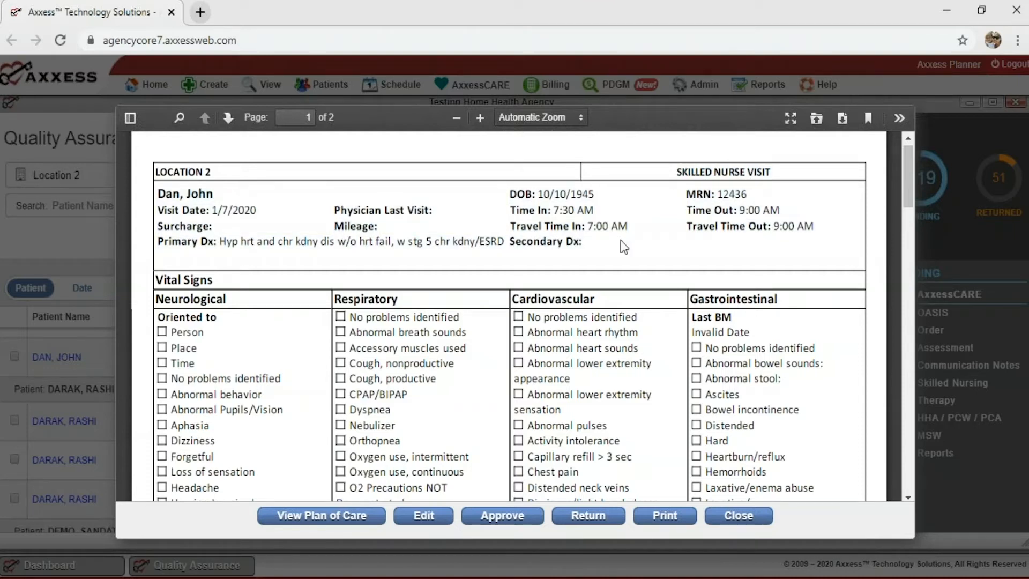
scroll(621, 241, "down", 3)
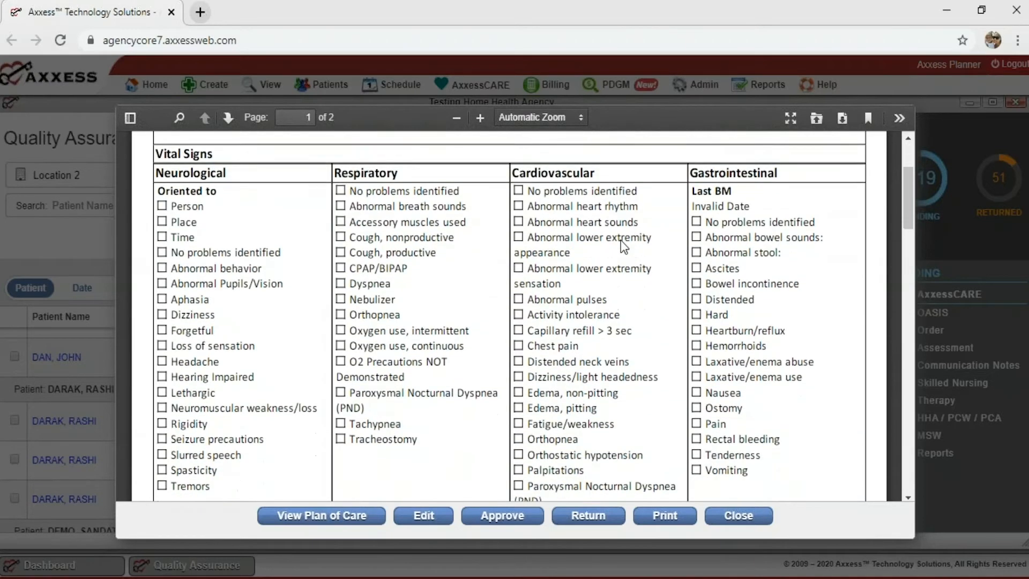
scroll(432, 352, "down", 1)
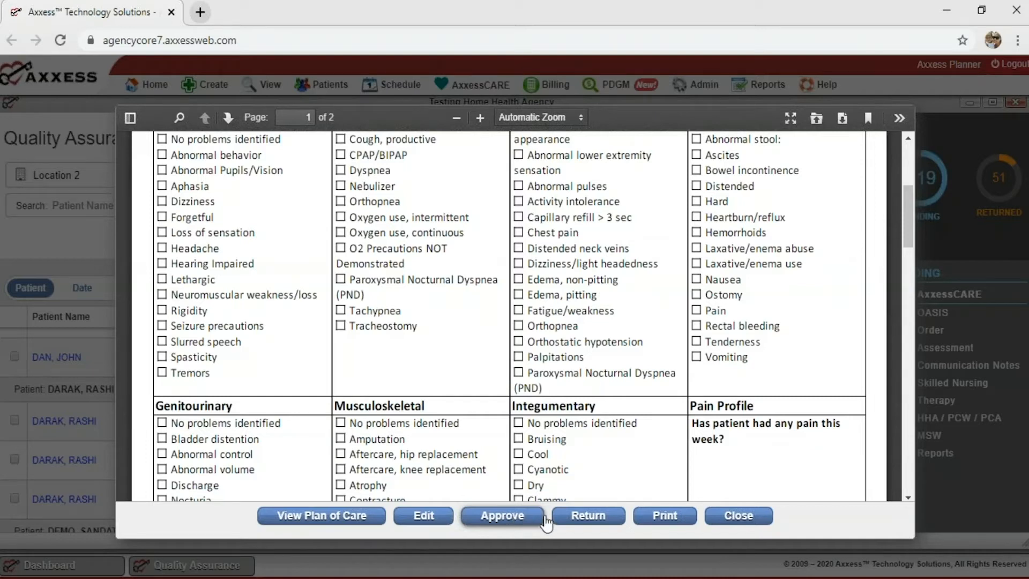
left_click(586, 518)
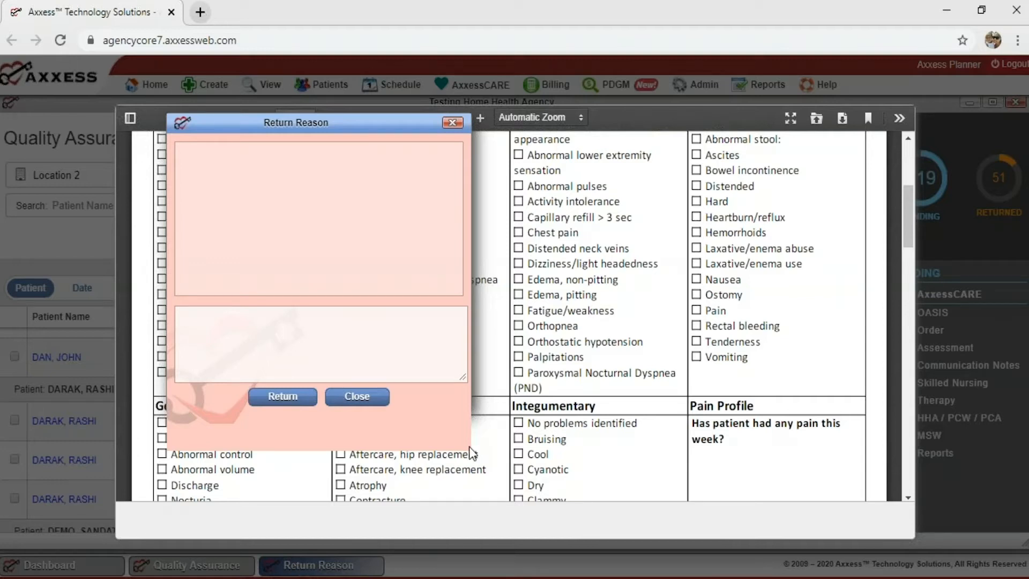
left_click(393, 344)
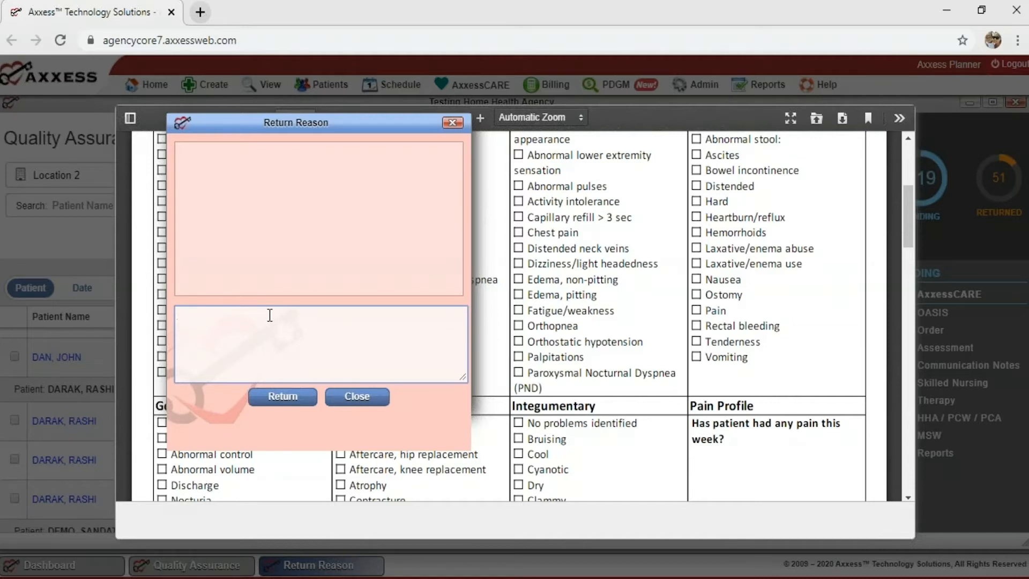
left_click(354, 408)
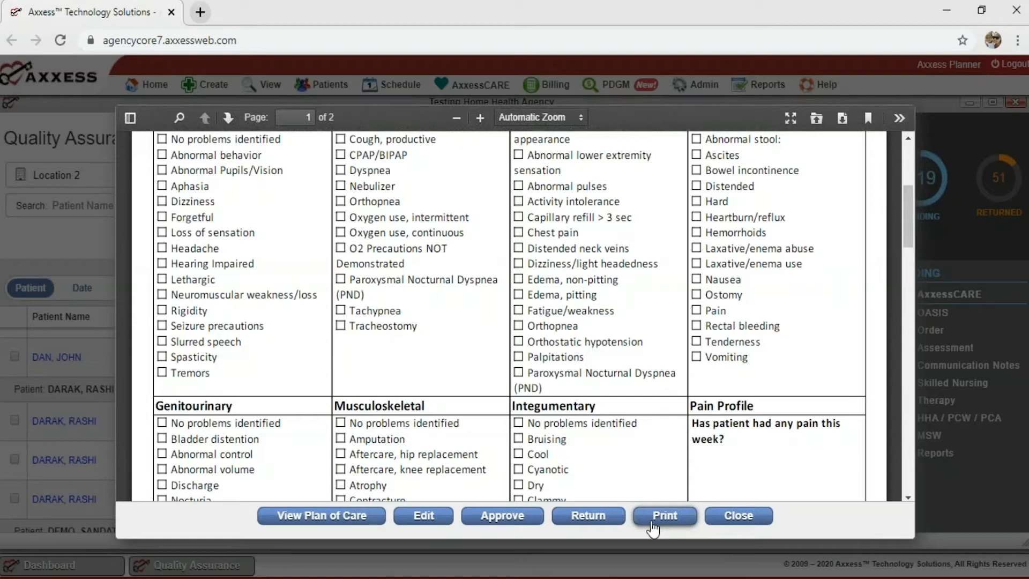
Open the Skilled Nurse Visit note in edit mode and review its empty Vital Signs and checklists.
left_click(423, 515)
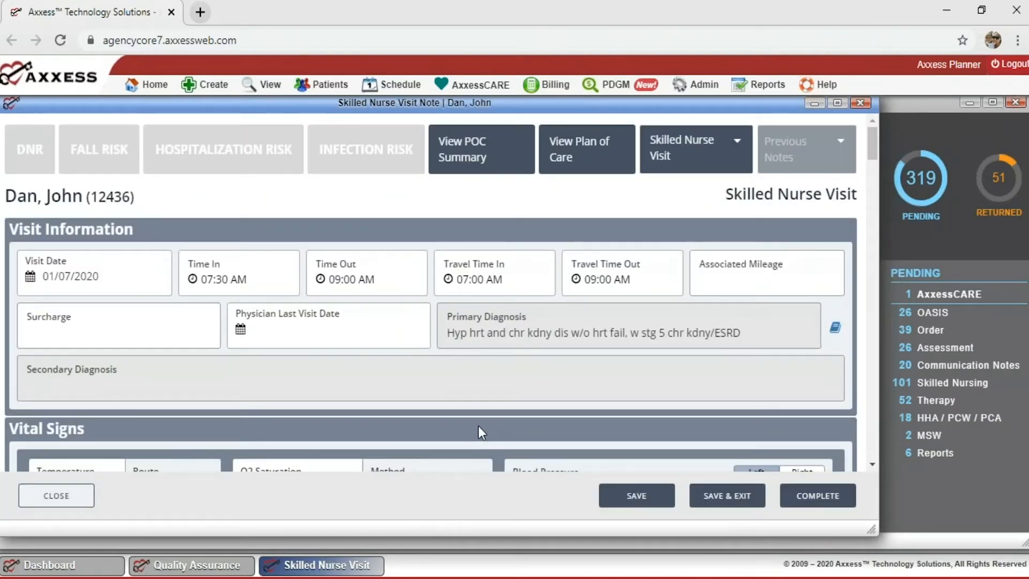
scroll(480, 426, "down", 1)
scroll(480, 427, "down", 3)
scroll(481, 426, "down", 3)
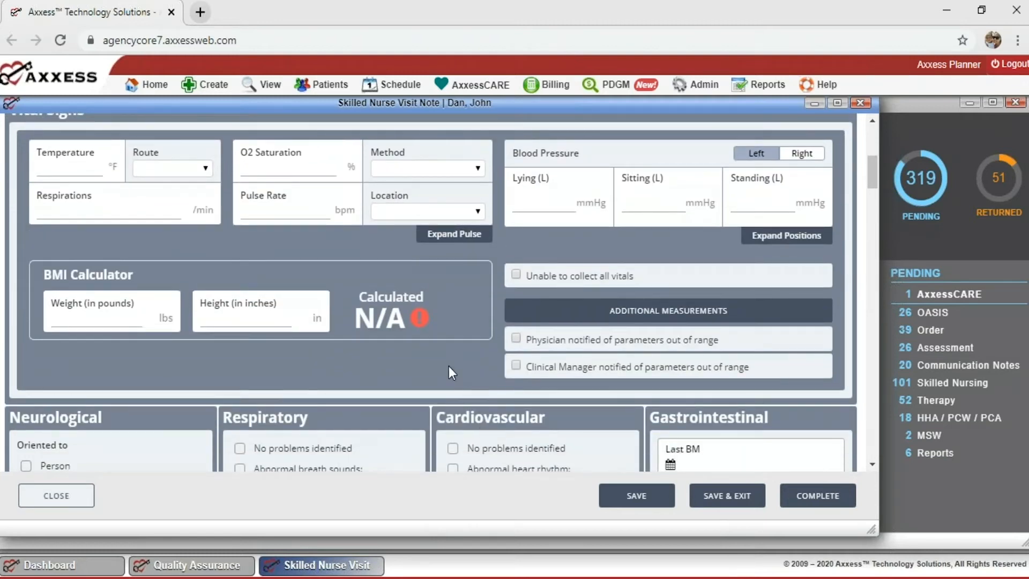
scroll(449, 366, "down", 8)
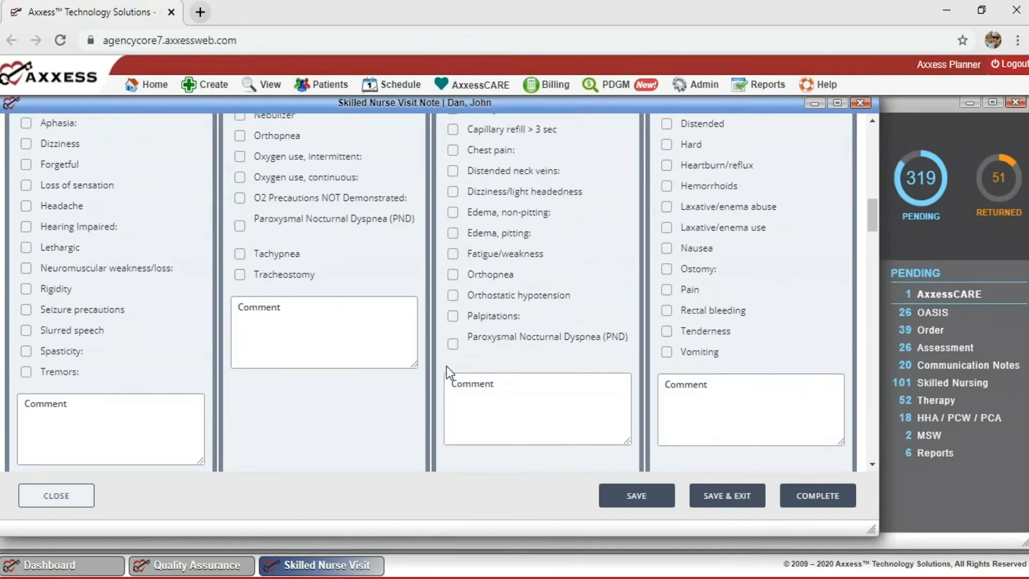
scroll(446, 365, "up", 8)
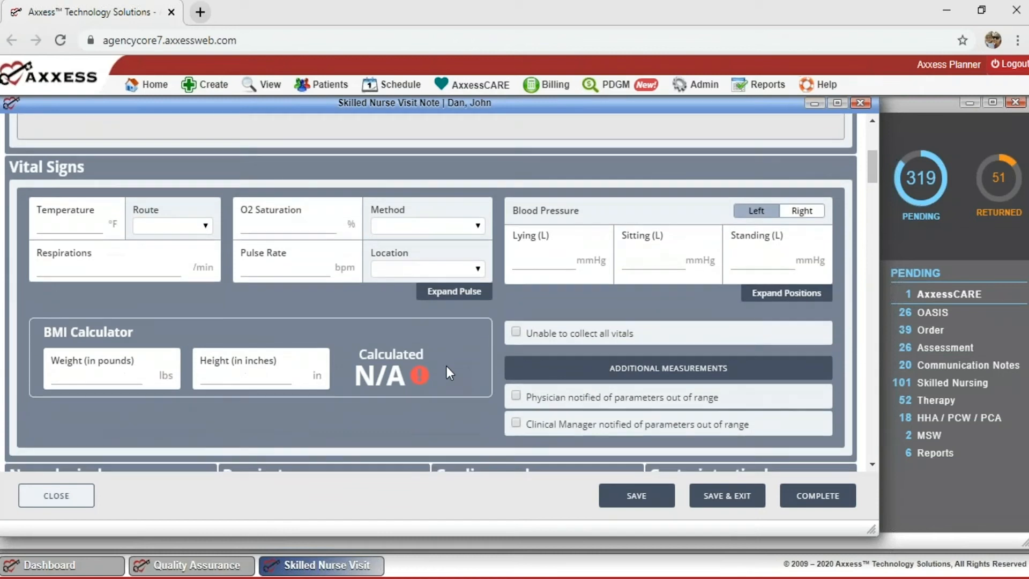
scroll(446, 366, "down", 4)
scroll(446, 366, "down", 2)
scroll(446, 366, "down", 6)
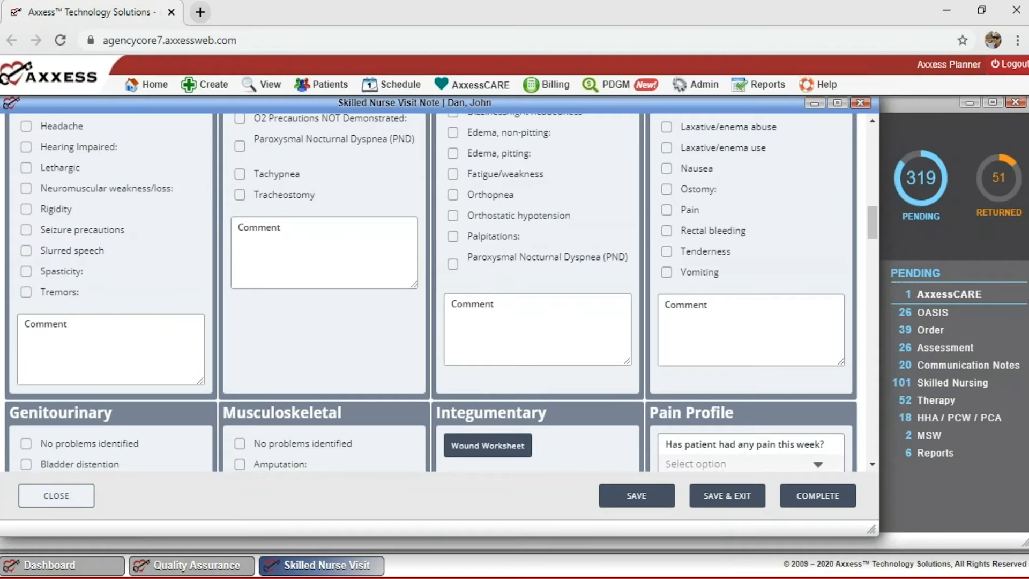
scroll(446, 293, "up", 10)
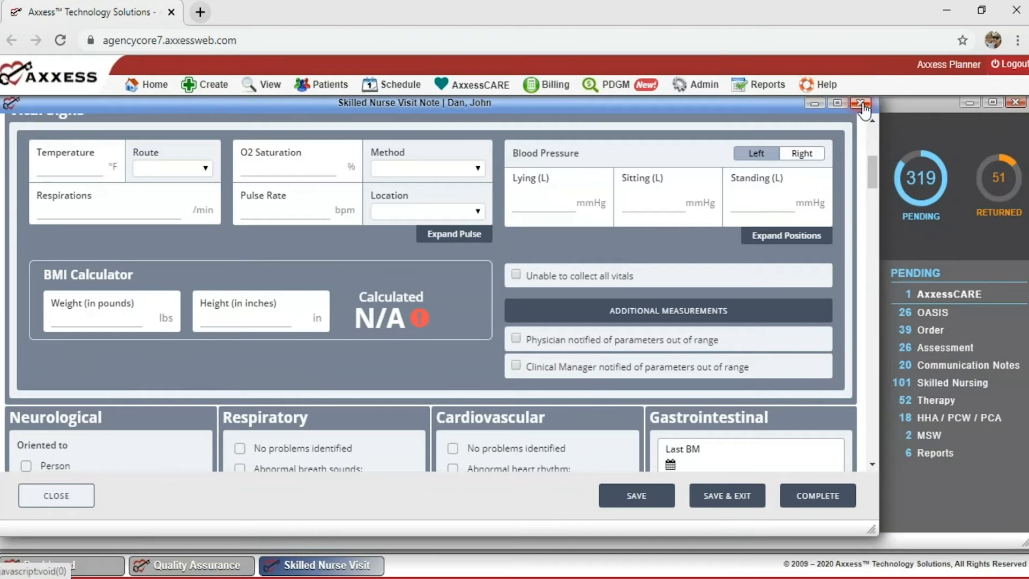
Close the Skilled Nurse Visit form and browse the 319-task QA Center pending list.
left_click(861, 103)
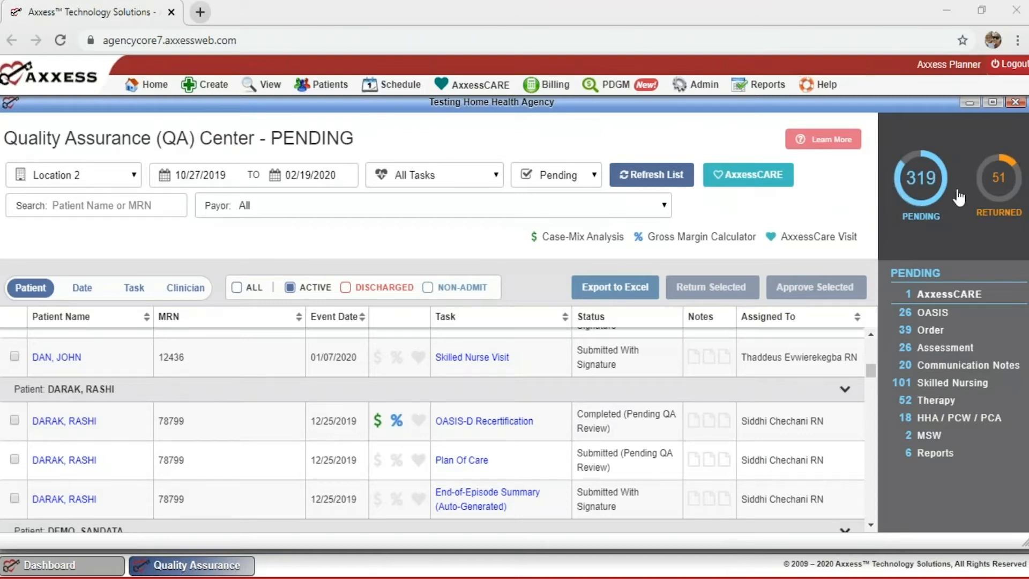
scroll(388, 407, "down", 3)
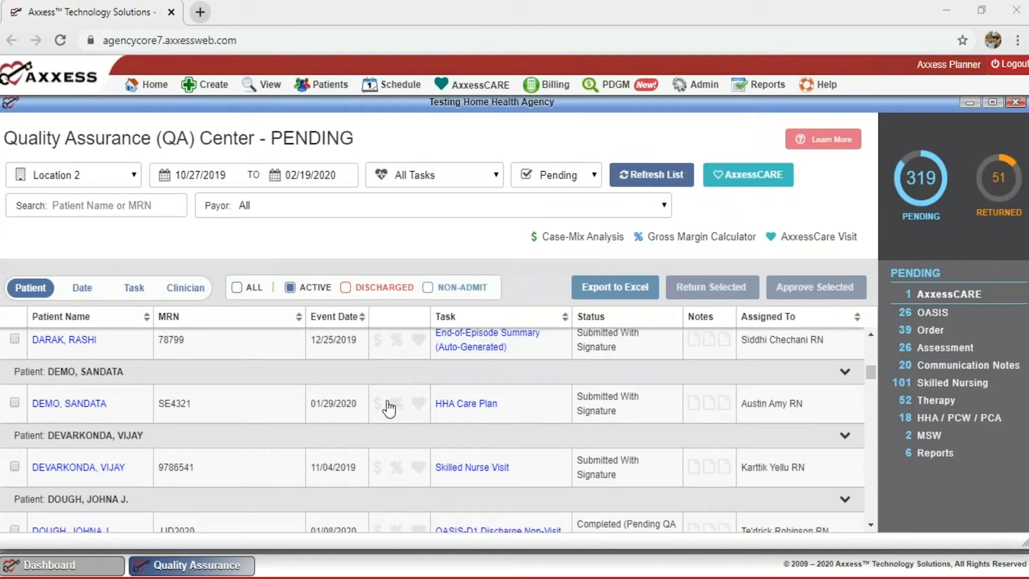
scroll(388, 409, "down", 2)
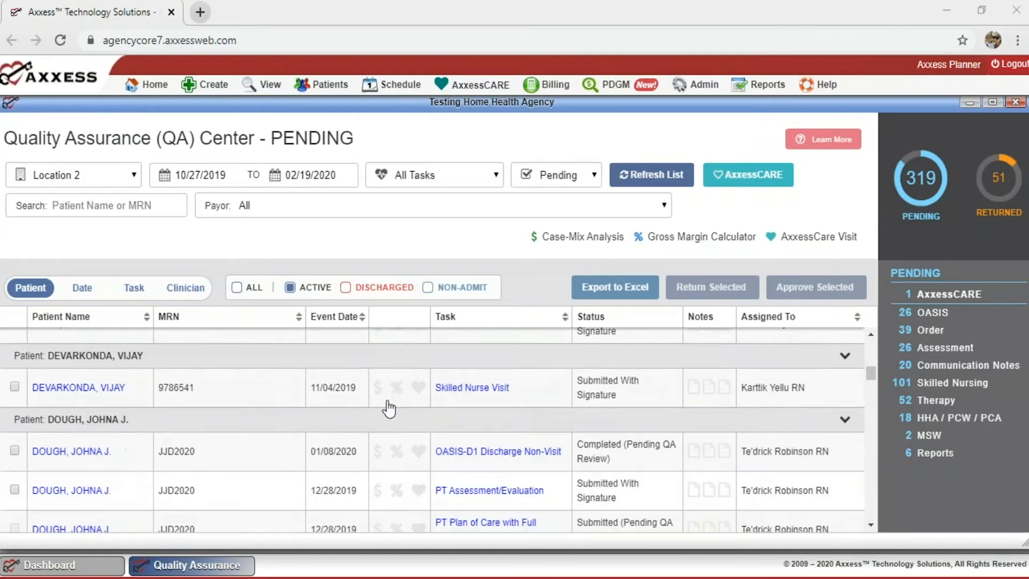
scroll(389, 408, "down", 2)
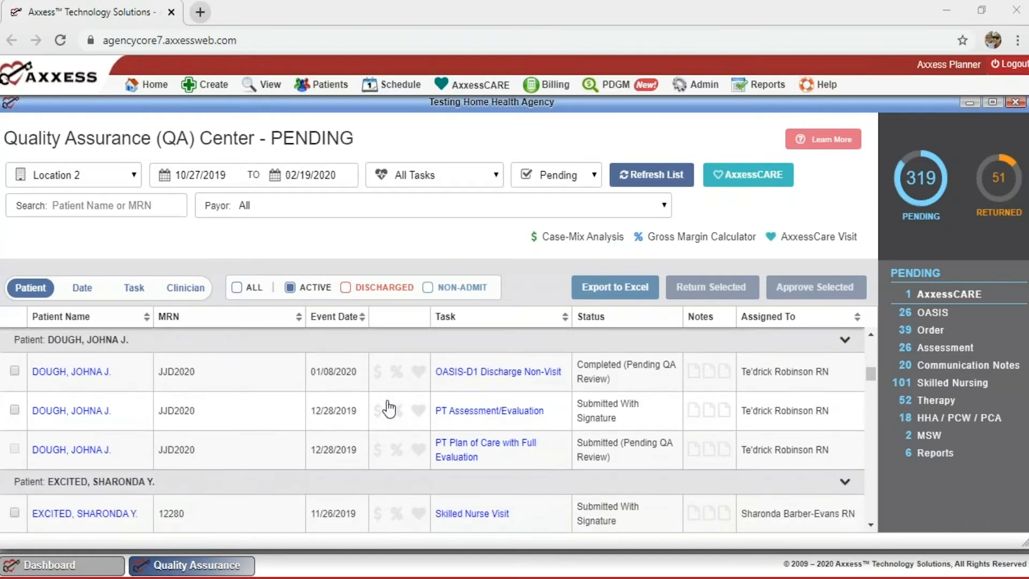
scroll(388, 406, "up", 10)
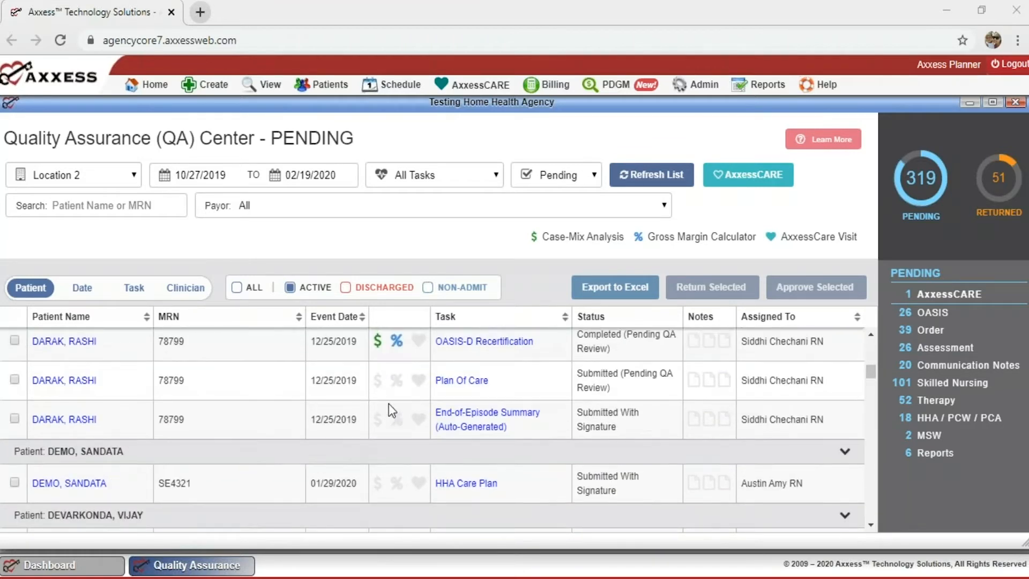
scroll(388, 406, "up", 4)
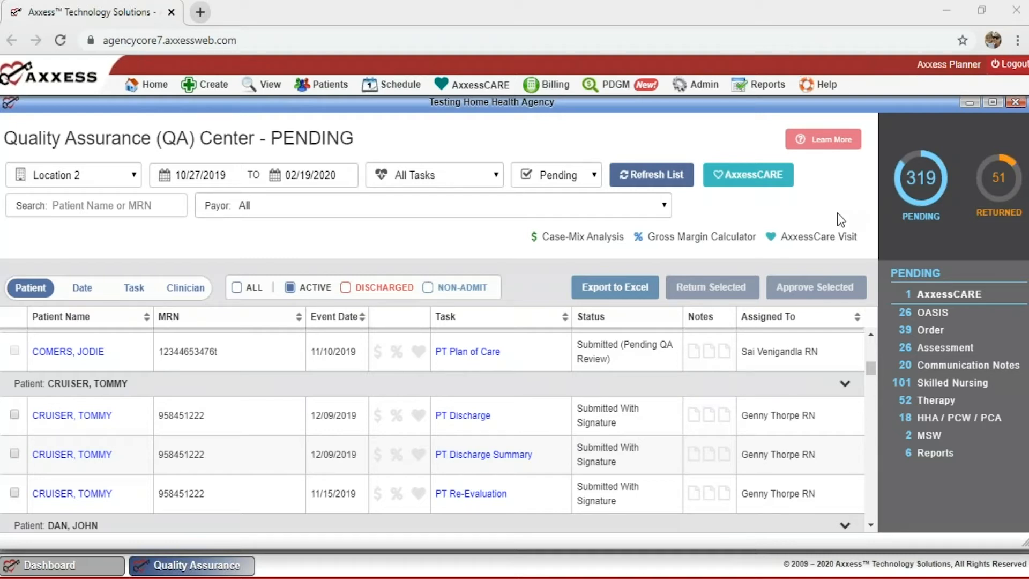
scroll(499, 390, "down", 1)
scroll(499, 390, "down", 3)
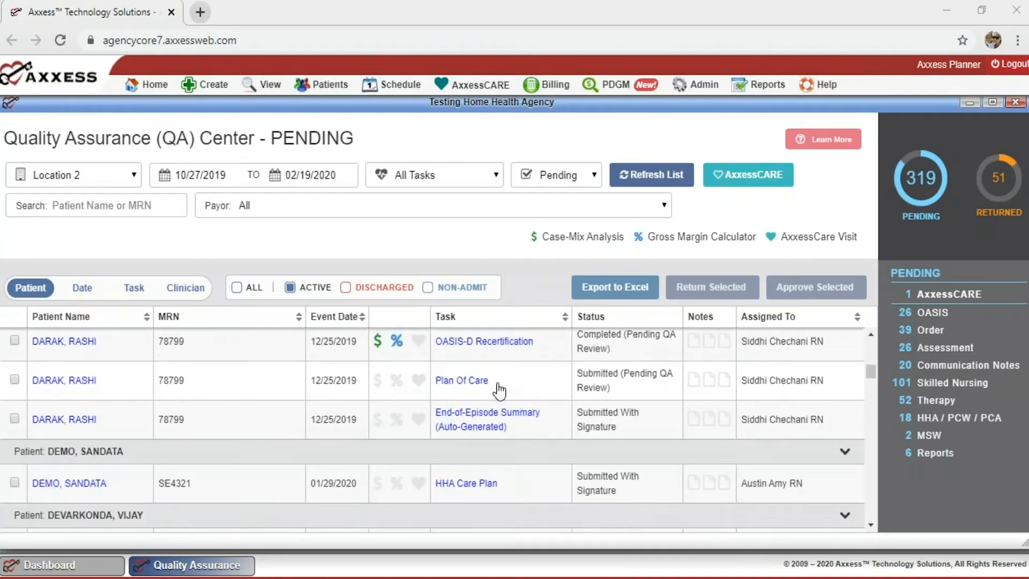
scroll(499, 390, "down", 4)
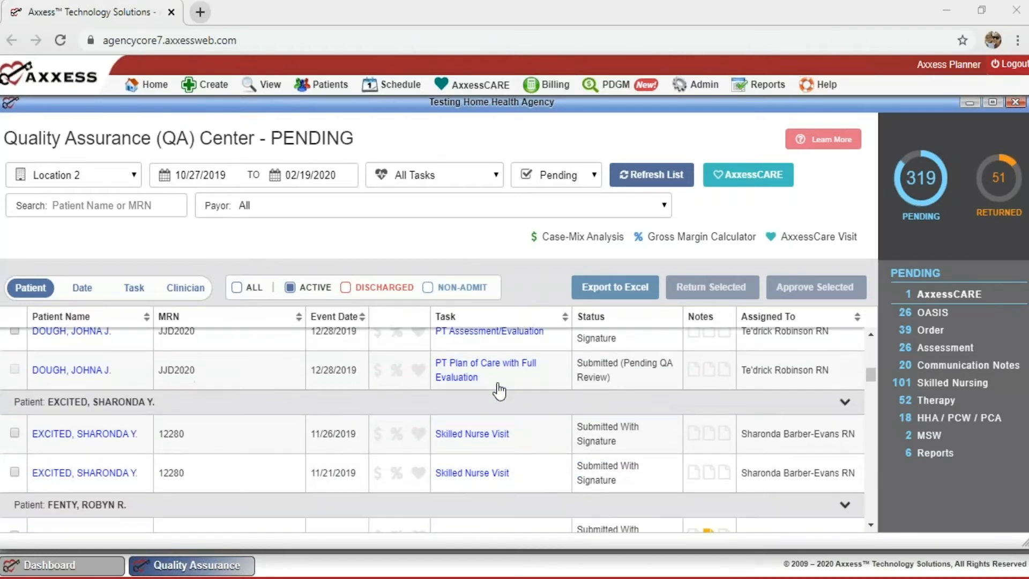
scroll(499, 390, "down", 2)
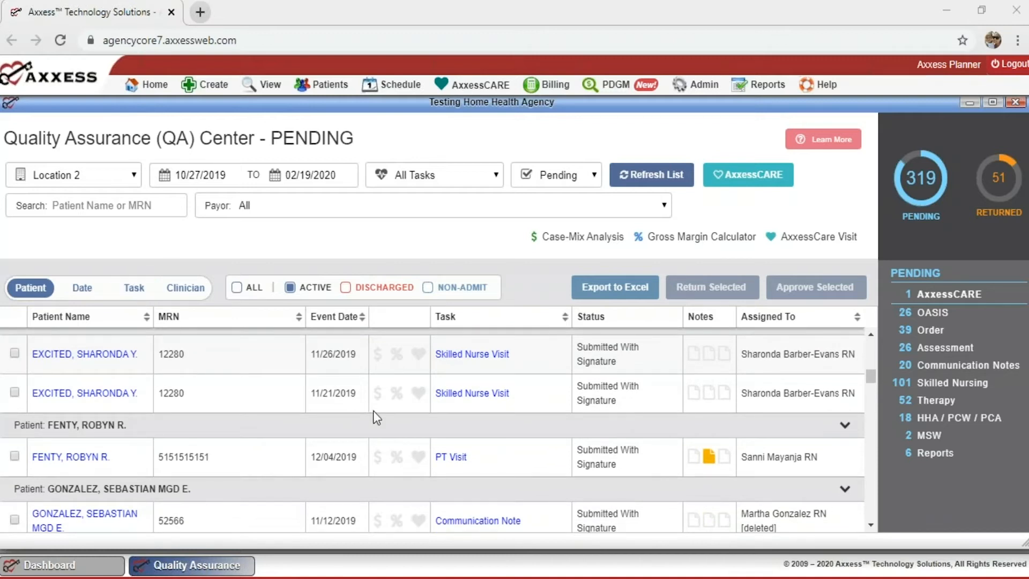
scroll(375, 410, "down", 6)
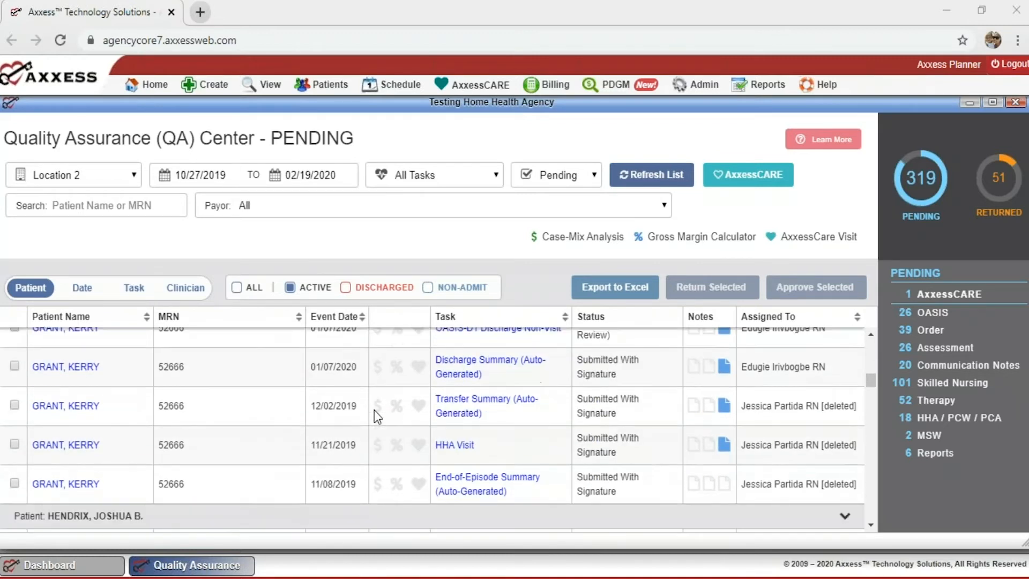
scroll(374, 410, "up", 4)
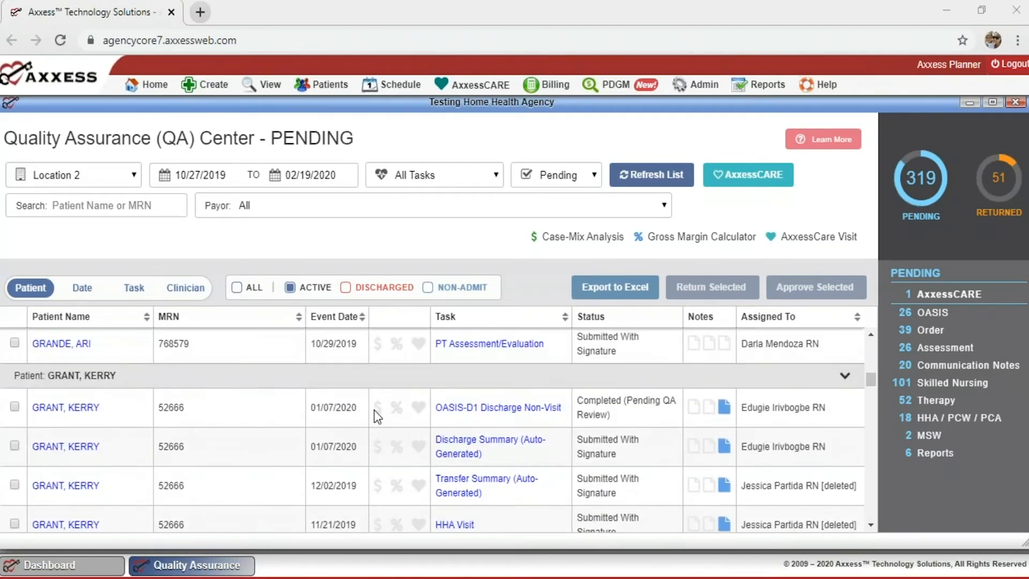
scroll(374, 410, "down", 6)
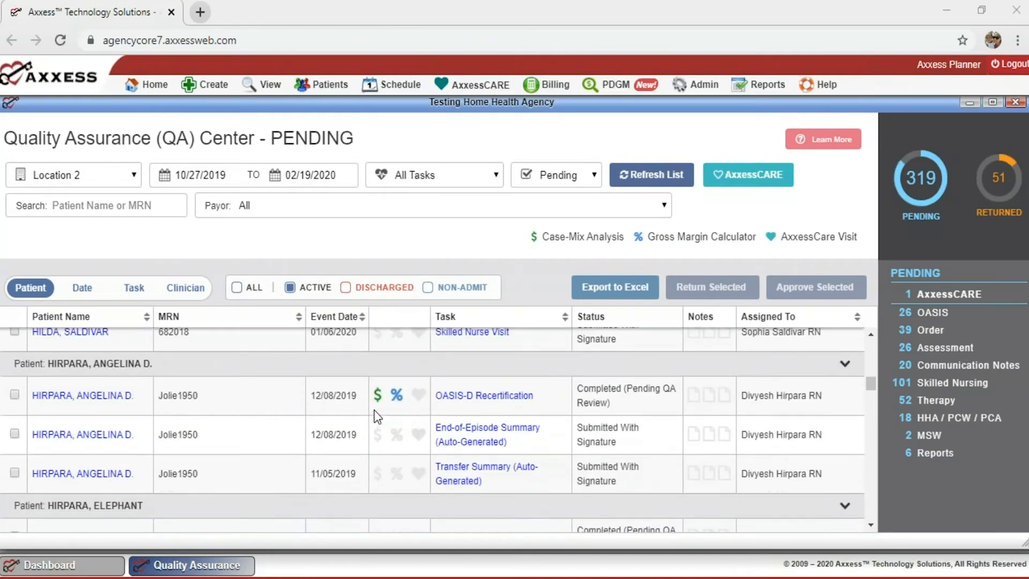
scroll(378, 417, "down", 4)
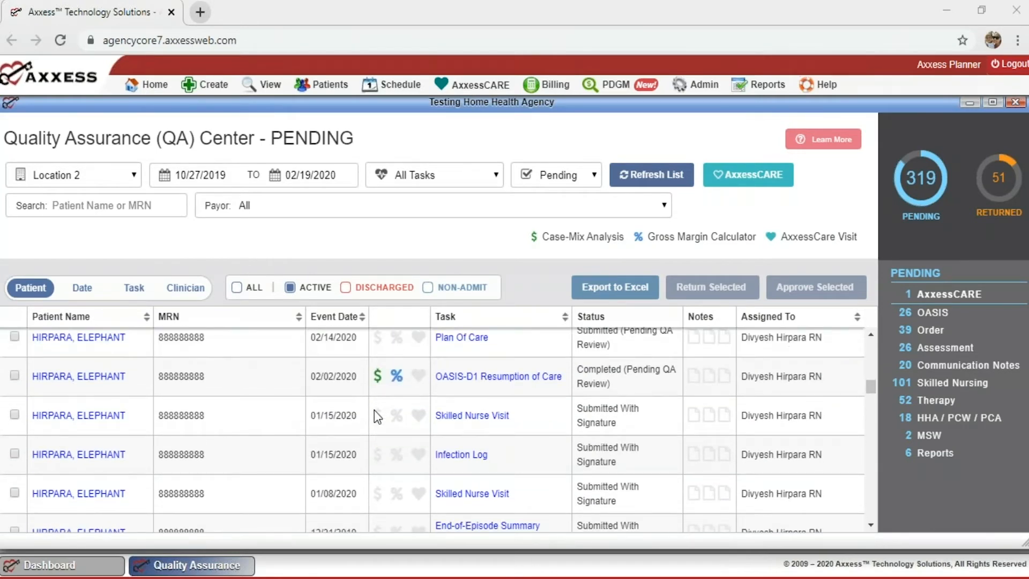
scroll(378, 418, "up", 1)
scroll(375, 414, "down", 5)
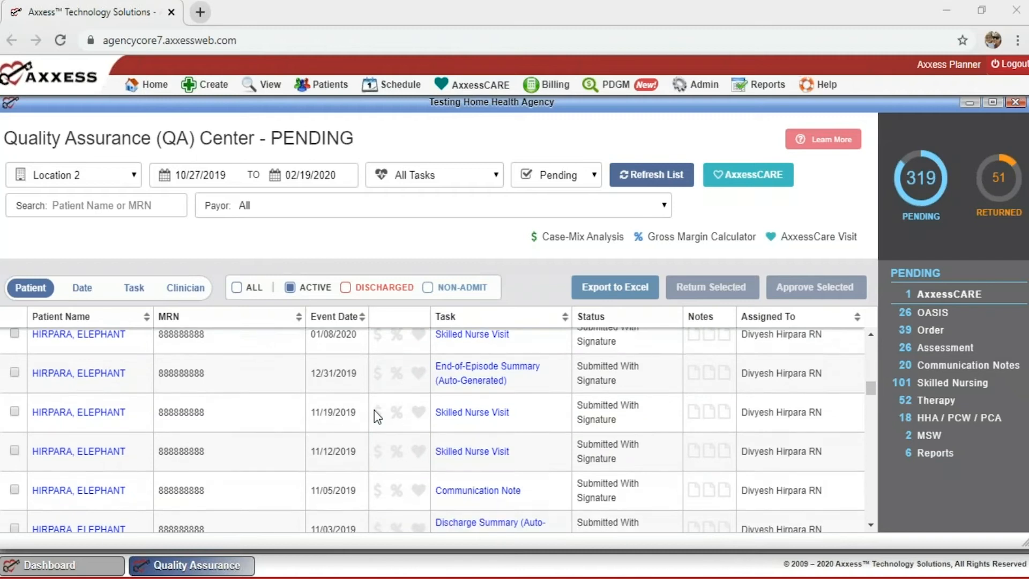
scroll(374, 413, "down", 5)
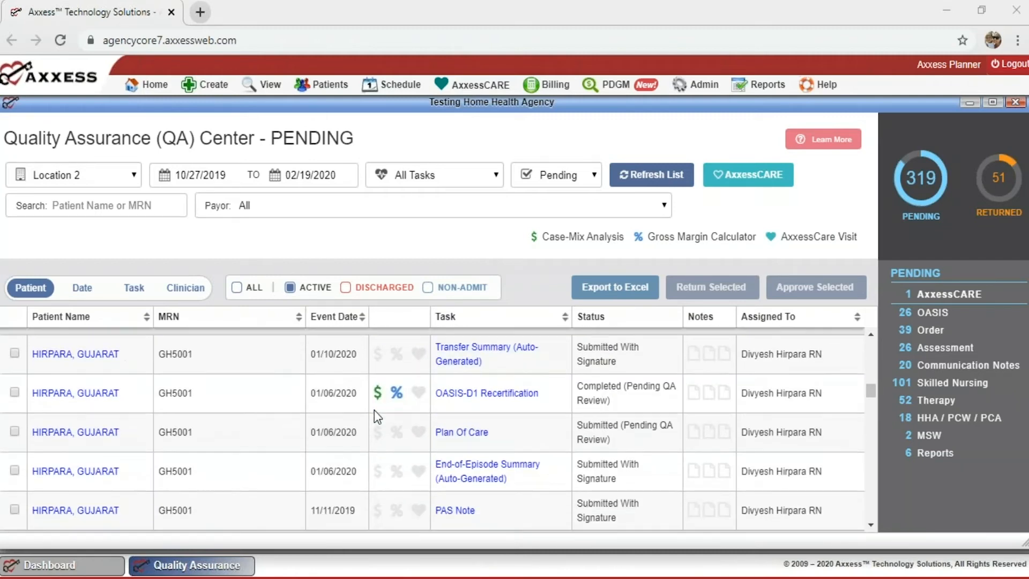
scroll(374, 412, "down", 2)
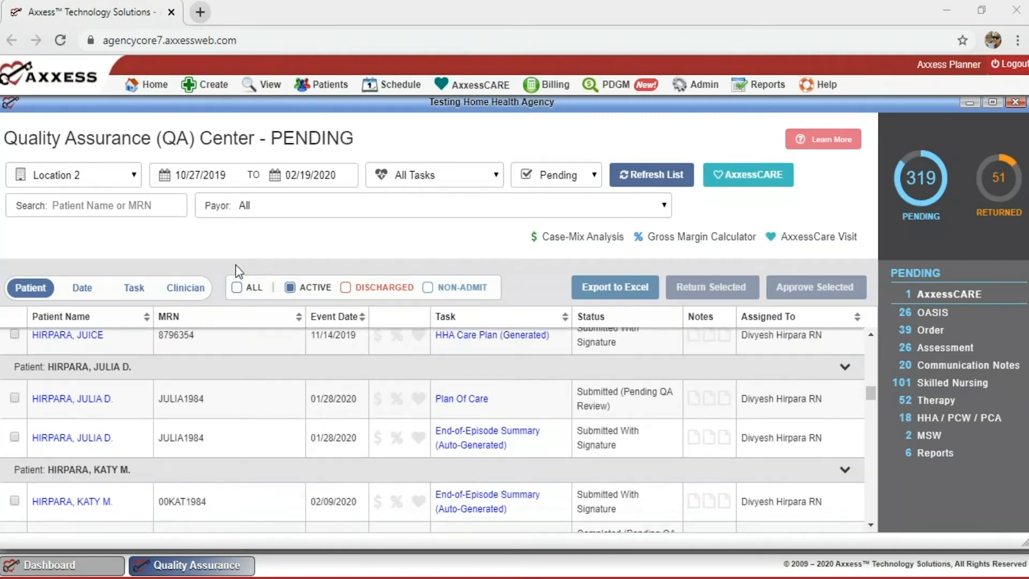
Group the pending QA list by task type and scroll down to the Physician Order group.
left_click(135, 288)
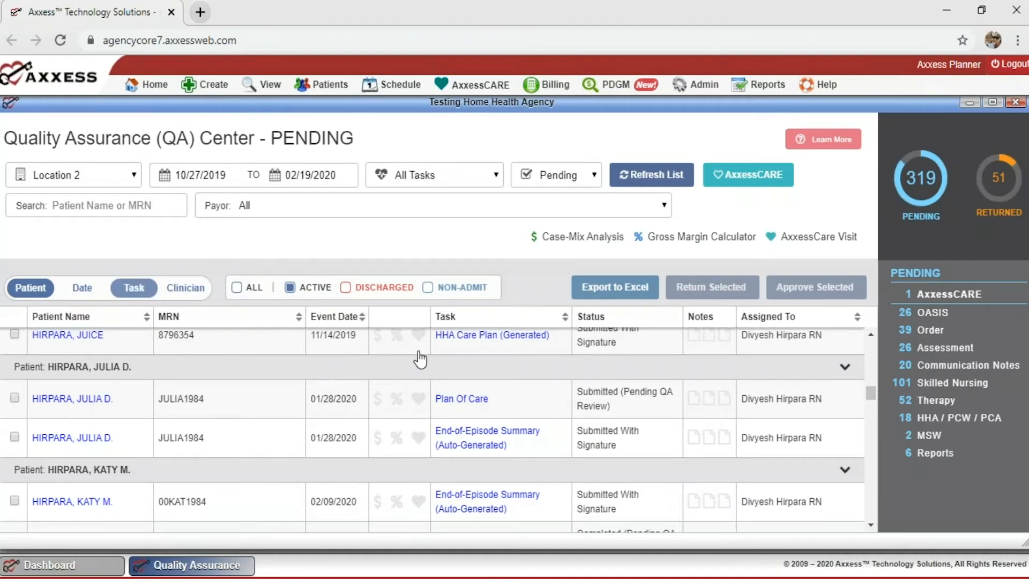
scroll(506, 380, "down", 10)
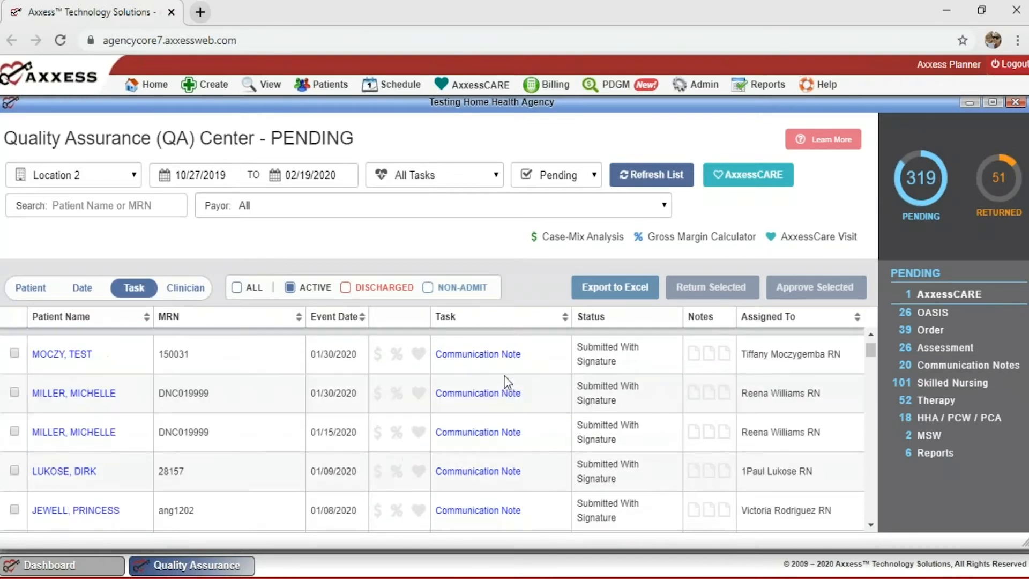
scroll(506, 380, "down", 10)
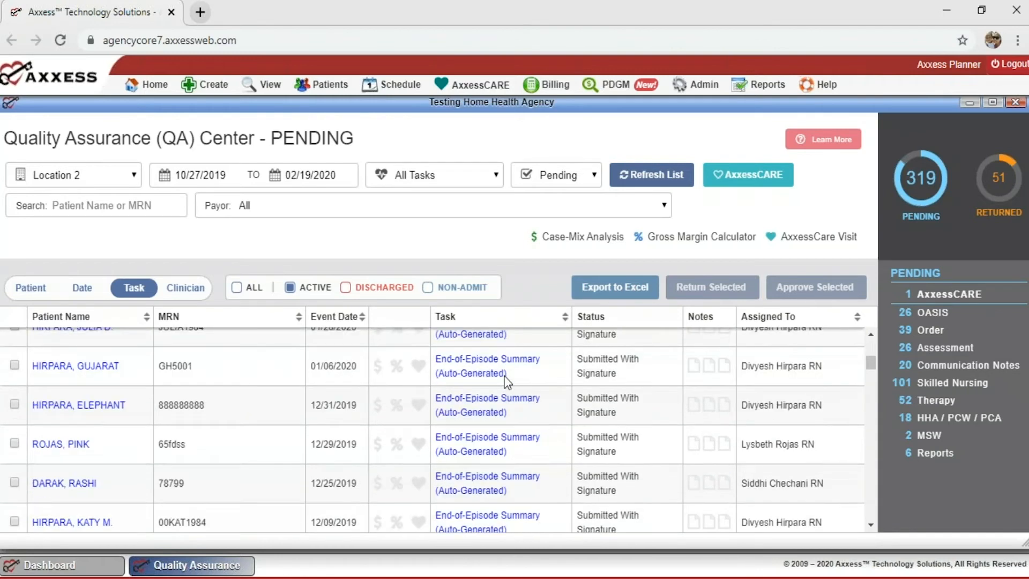
scroll(506, 381, "down", 10)
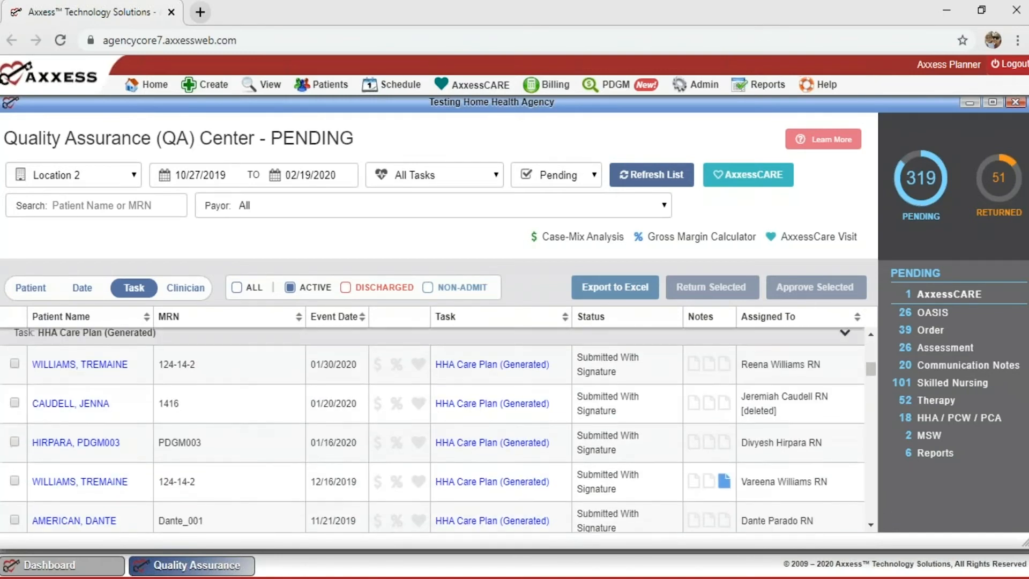
scroll(433, 429, "down", 3)
scroll(505, 375, "down", 10)
scroll(432, 429, "down", 10)
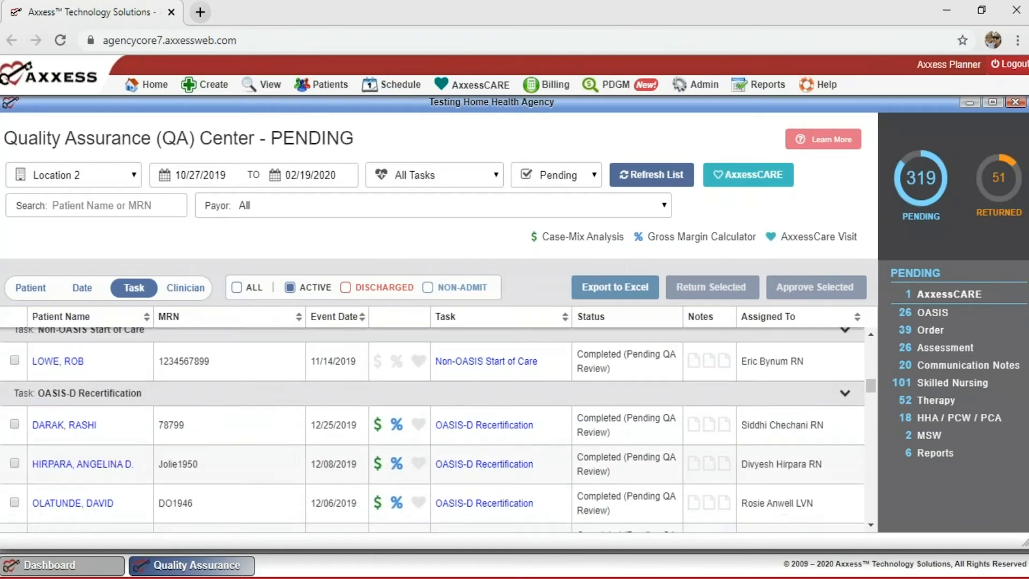
scroll(433, 429, "down", 10)
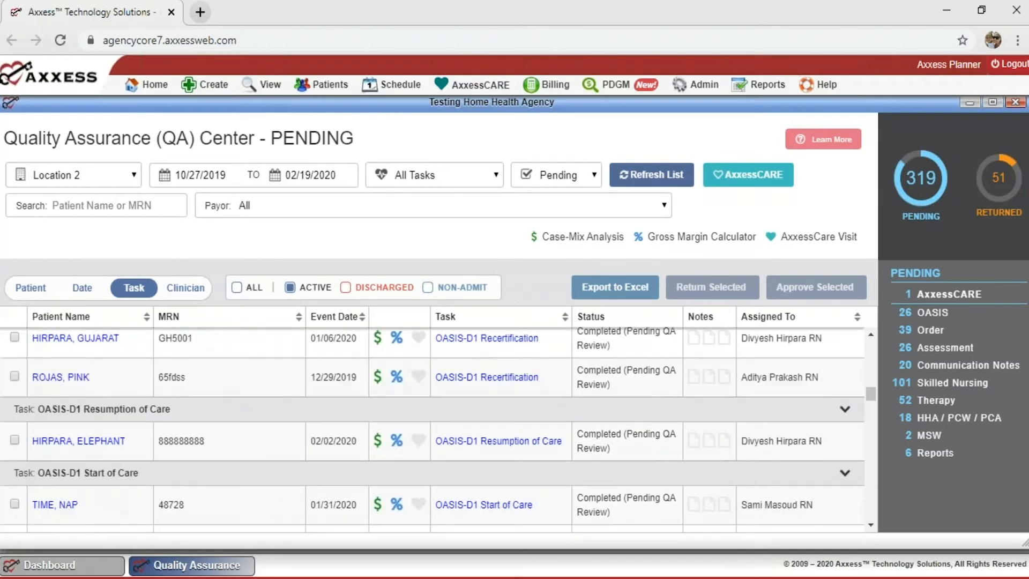
scroll(432, 429, "down", 10)
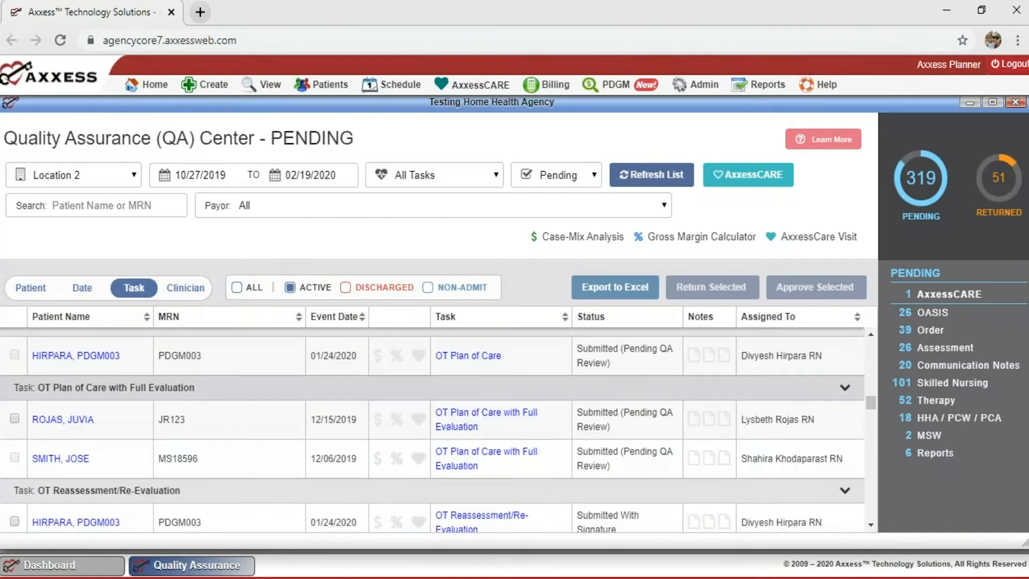
scroll(432, 429, "down", 10)
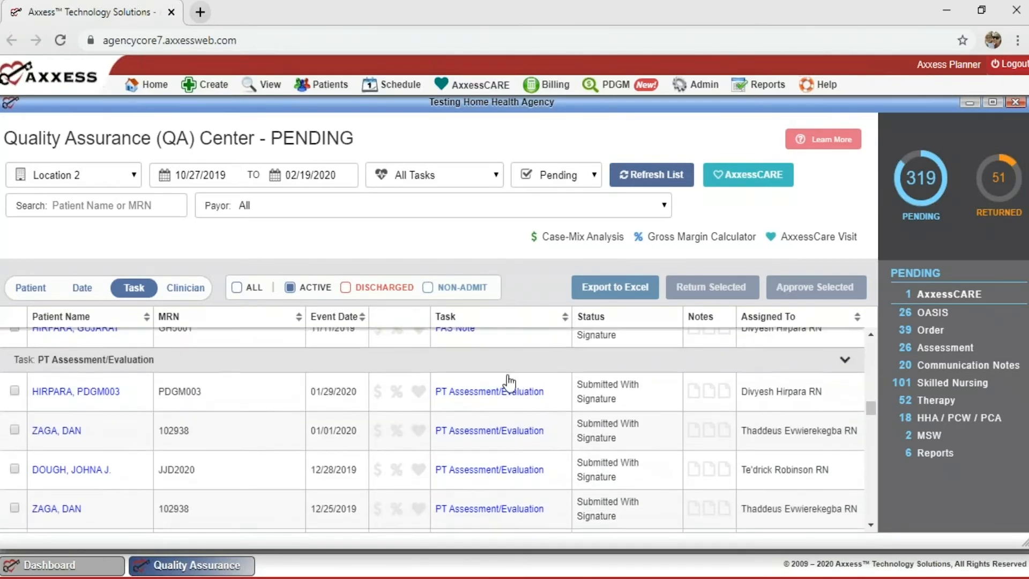
scroll(433, 429, "down", 10)
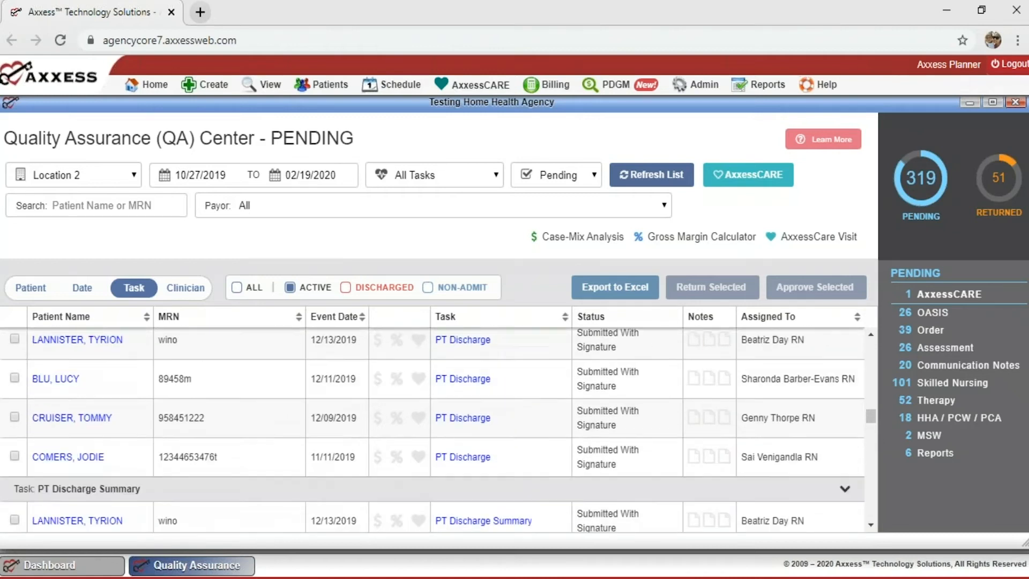
scroll(432, 429, "down", 10)
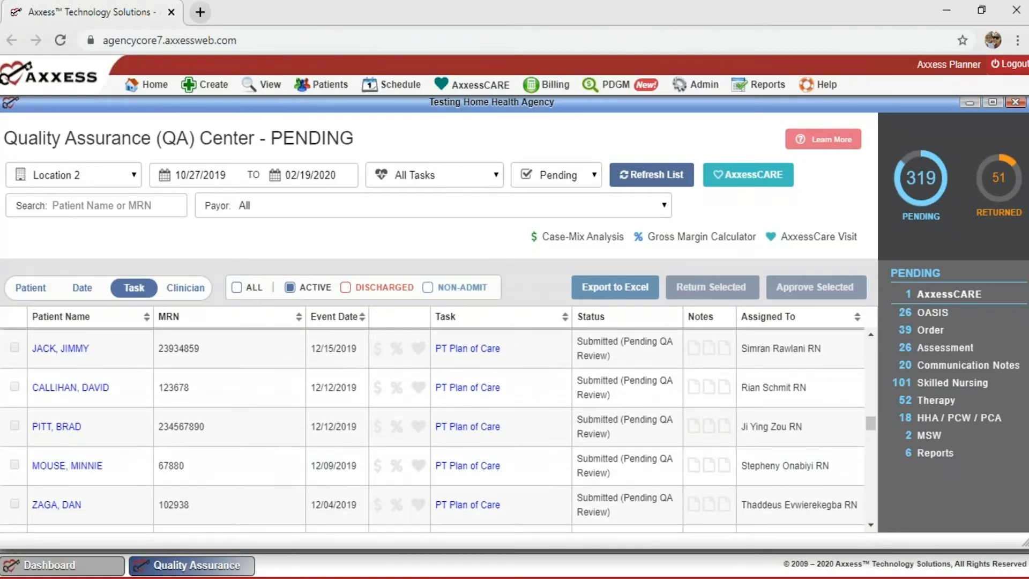
scroll(433, 429, "down", 10)
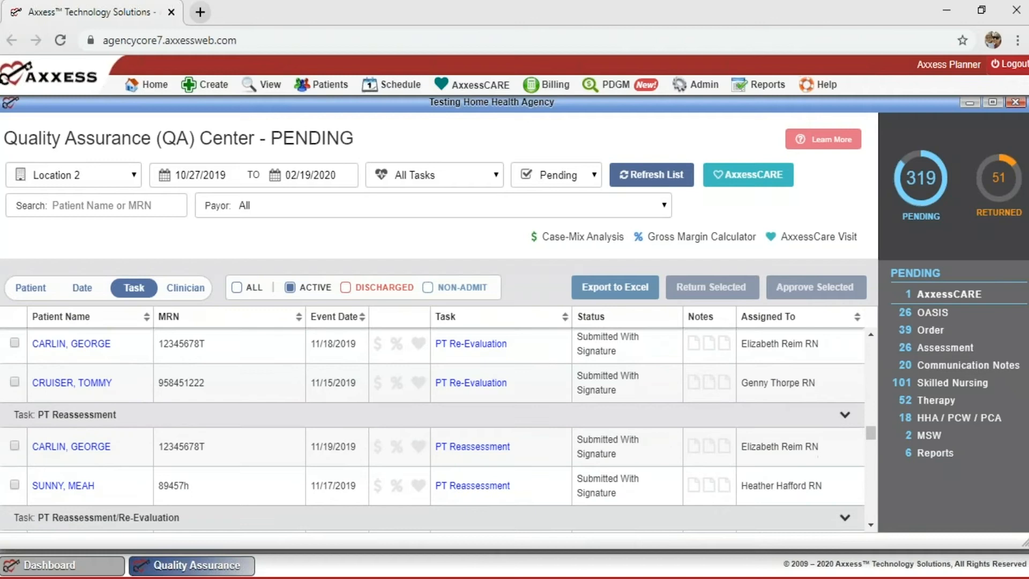
scroll(492, 382, "down", 10)
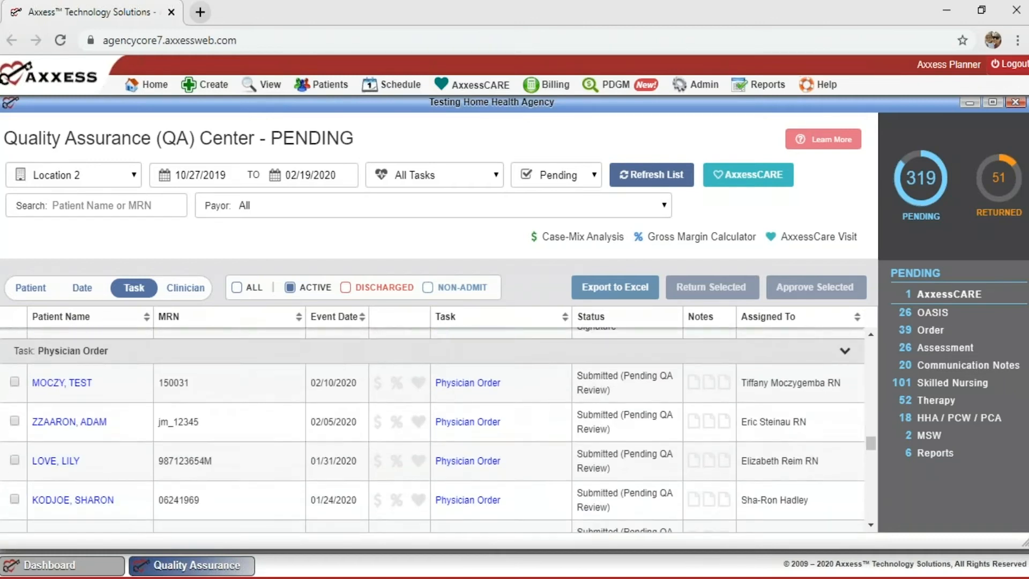
scroll(492, 383, "up", 2)
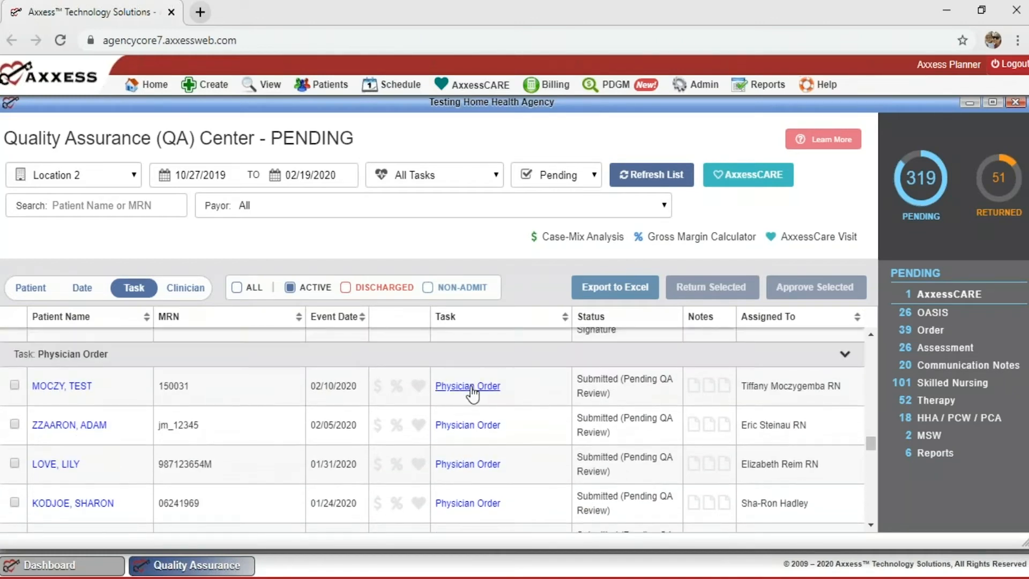
left_click(474, 385)
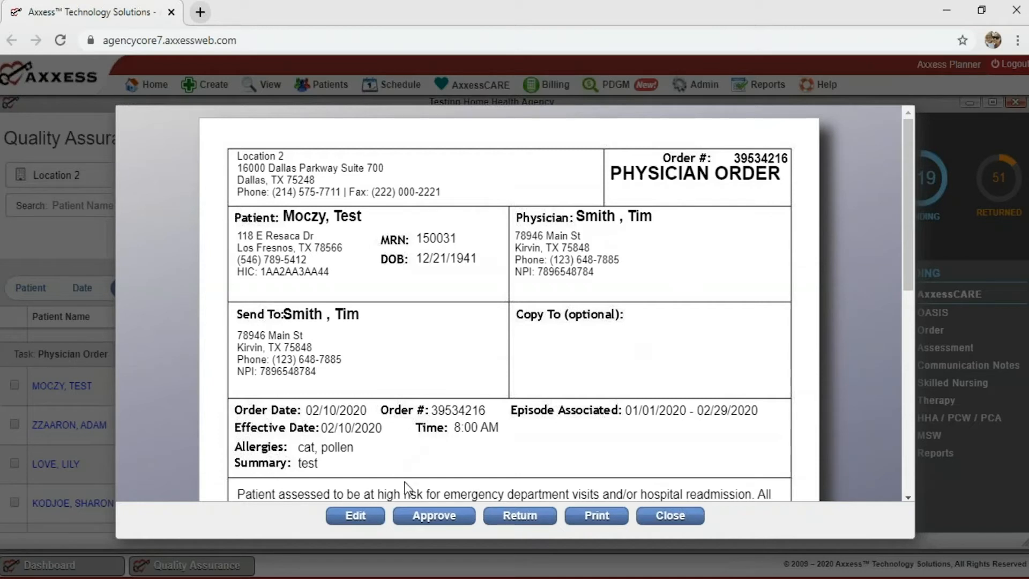
left_click(355, 517)
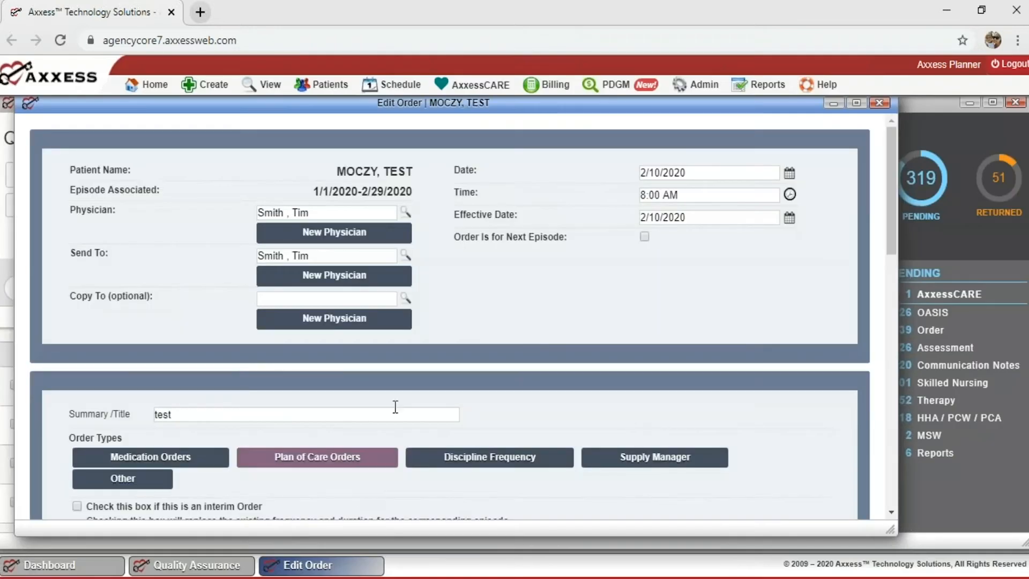
Review the Edit Order frequency fields: start 2/10/2020, effective Week 7, no discipline frequencies.
scroll(463, 368, "down", 3)
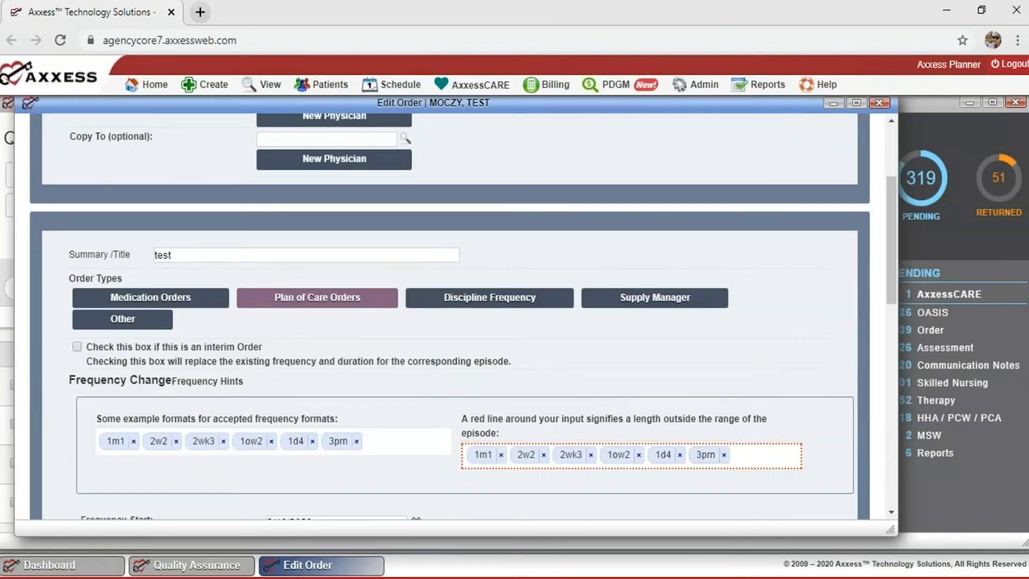
scroll(464, 316, "down", 2)
scroll(463, 316, "up", 5)
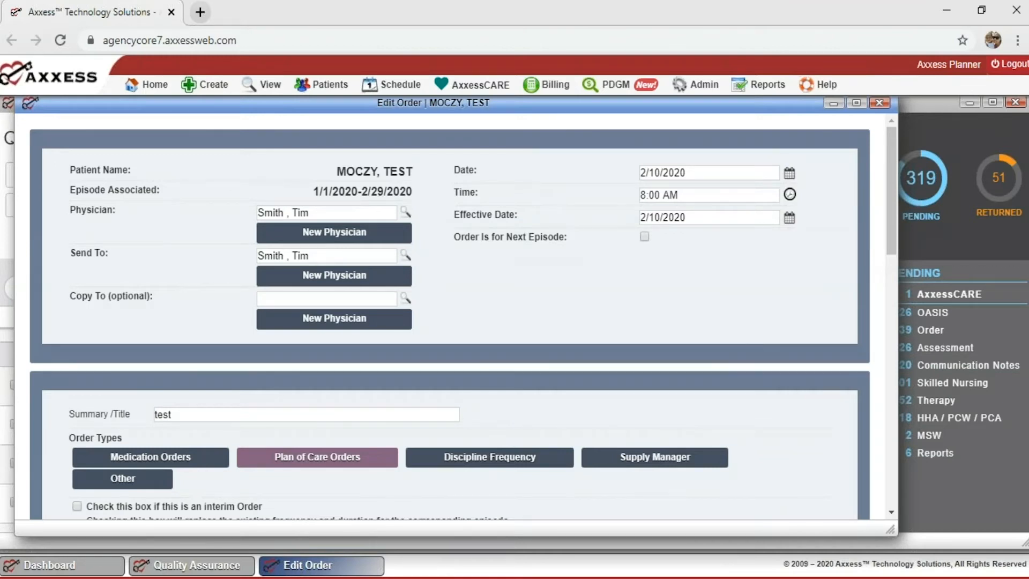
scroll(456, 317, "down", 5)
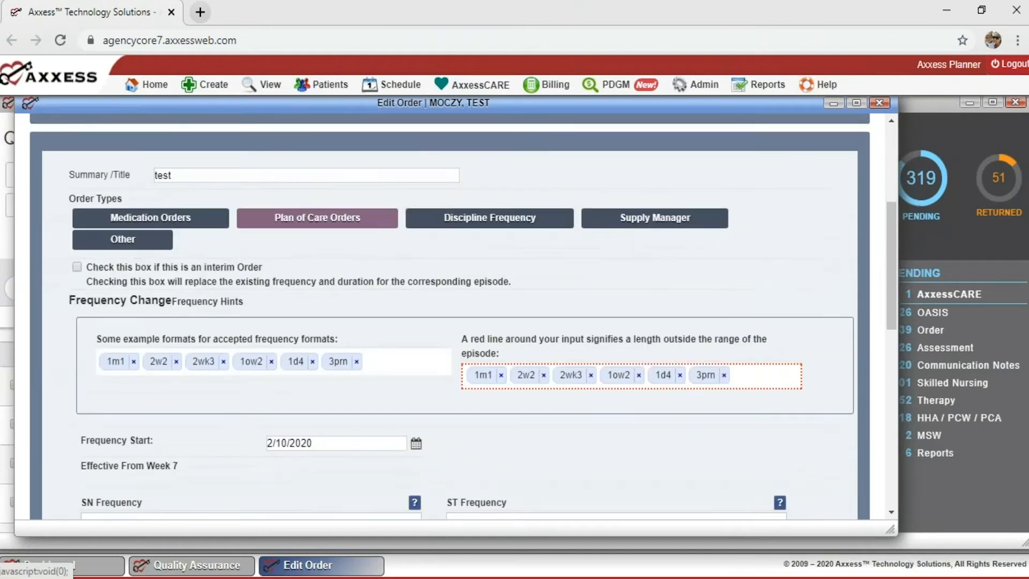
scroll(455, 316, "down", 2)
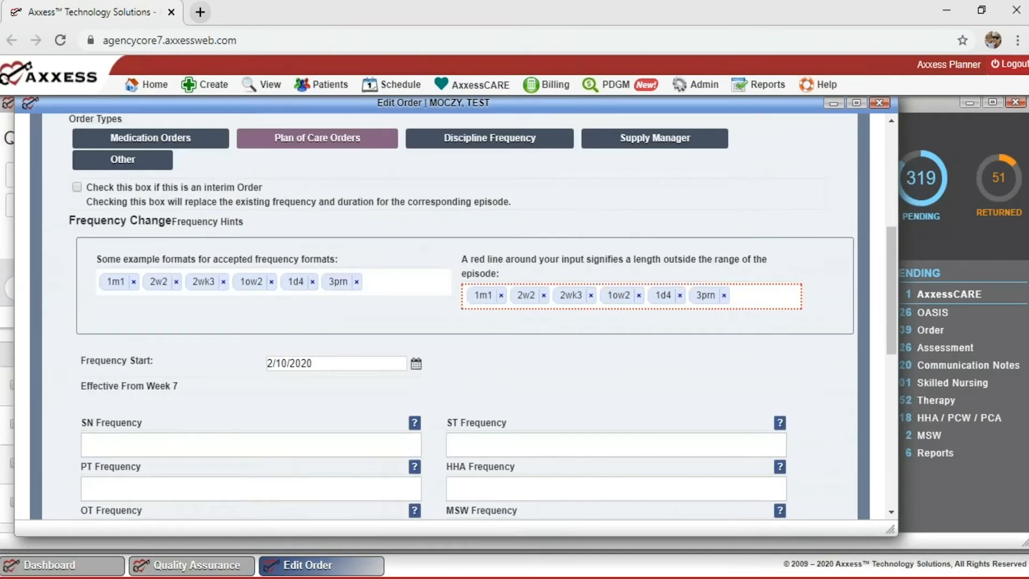
scroll(455, 316, "down", 6)
scroll(456, 317, "up", 4)
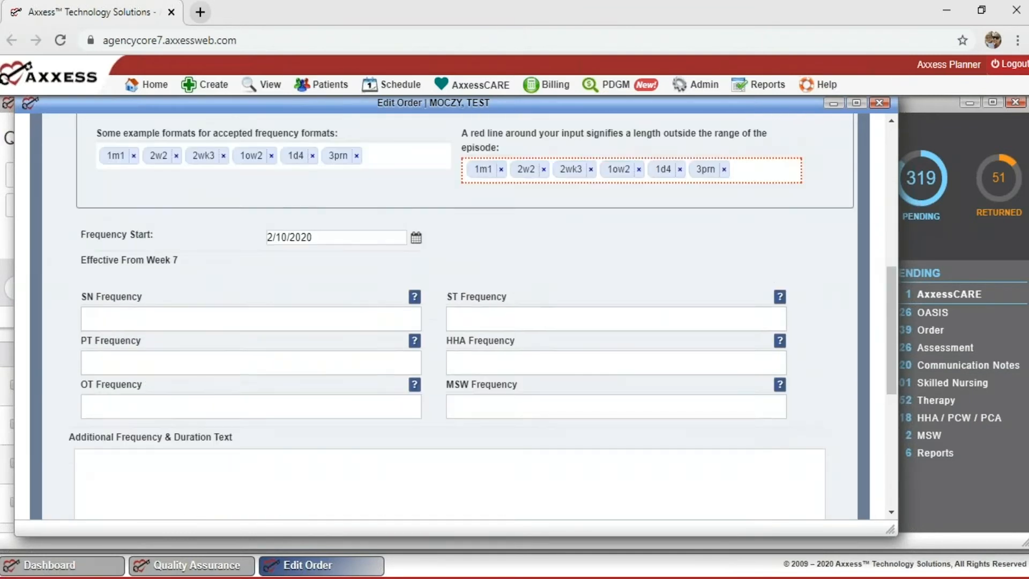
scroll(562, 353, "up", 7)
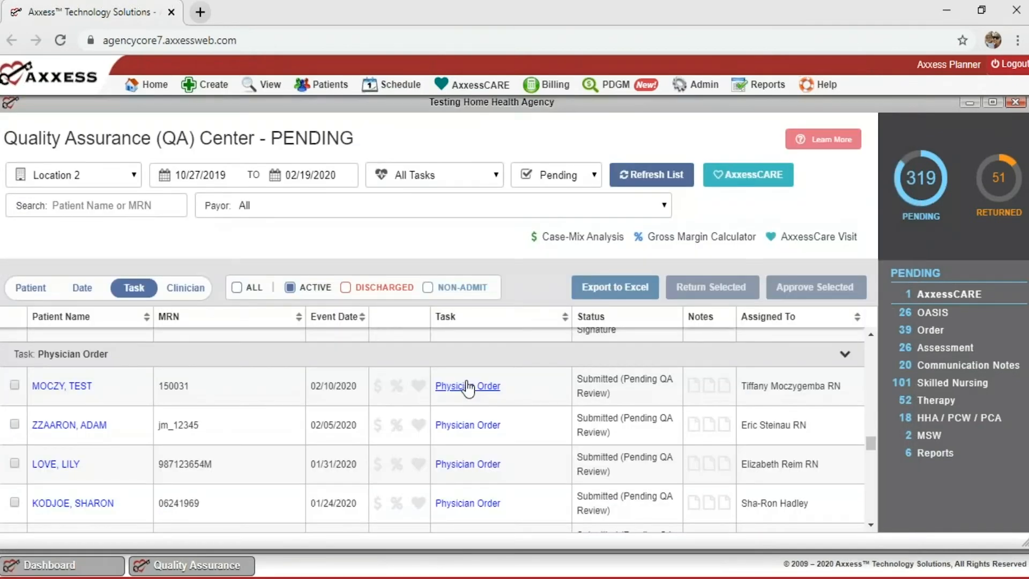
left_click(468, 386)
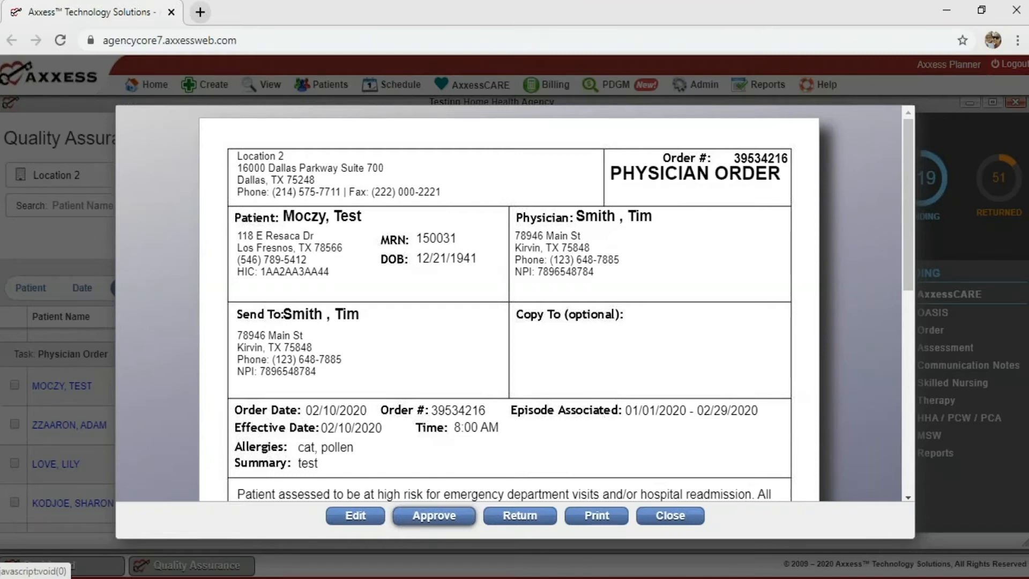
left_click(521, 517)
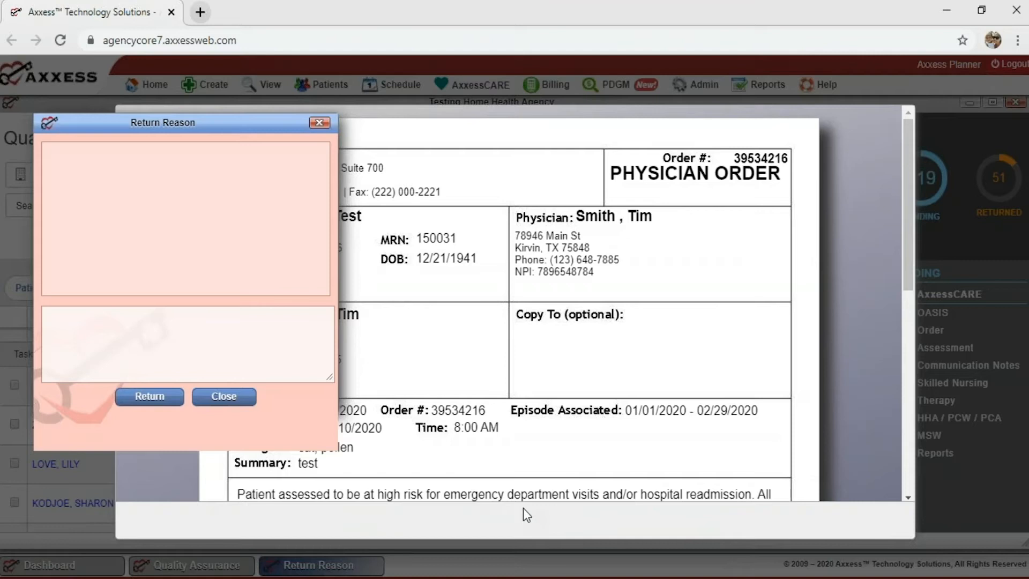
left_click(205, 310)
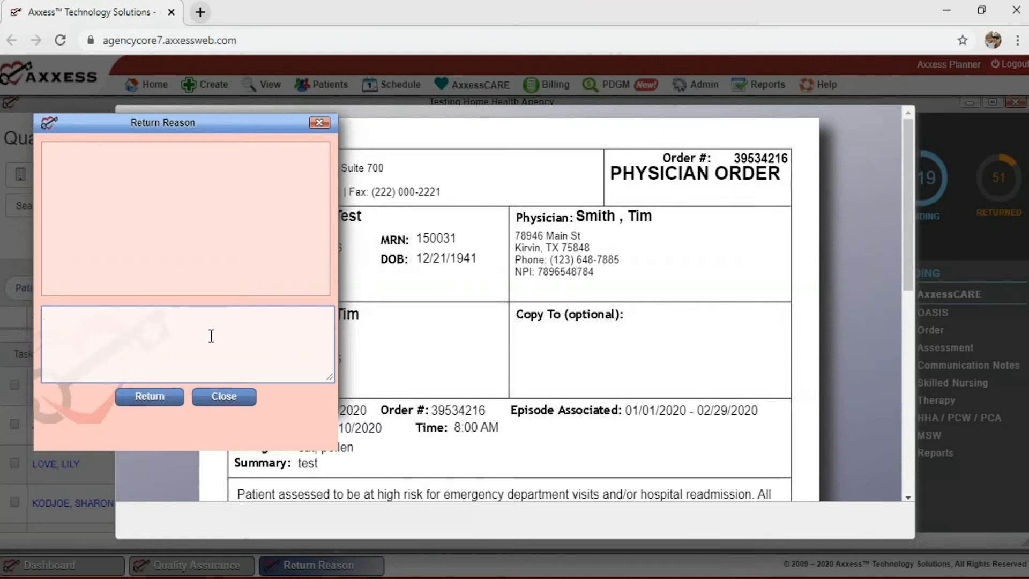
Close the Return Reason dialog and the Physician Order preview without returning the order.
left_click(224, 396)
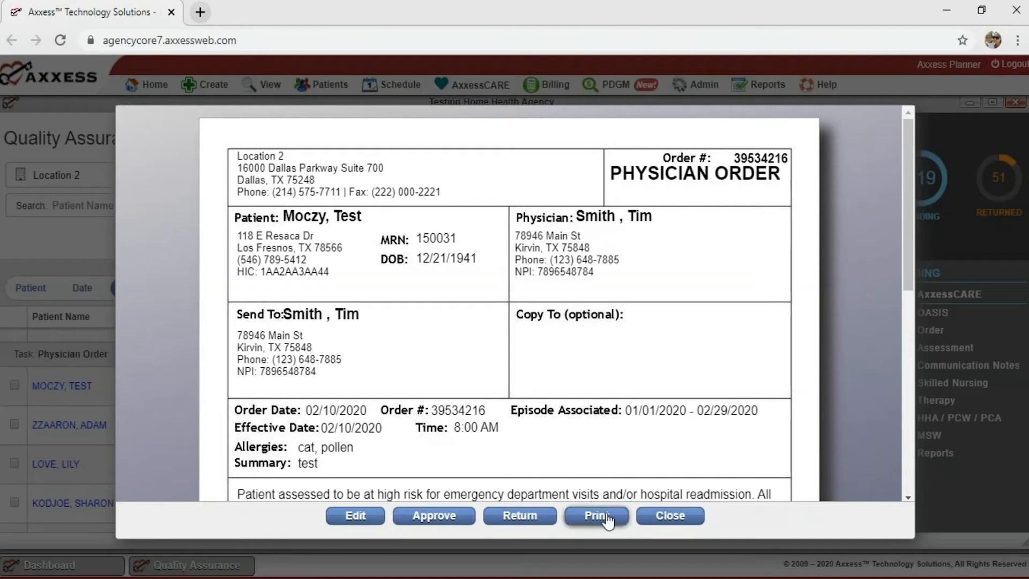
left_click(665, 517)
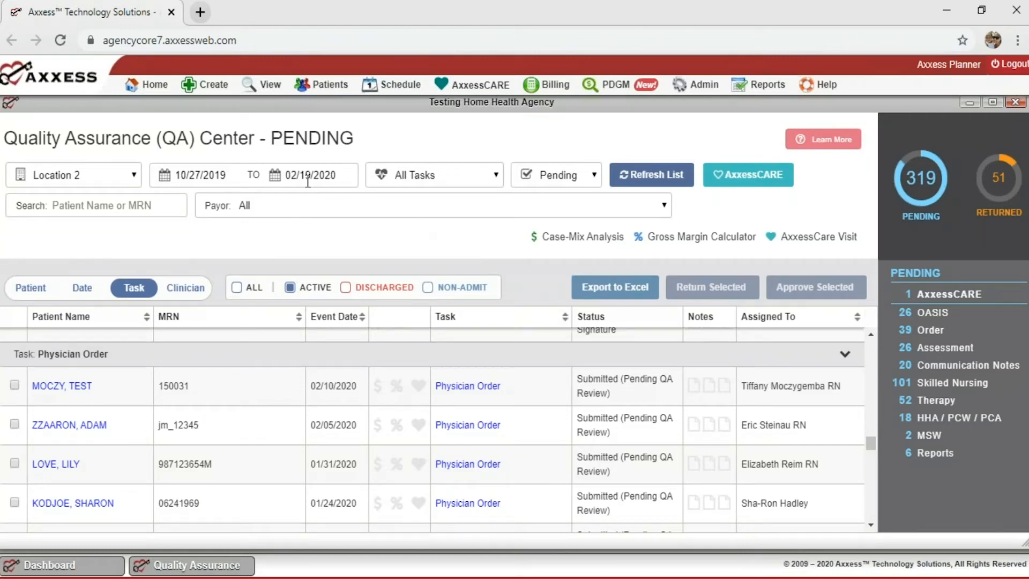
mouse_move(149, 89)
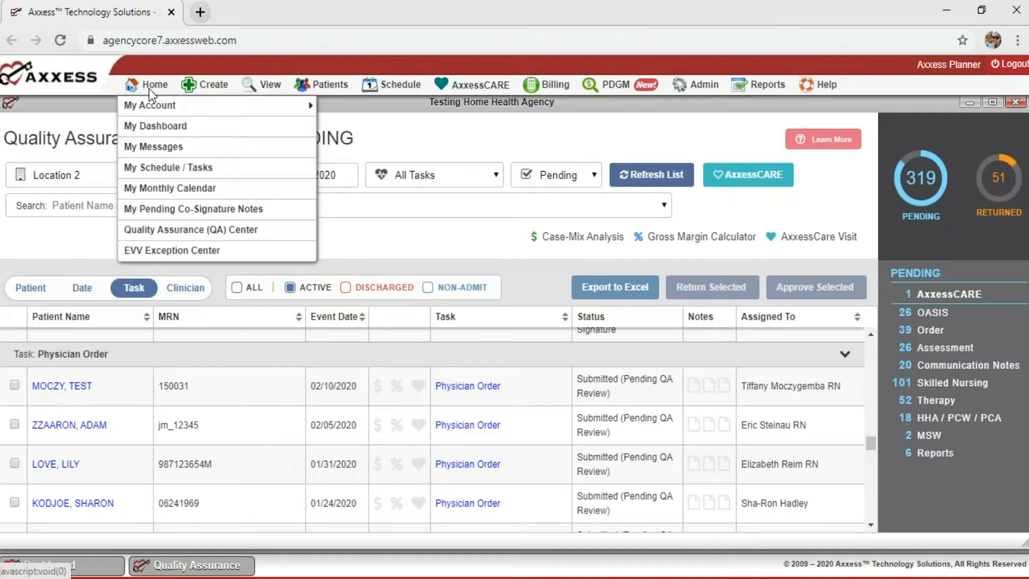
Close the Quality Assurance Center and bring up the View > Orders Management submenu.
left_click(146, 229)
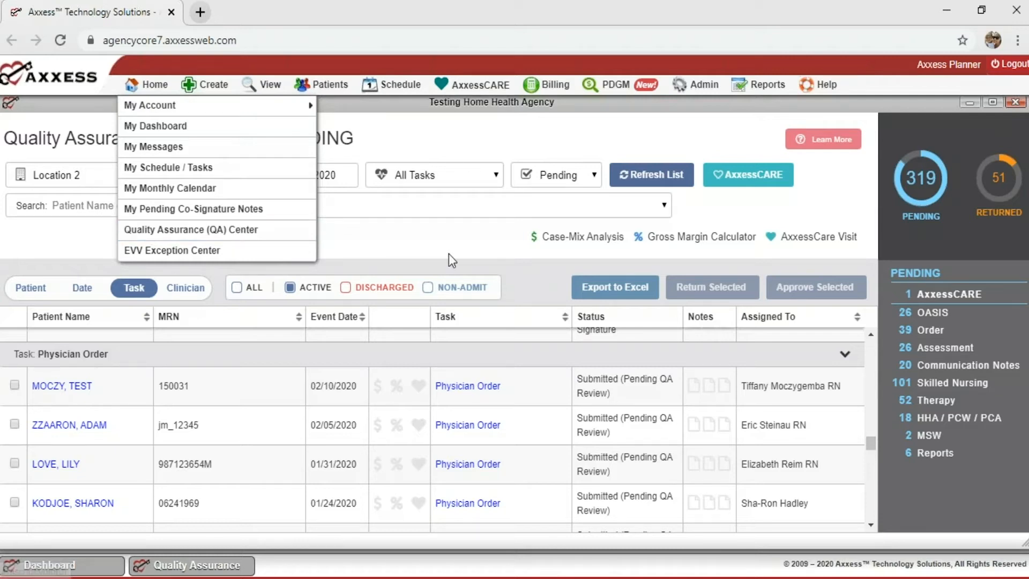
left_click(1015, 103)
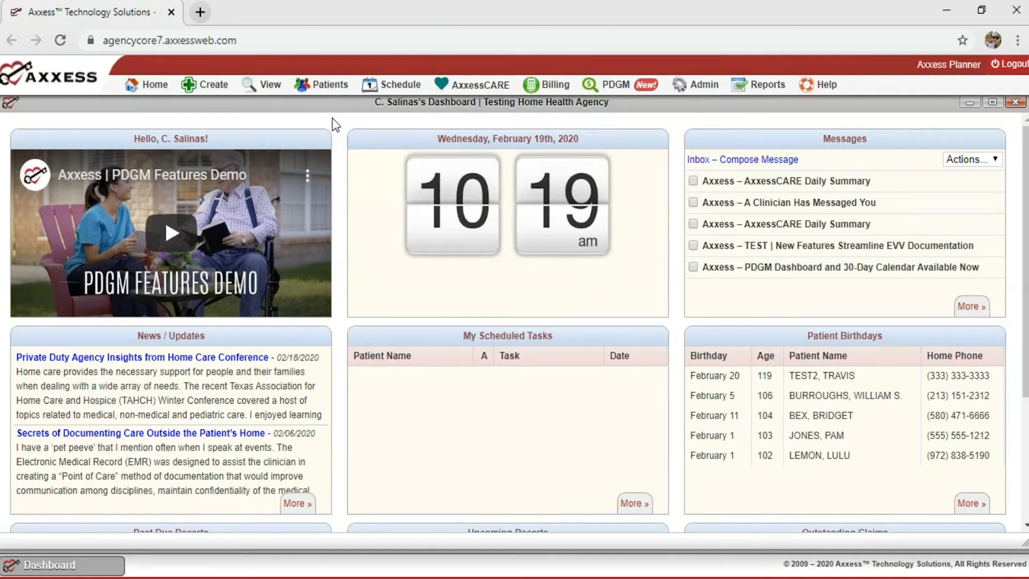
mouse_move(195, 94)
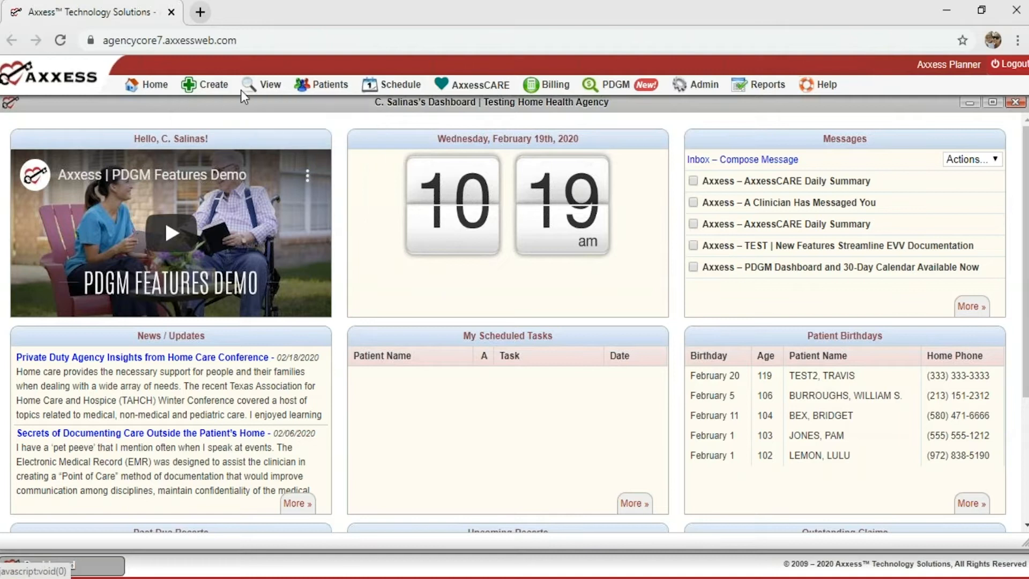
mouse_move(255, 89)
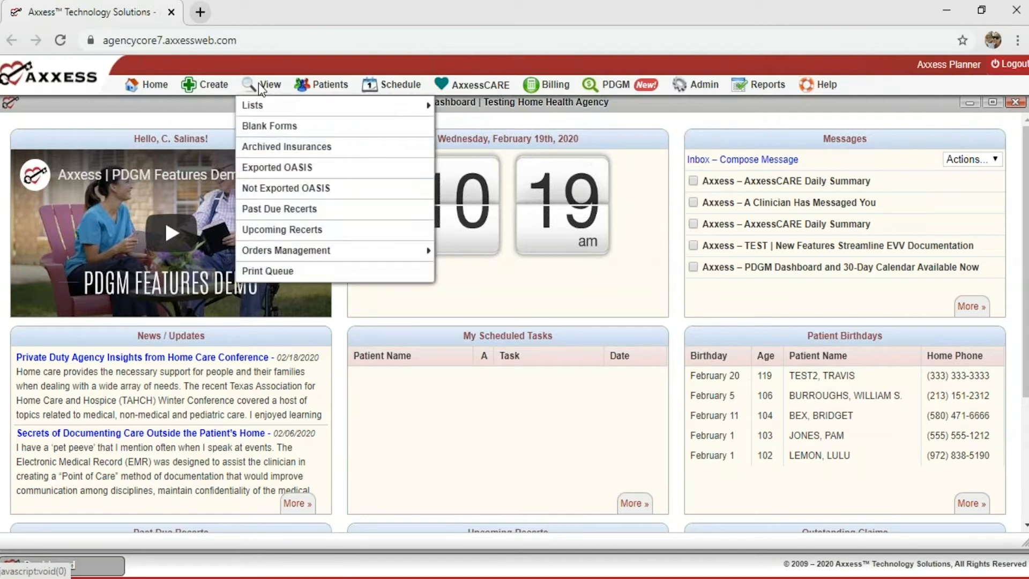
mouse_move(276, 251)
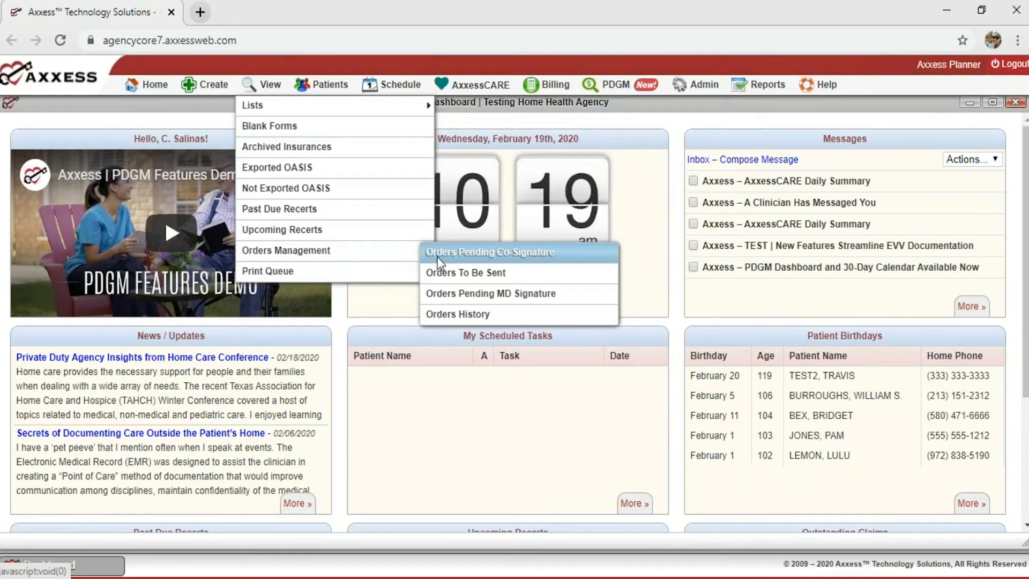
Open Orders Pending RN Co-Signature, leaving the Branch filter on All.
left_click(462, 252)
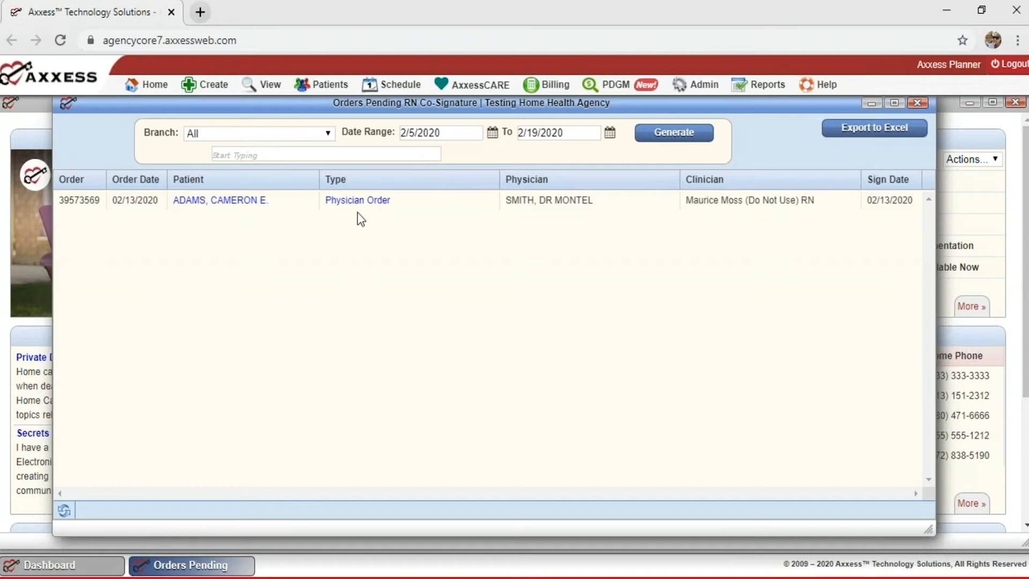
left_click(259, 140)
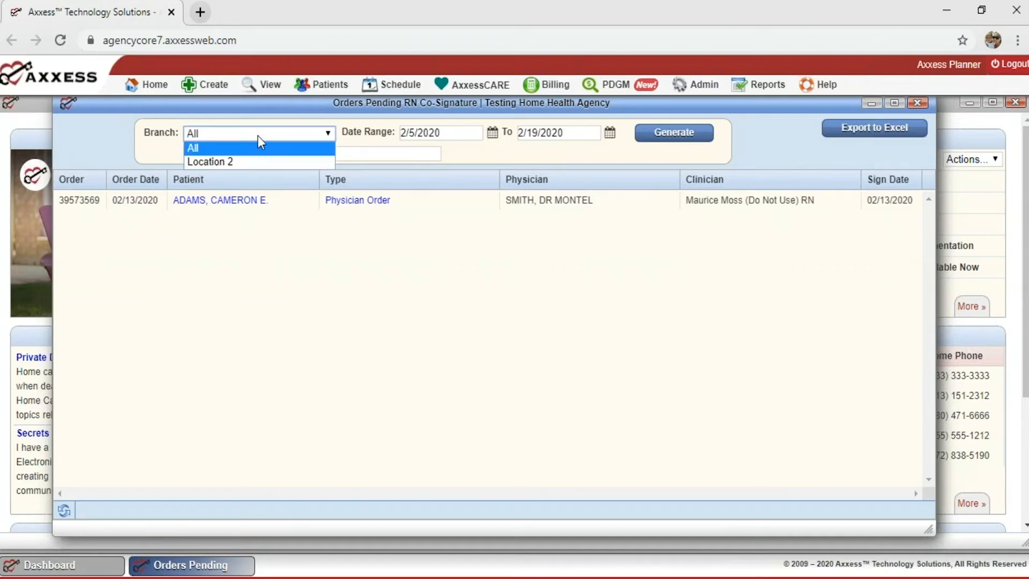
left_click(259, 138)
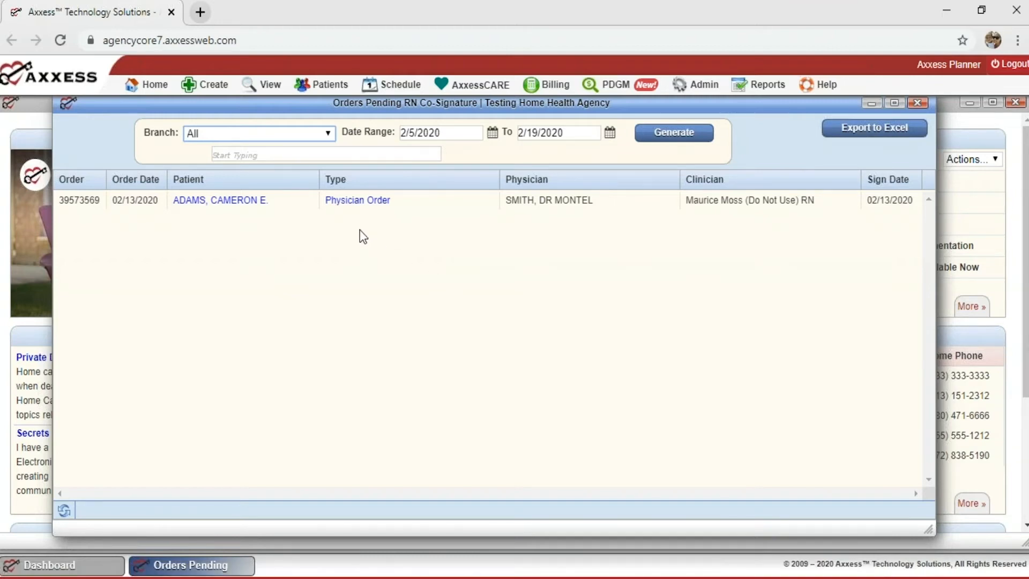
left_click(352, 203)
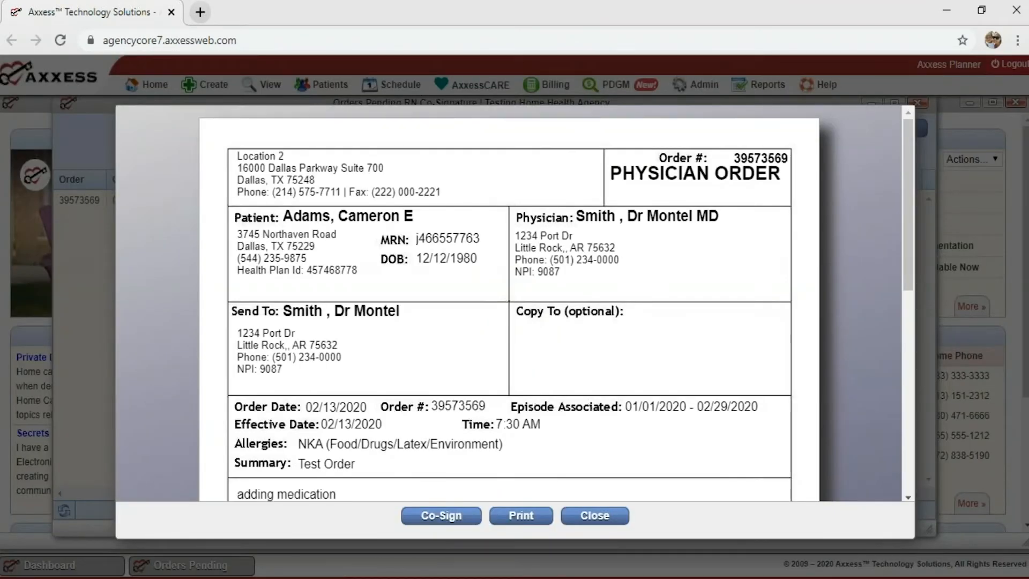
scroll(352, 211, "down", 2)
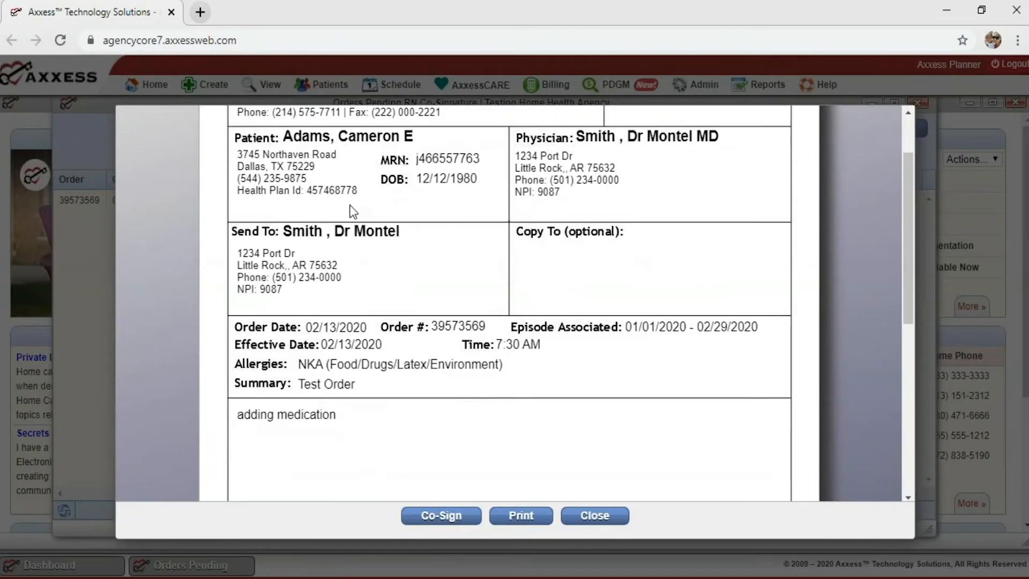
scroll(352, 211, "down", 2)
scroll(353, 210, "down", 6)
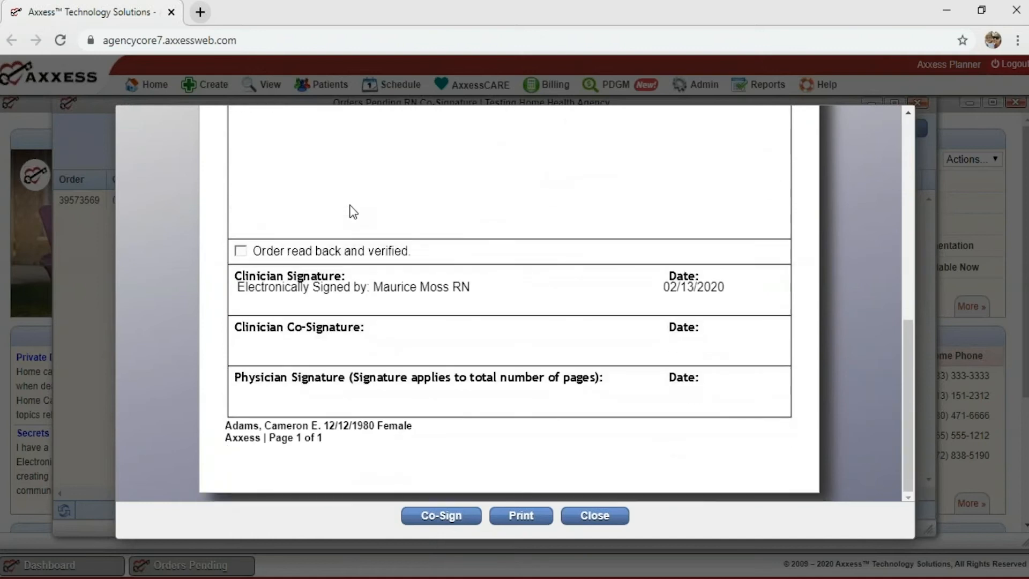
scroll(352, 211, "up", 10)
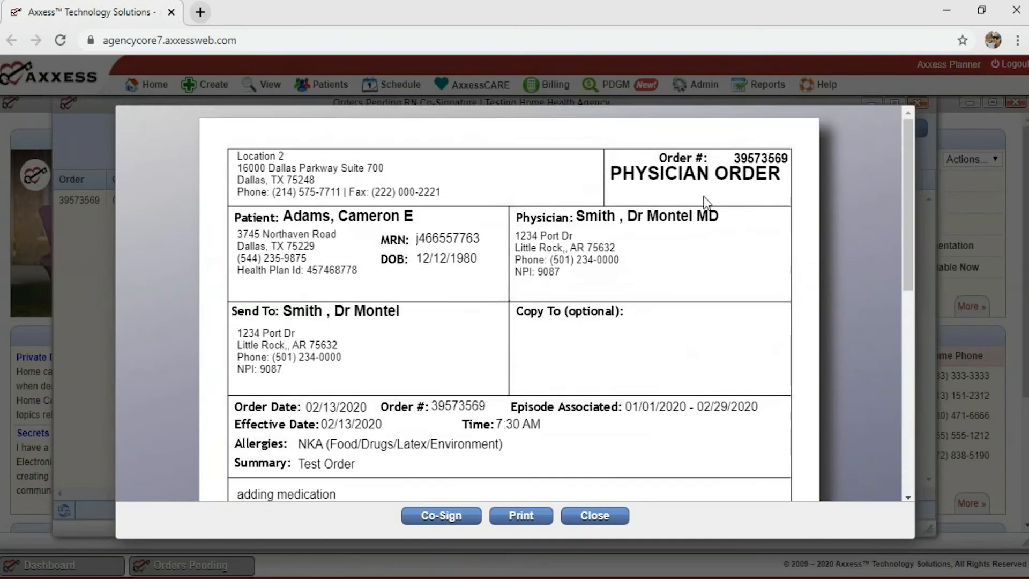
left_click(430, 519)
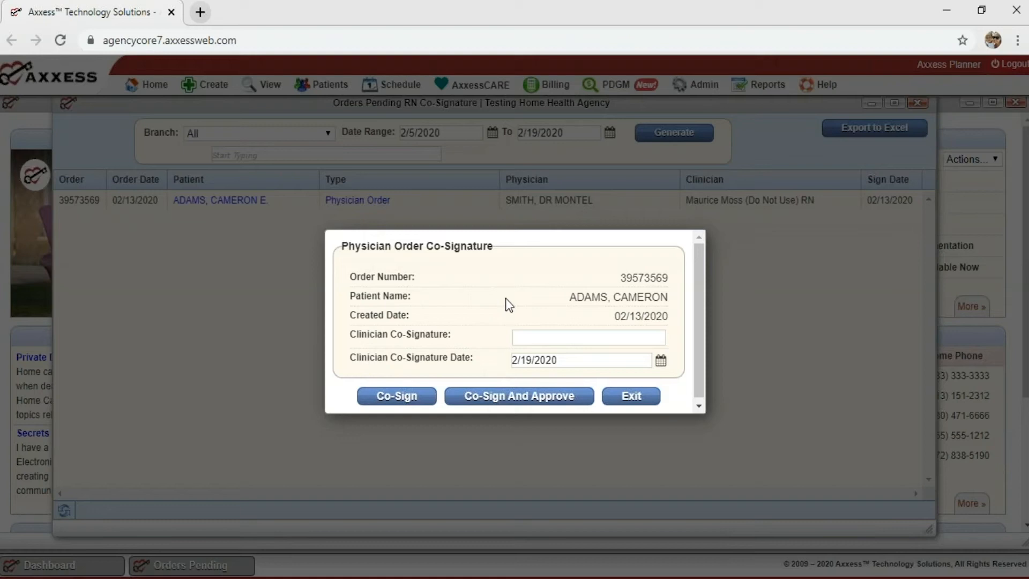
left_click(622, 399)
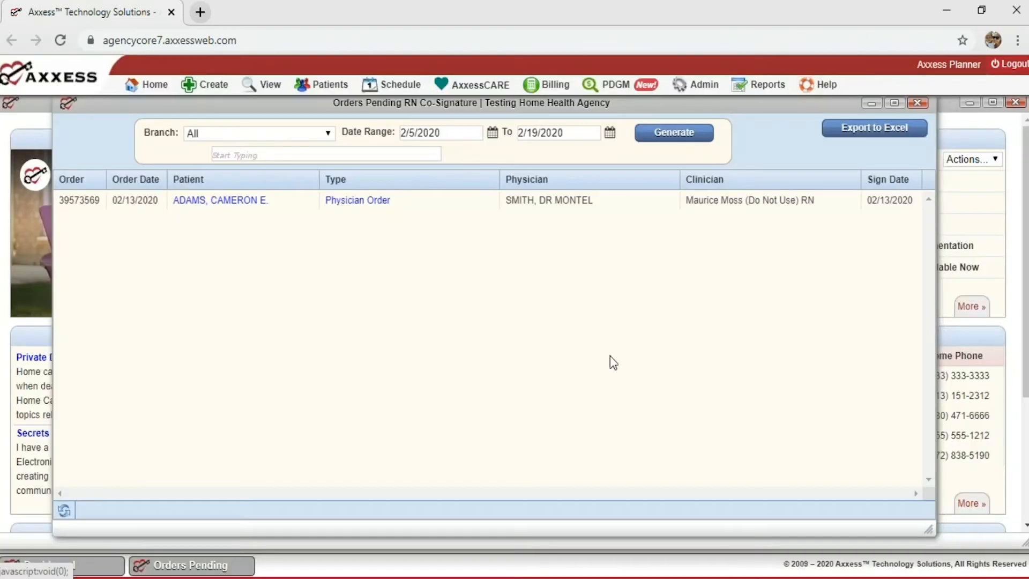
left_click(359, 206)
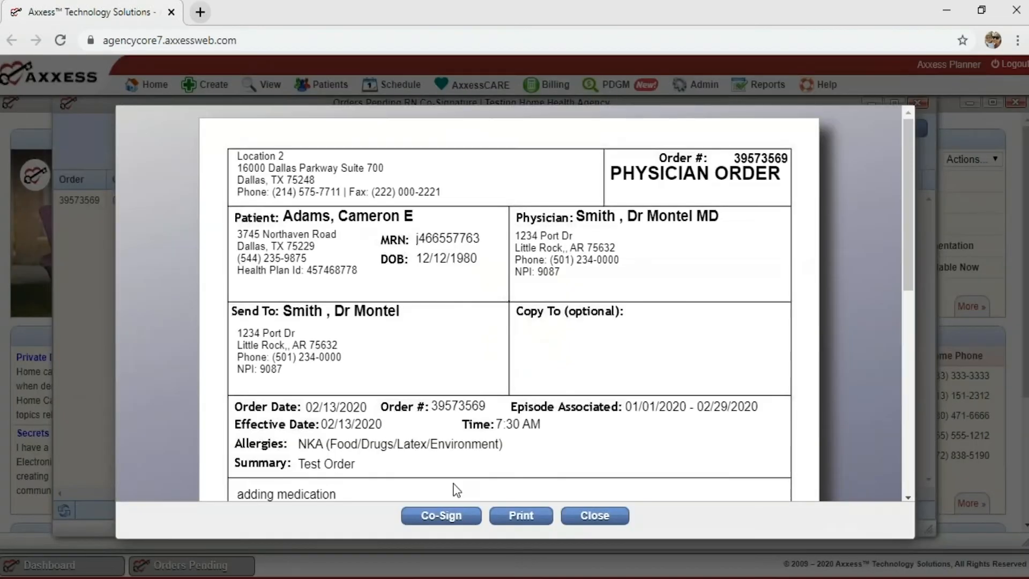
left_click(435, 515)
left_click(545, 337)
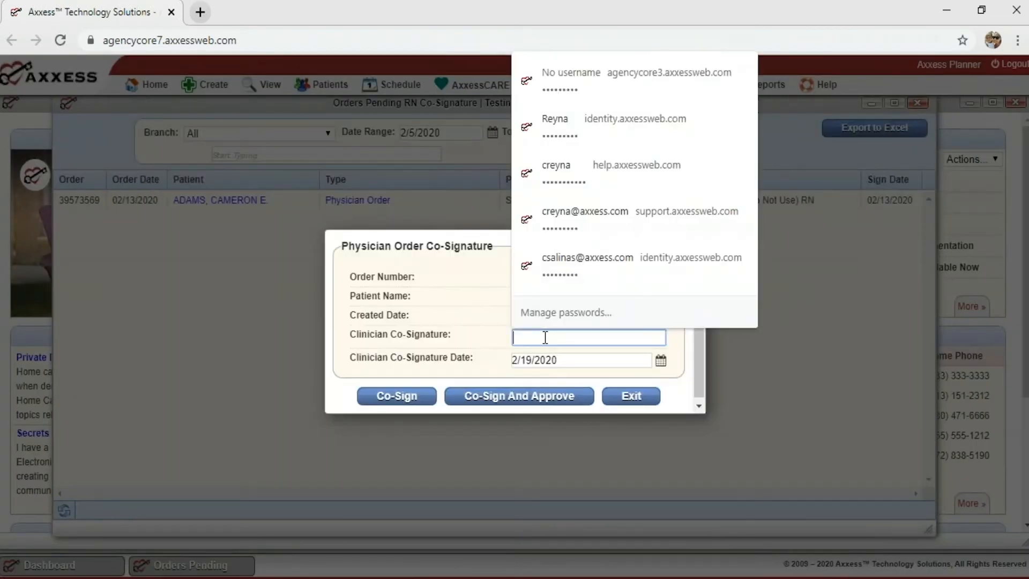
type("••••••••")
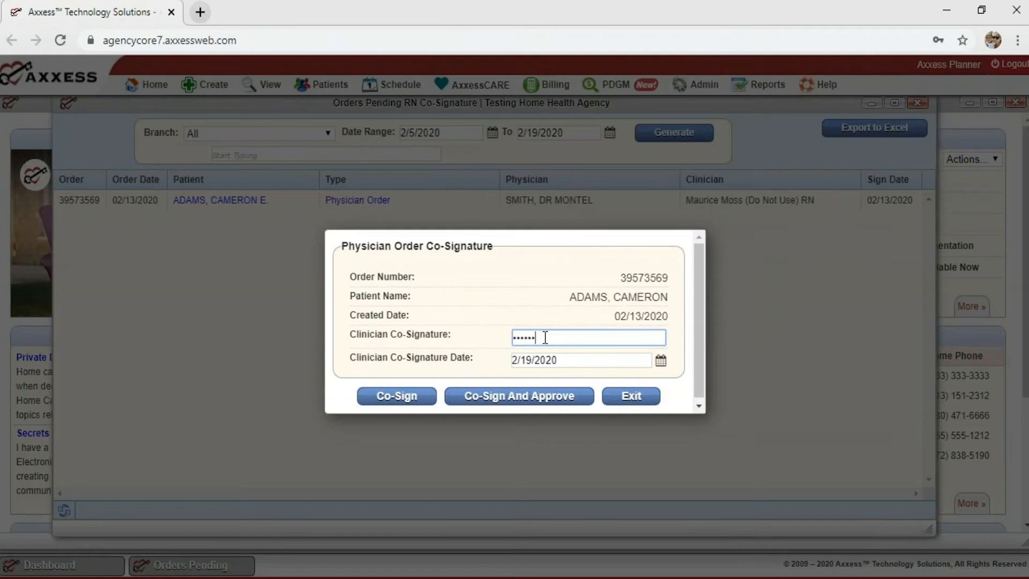
left_click(510, 399)
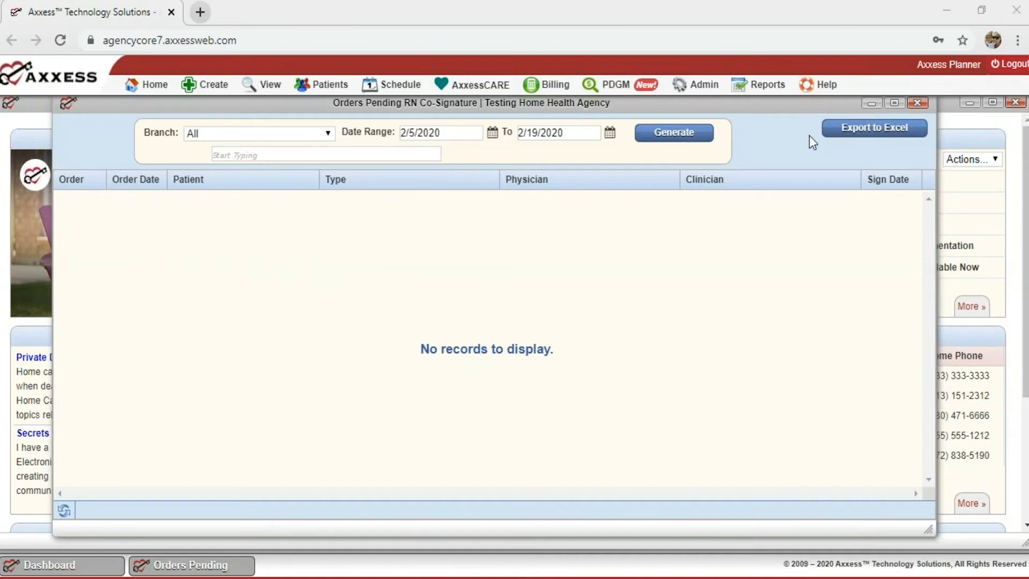
Close the empty Orders Pending RN Co-Signature window and open Orders To Be Sent maximized.
left_click(918, 102)
mouse_move(243, 84)
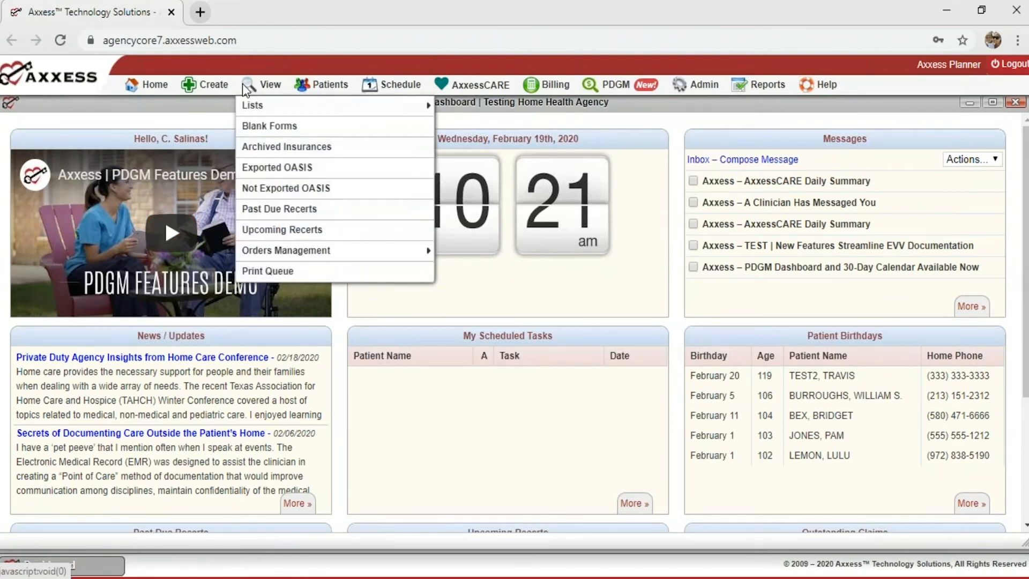
mouse_move(275, 249)
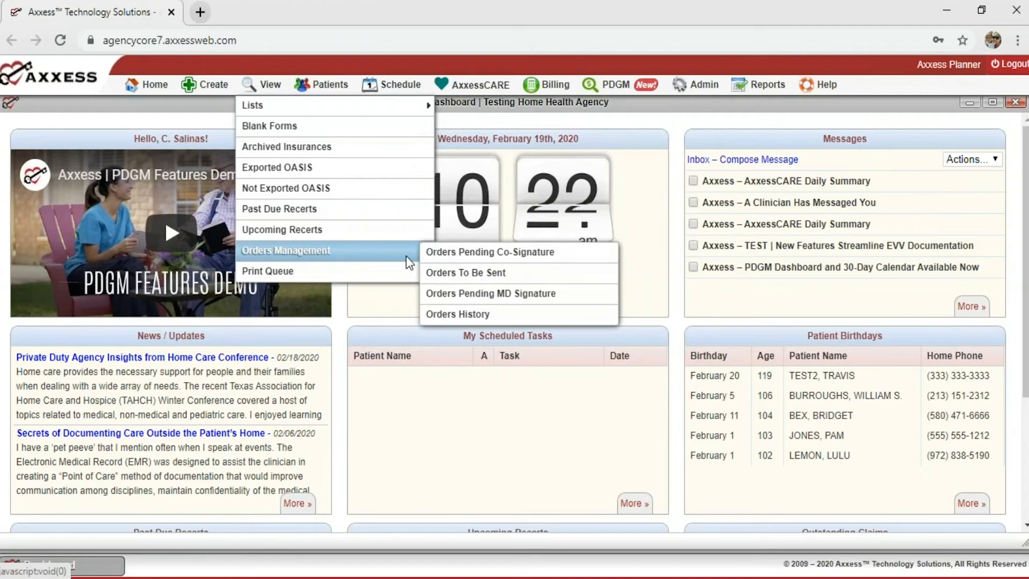
left_click(470, 271)
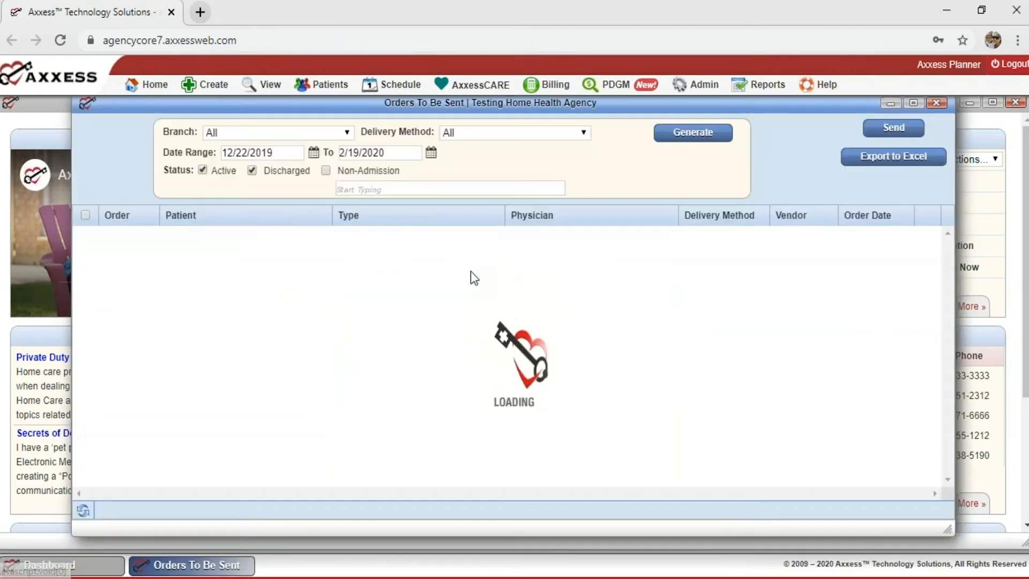
left_click(914, 104)
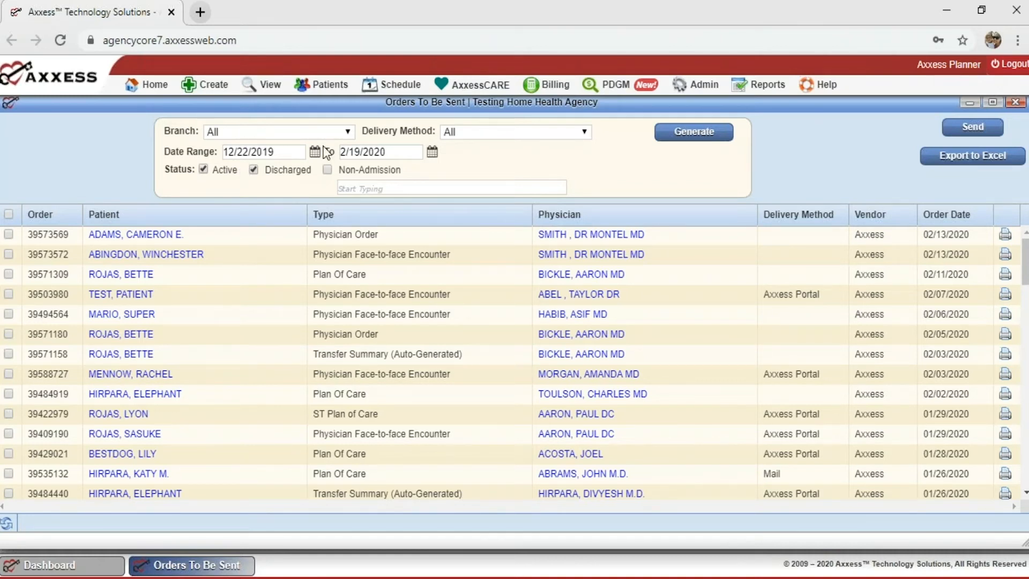
left_click(470, 134)
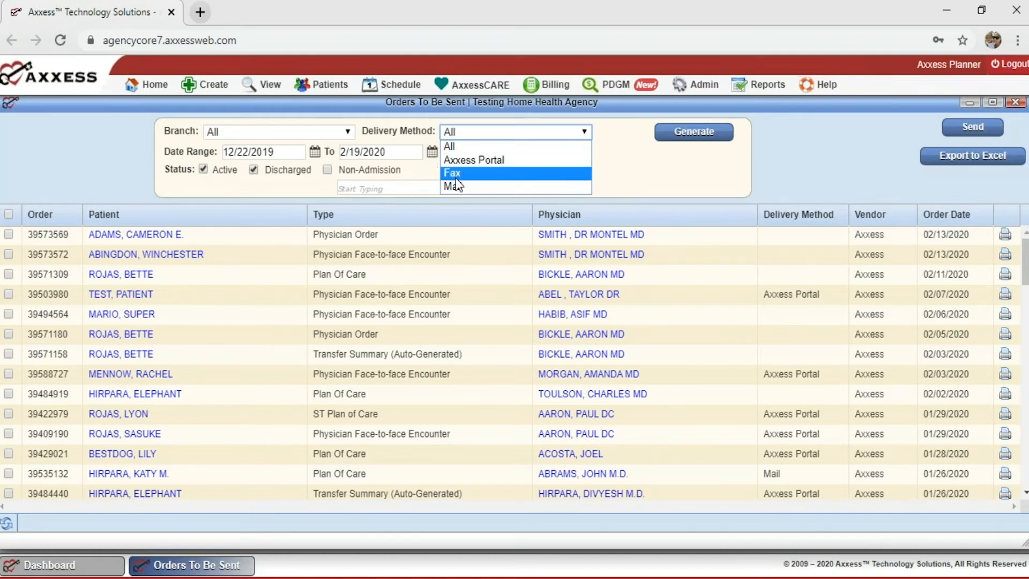
left_click(631, 166)
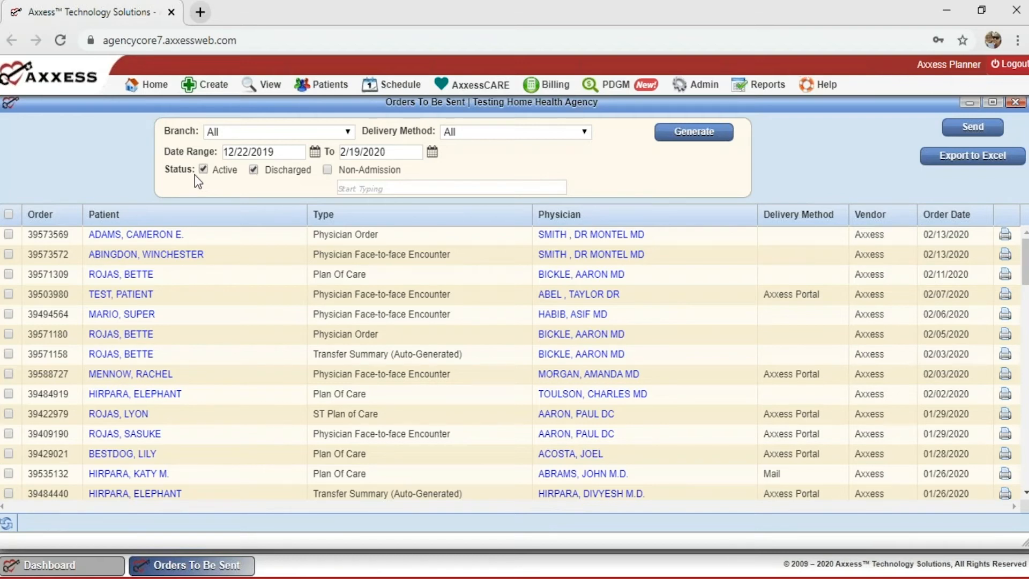
left_click(9, 235)
left_click(8, 295)
left_click(955, 129)
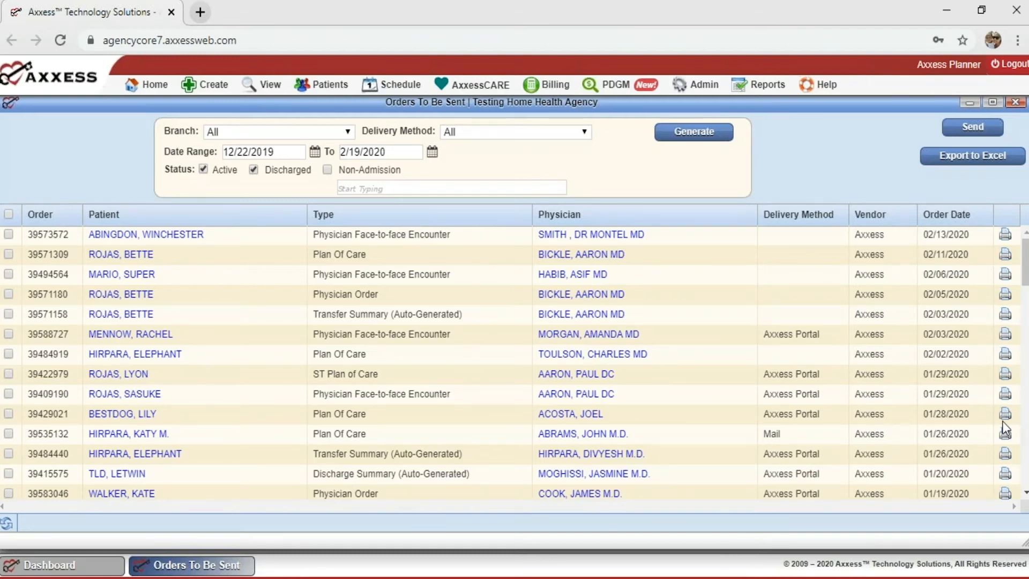
Open the Orders Pending MD Signature list full-page, showing 11 orders.
mouse_move(260, 87)
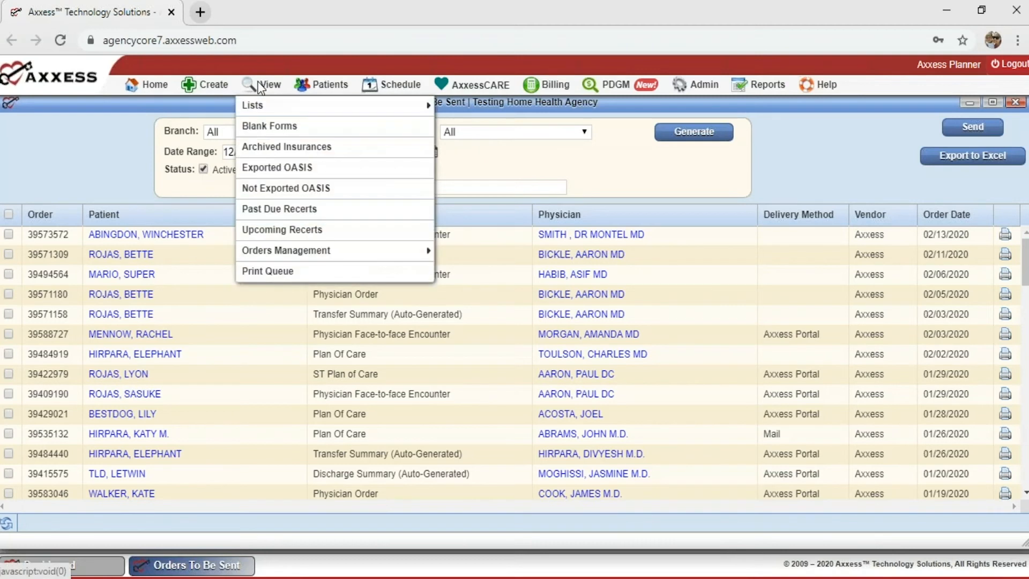
mouse_move(261, 251)
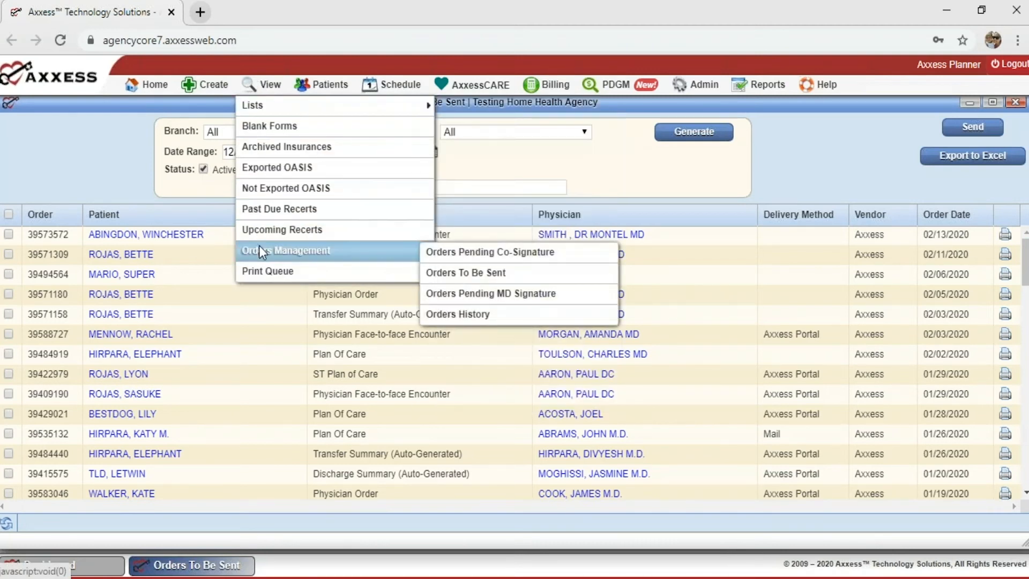
left_click(536, 293)
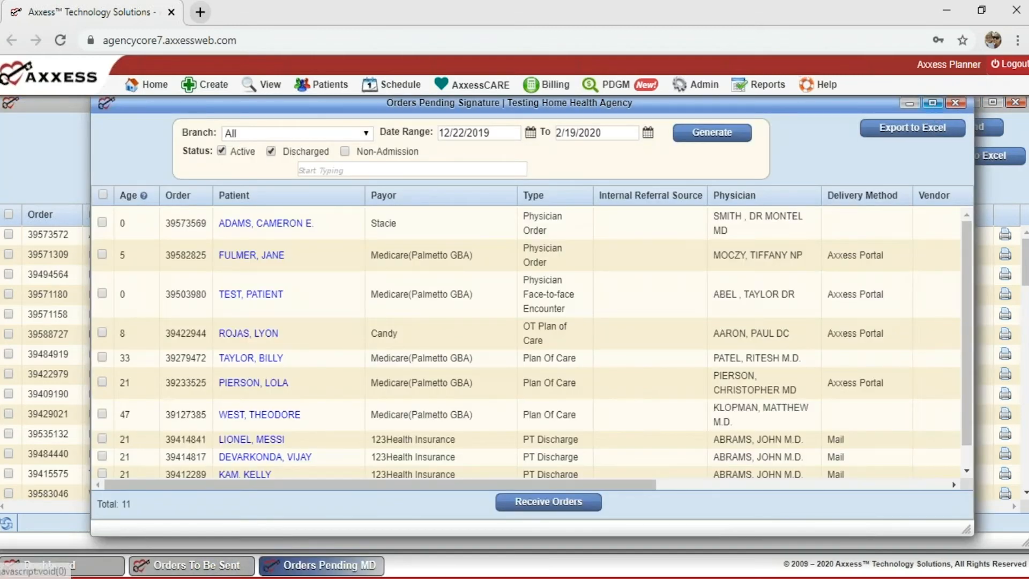
left_click(933, 103)
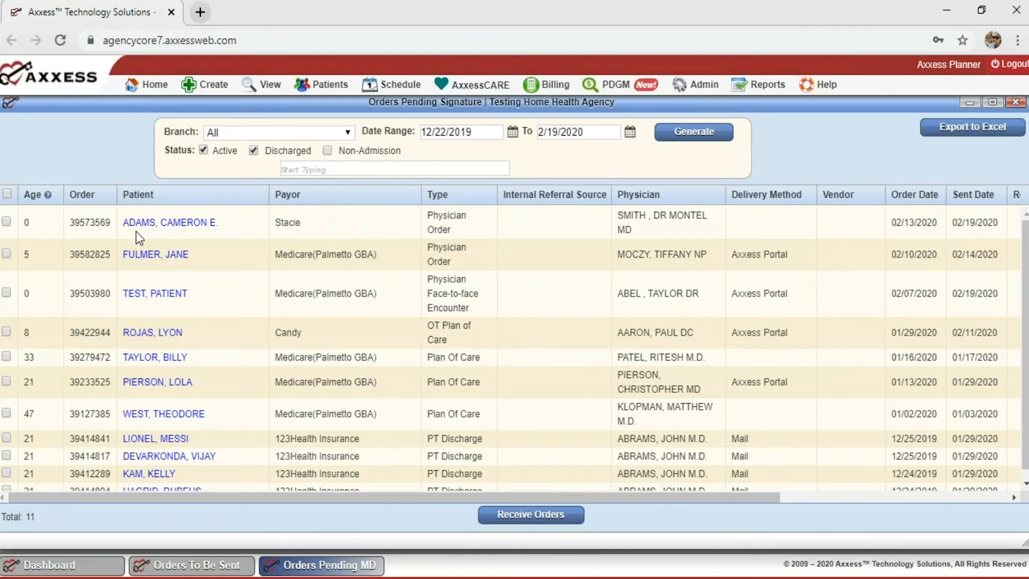
left_click(7, 222)
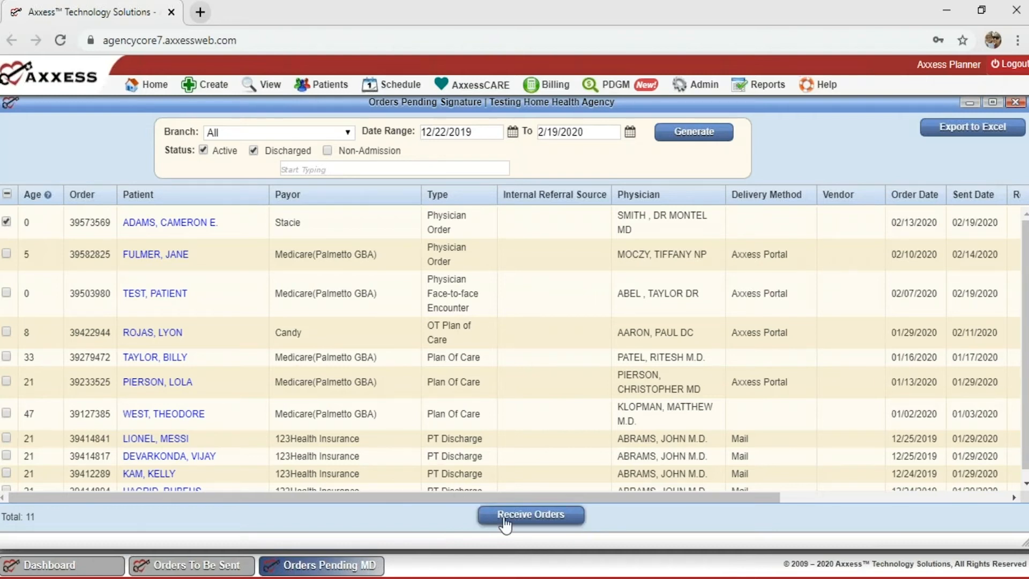
left_click(539, 516)
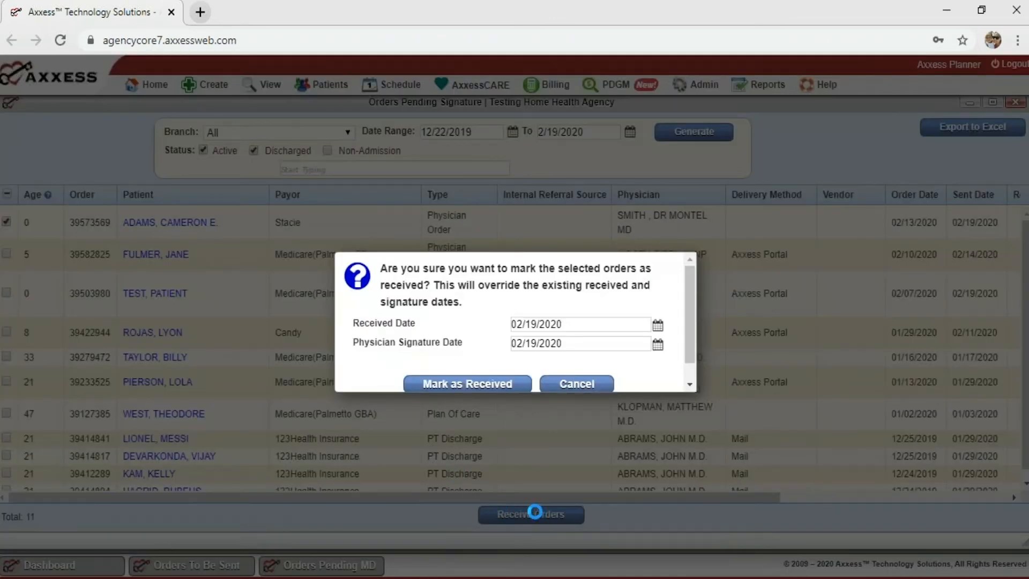
scroll(407, 327, "down", 1)
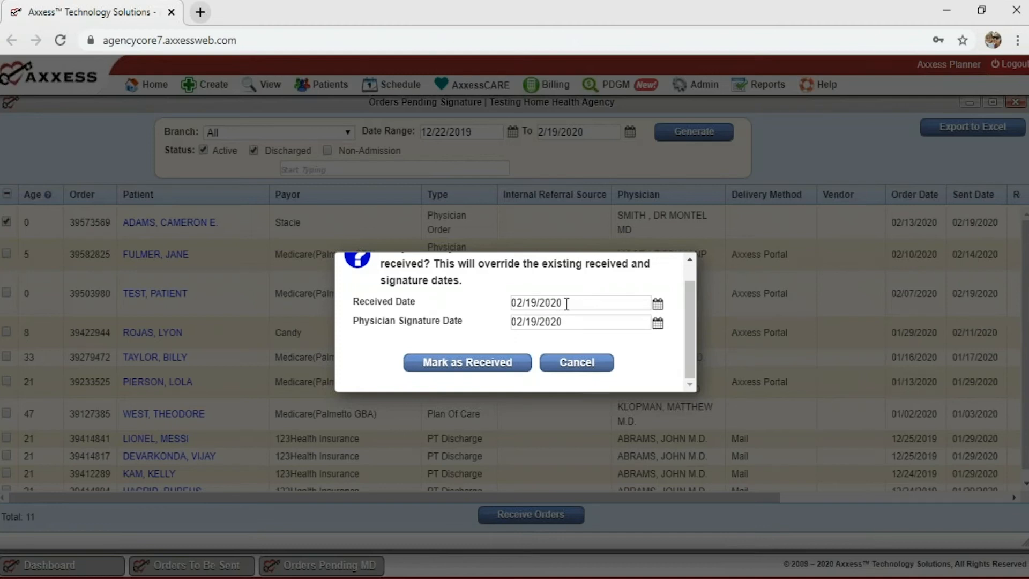
left_click(552, 322)
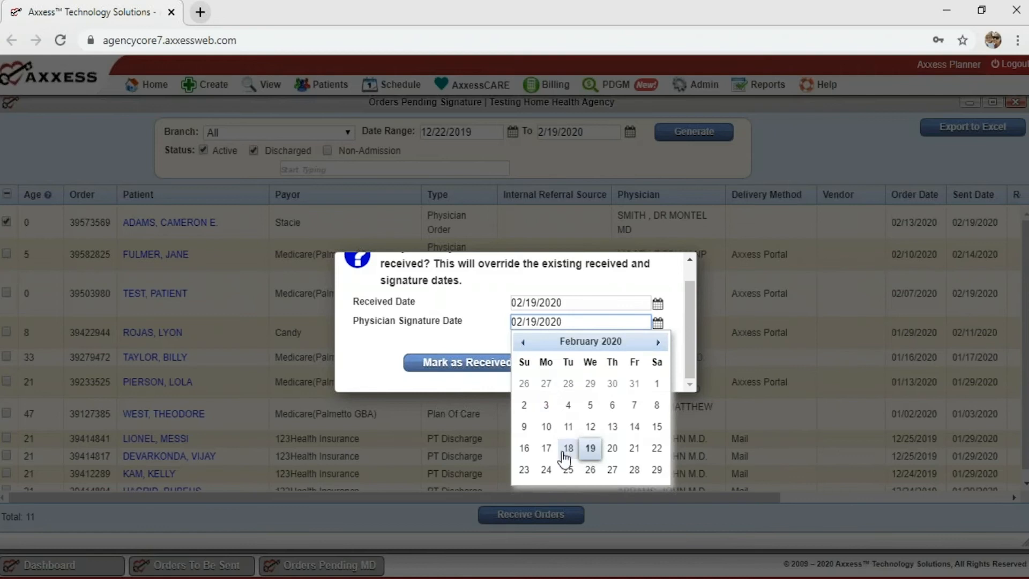
left_click(546, 448)
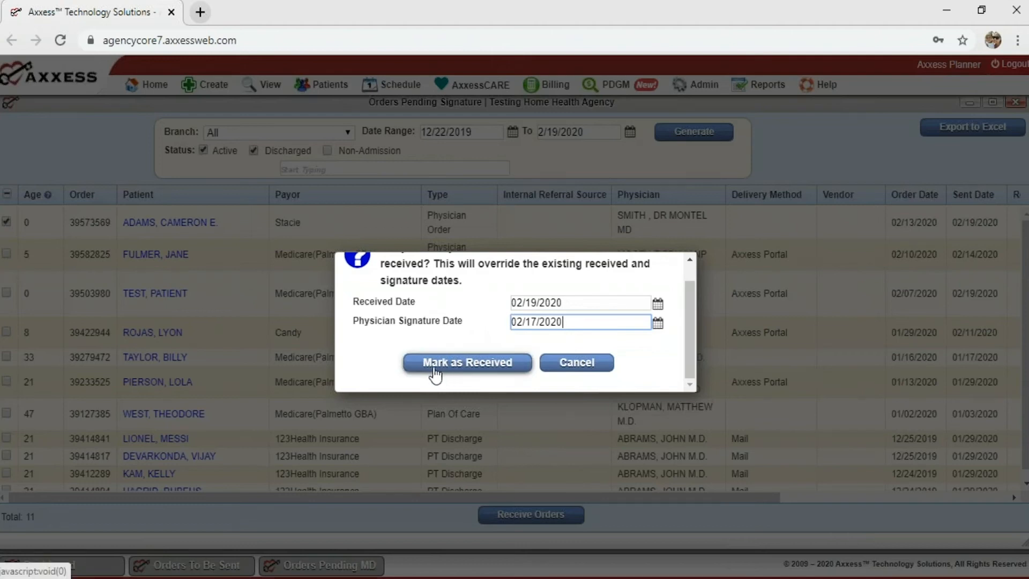
left_click(469, 365)
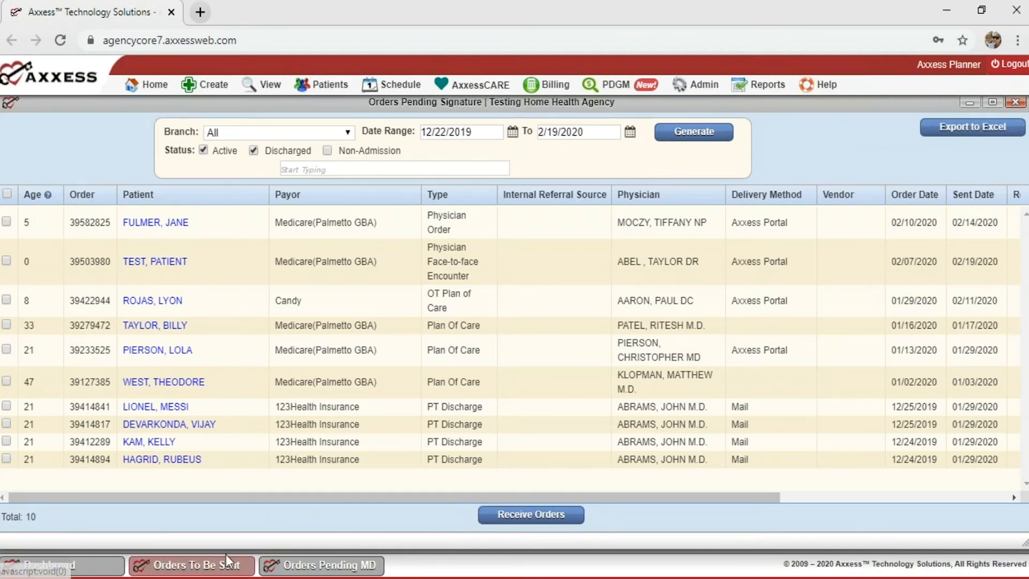
left_click(204, 502)
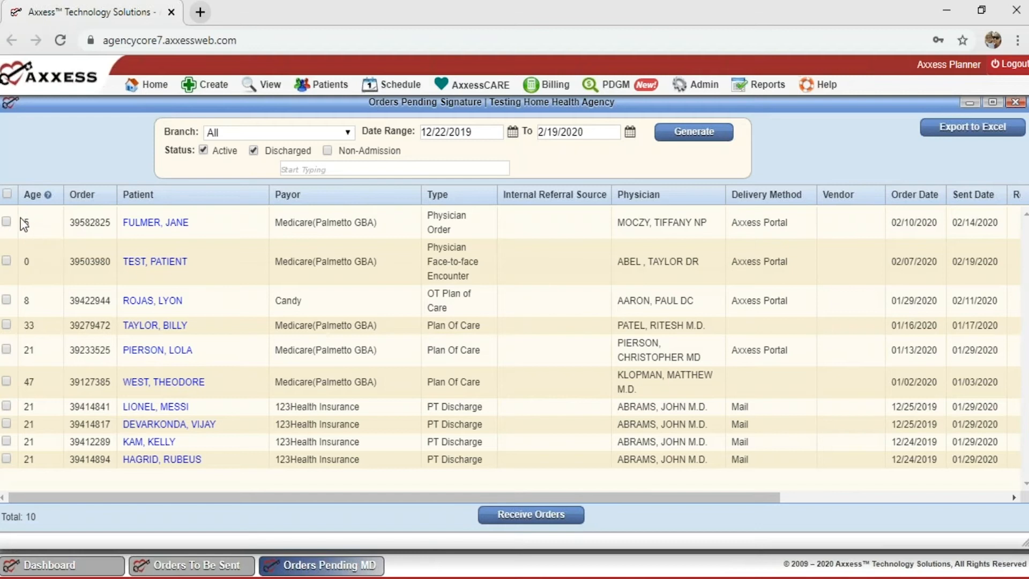
left_click_drag(73, 498, 353, 512)
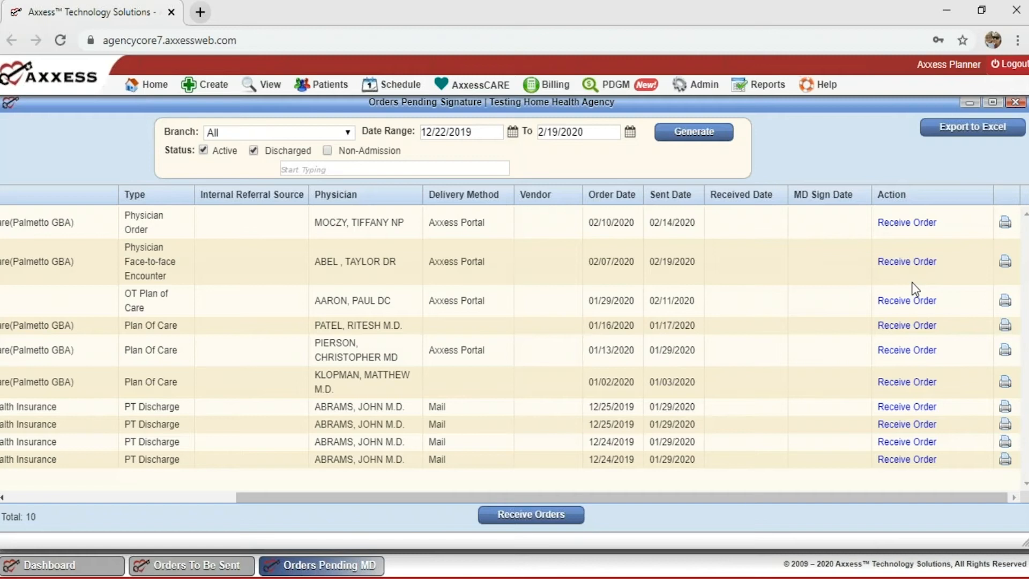
left_click(905, 223)
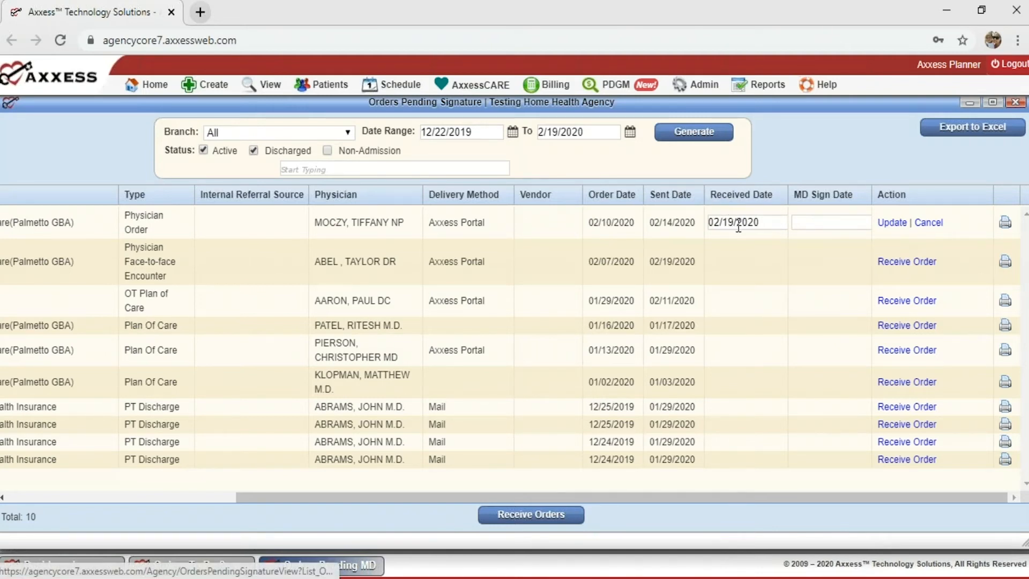
left_click(827, 222)
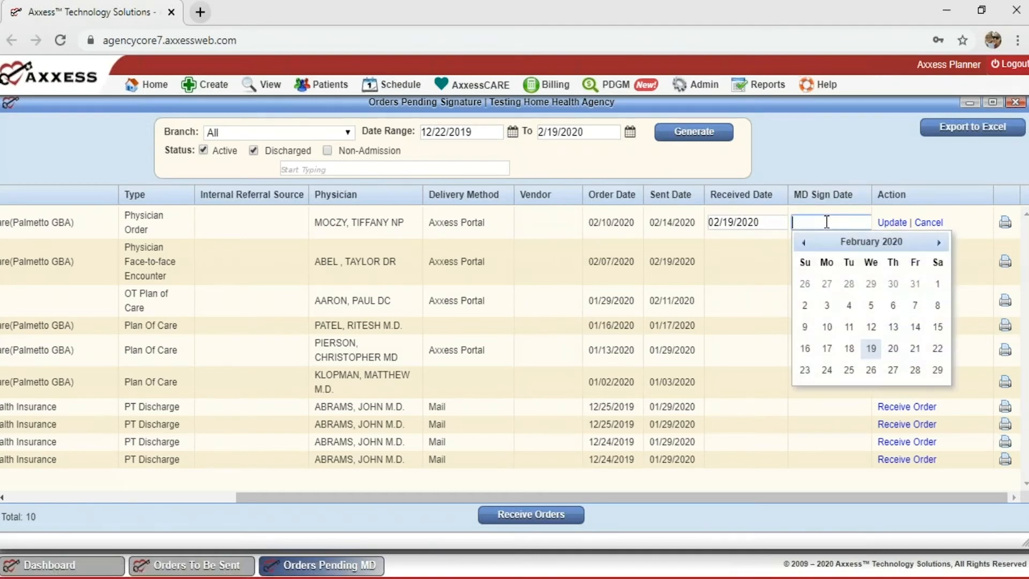
left_click(828, 349)
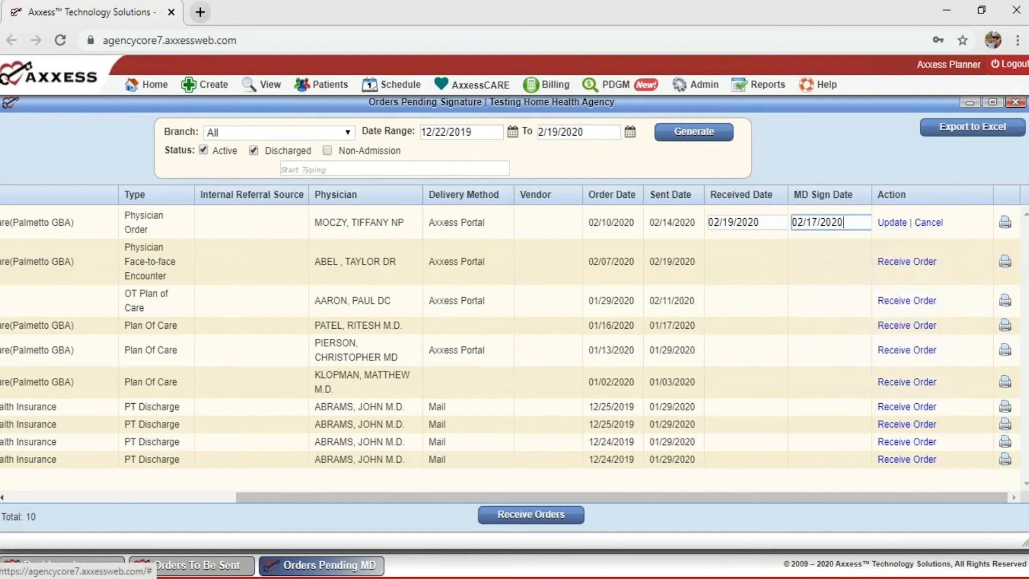
left_click(890, 224)
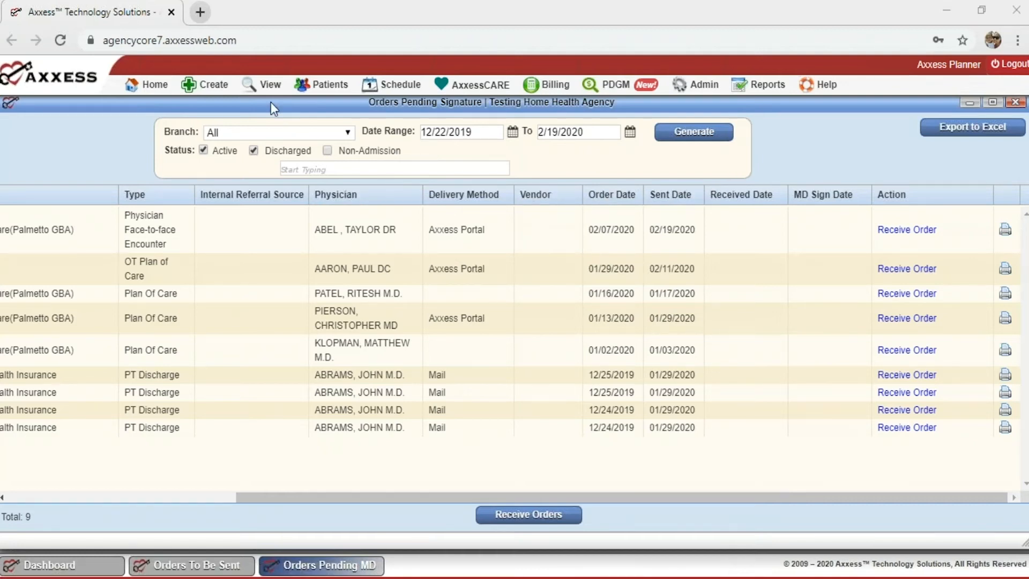
mouse_move(259, 87)
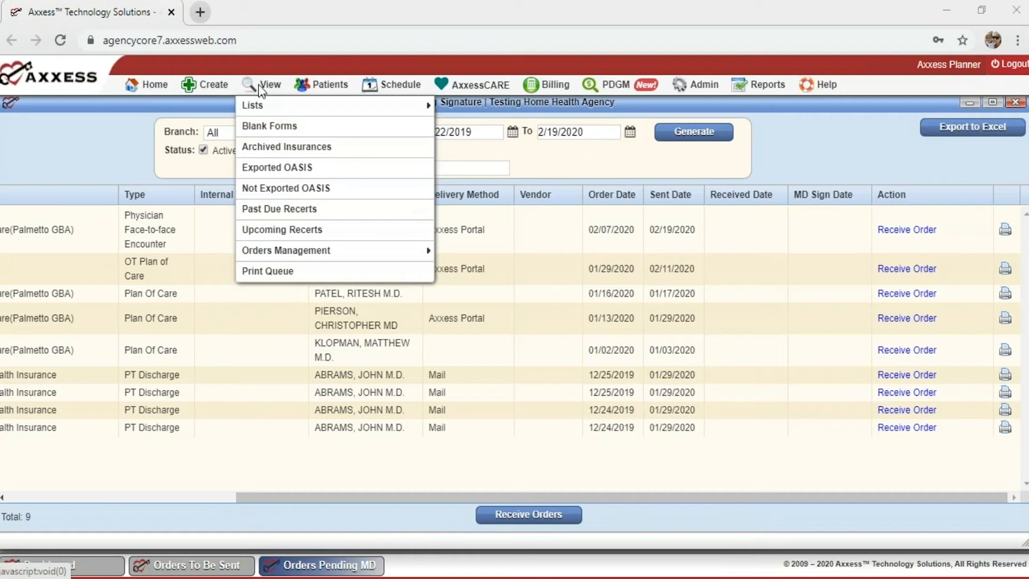
Open Orders History maximized and scroll through its sent, received and MD sign dates.
mouse_move(294, 253)
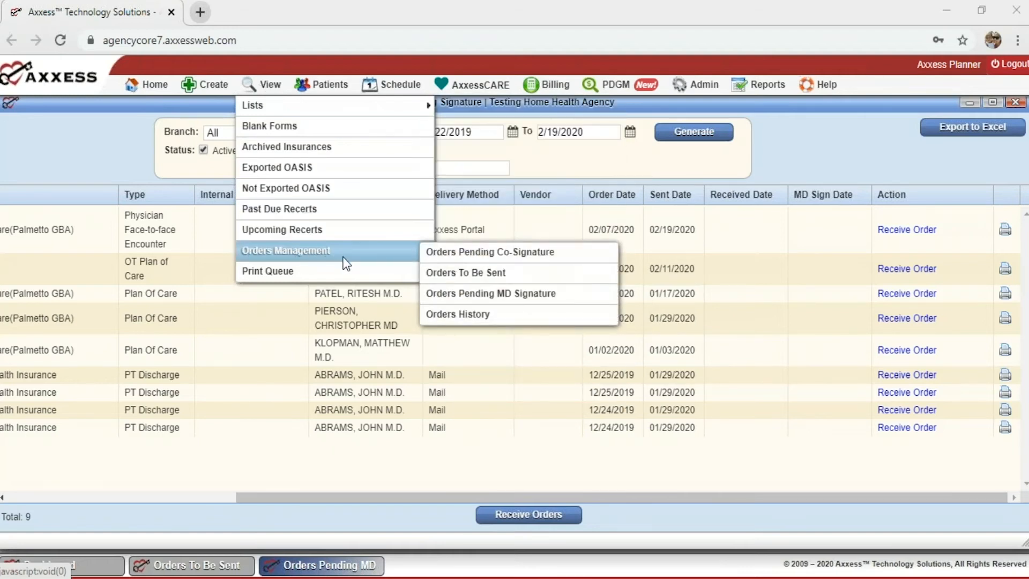
left_click(494, 317)
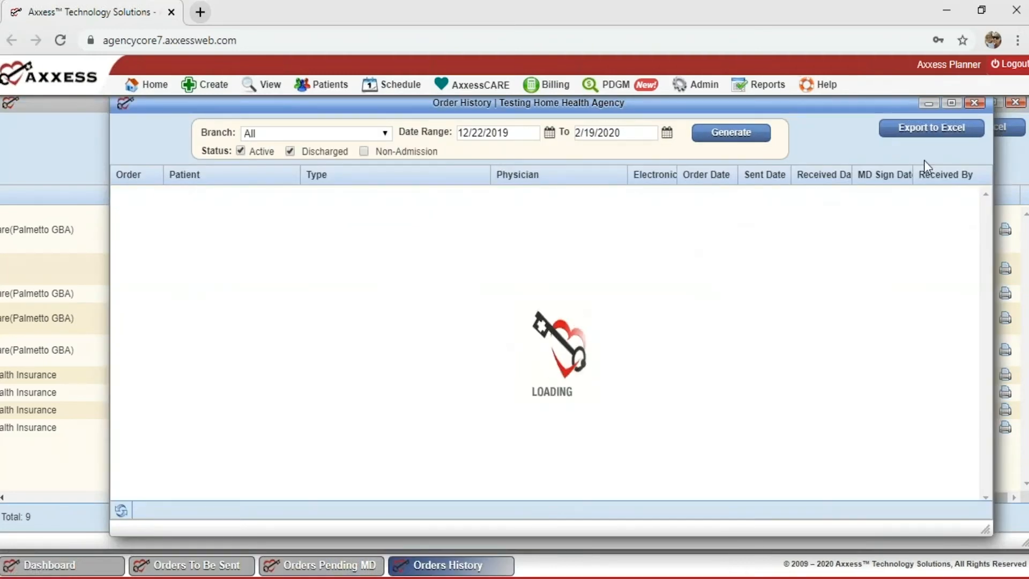
left_click(952, 104)
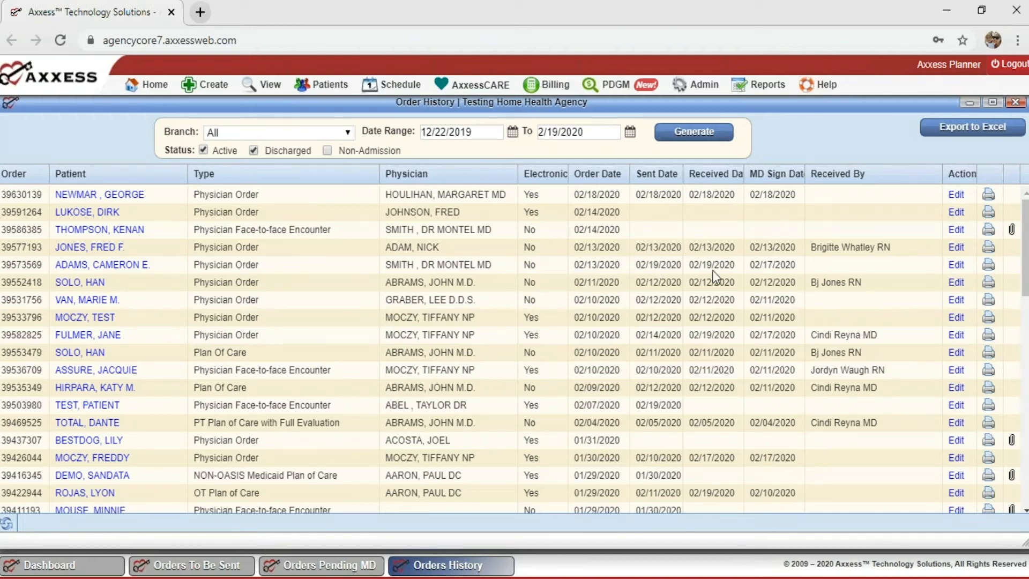
scroll(503, 315, "down", 6)
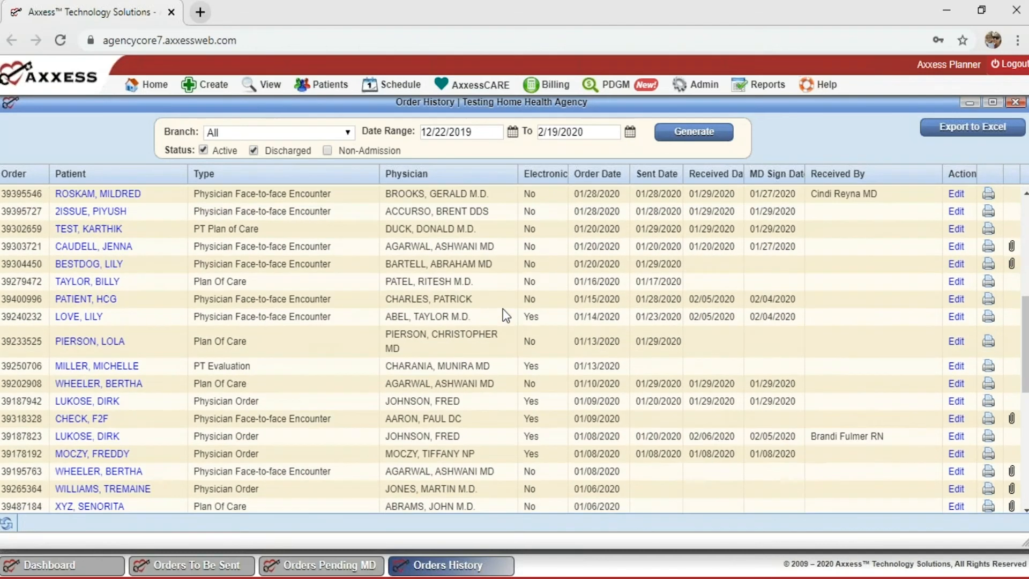
scroll(503, 315, "up", 8)
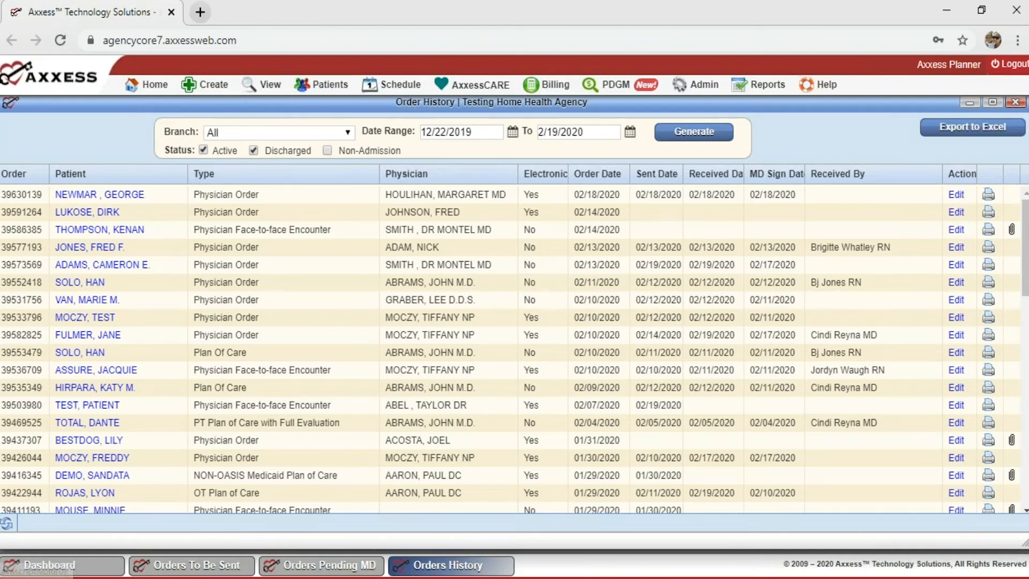
Give the 02/14/2020 physician order sent 01/27/2020, received 02/18/2020 and signature 02/17/2020 dates, then update.
left_click(956, 248)
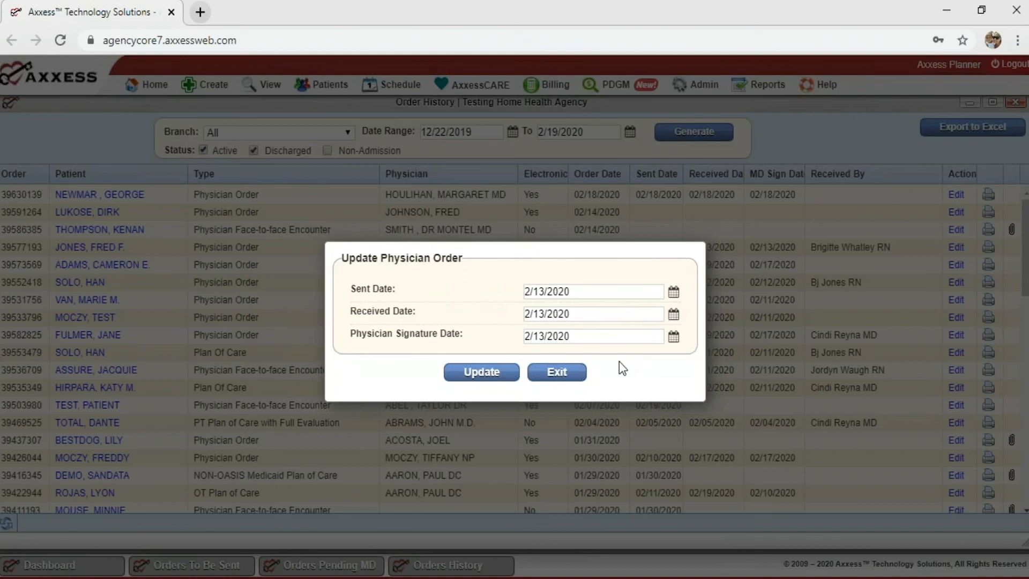
left_click(557, 372)
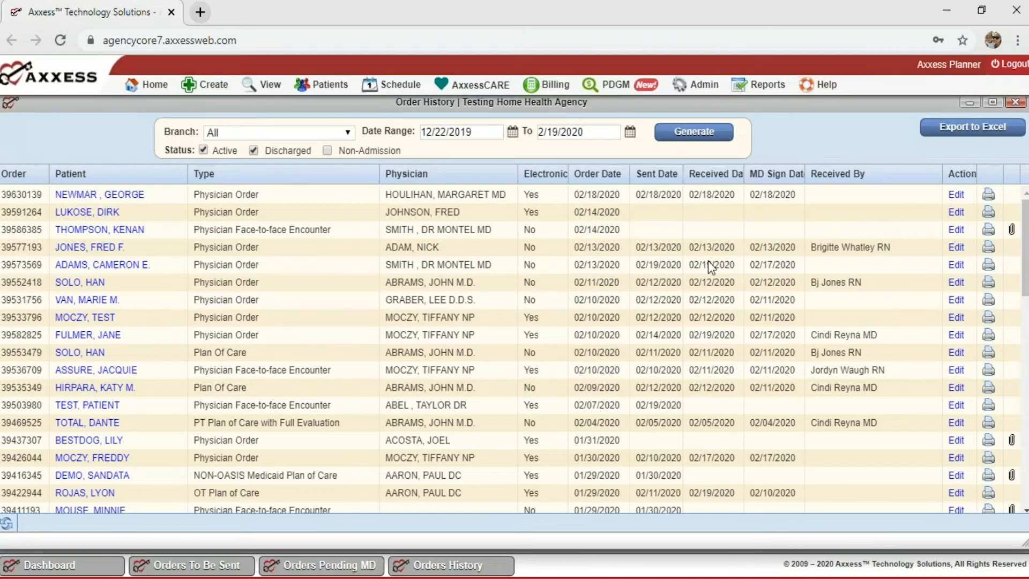
left_click(957, 214)
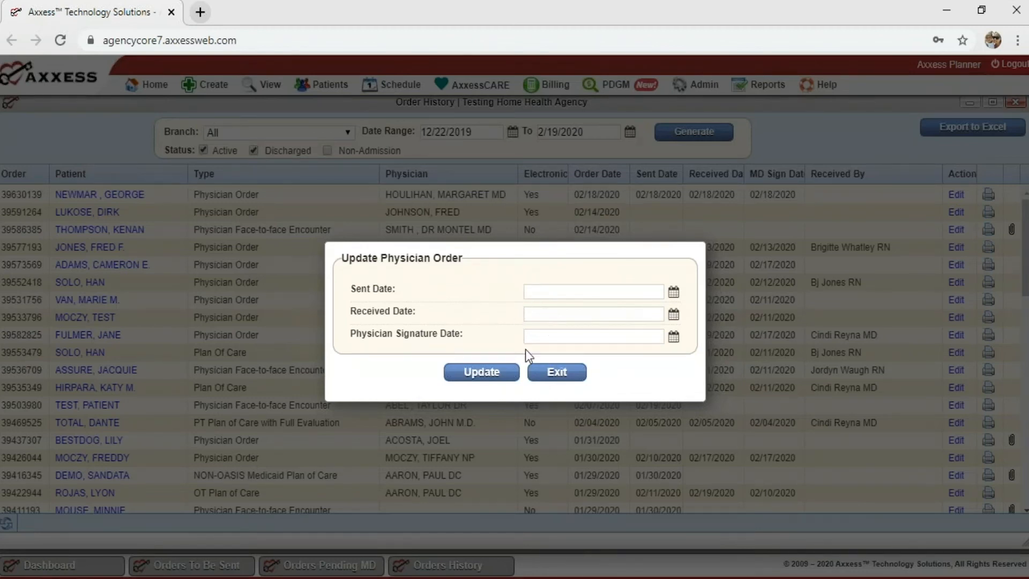
left_click(560, 293)
left_click(560, 354)
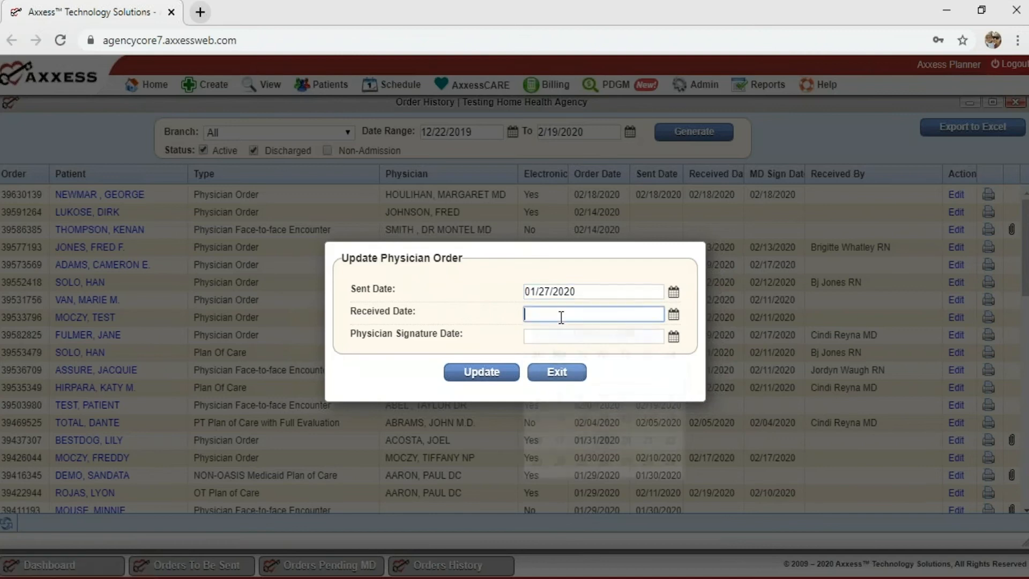
left_click(593, 315)
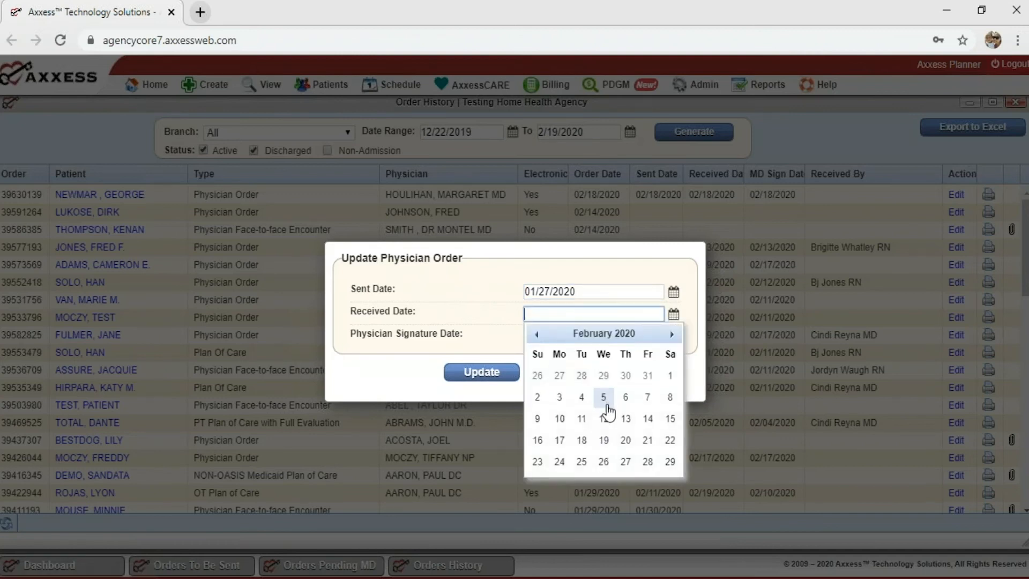
left_click(583, 441)
left_click(574, 329)
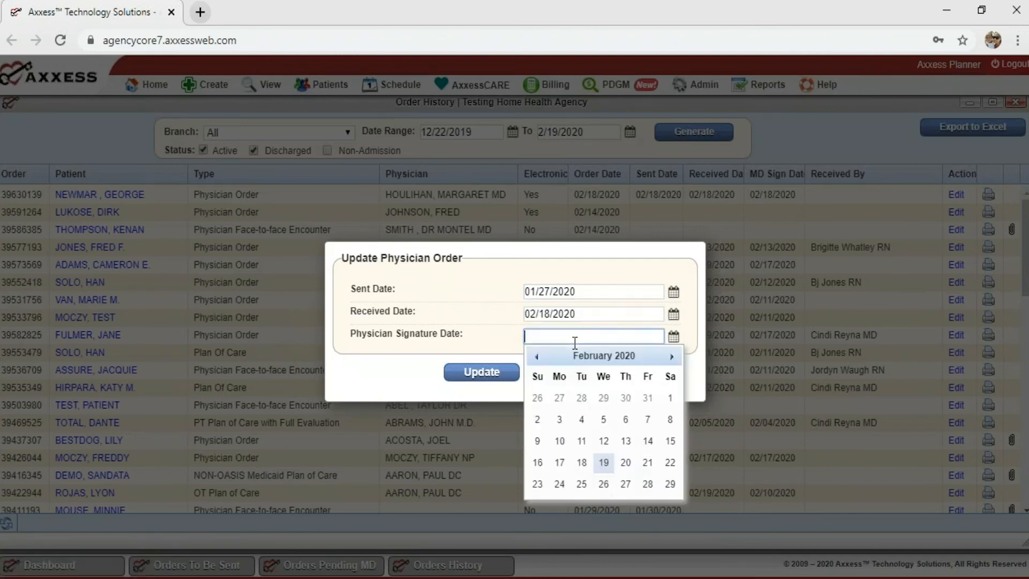
left_click(560, 459)
left_click(496, 380)
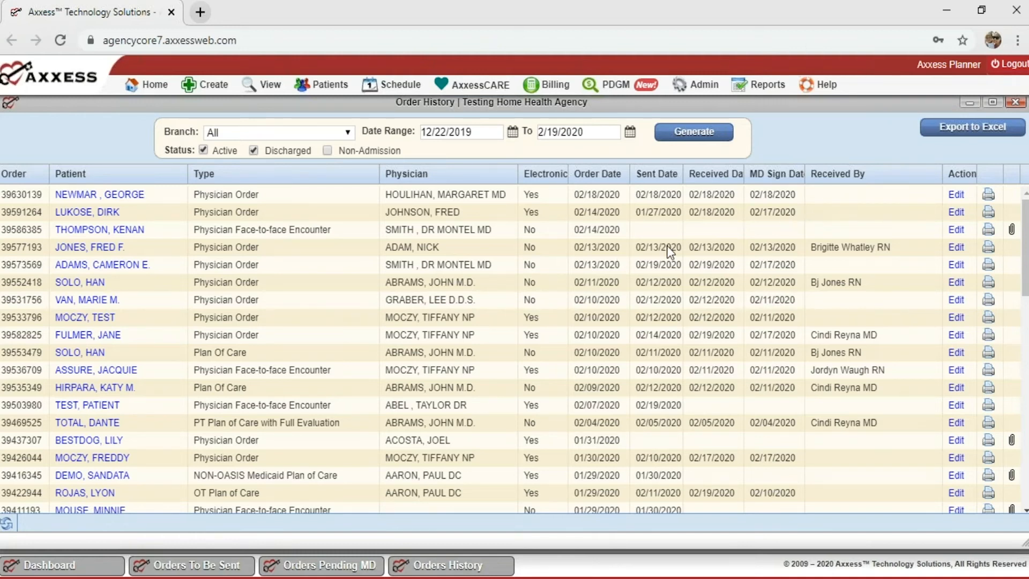
Close the Order History, Orders Pending Signature and Orders To Be Sent windows.
scroll(736, 335, "down", 2)
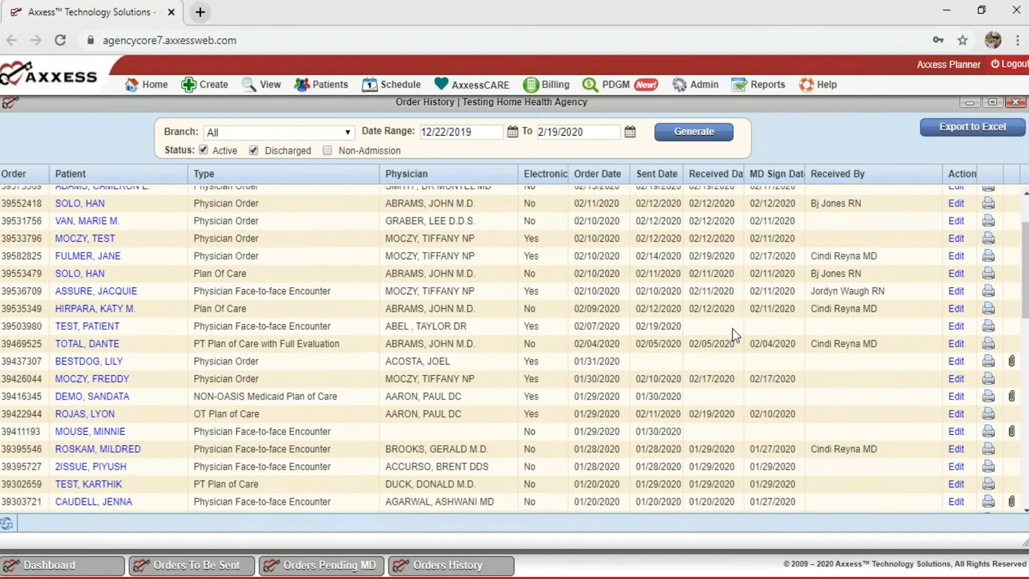
scroll(736, 335, "up", 2)
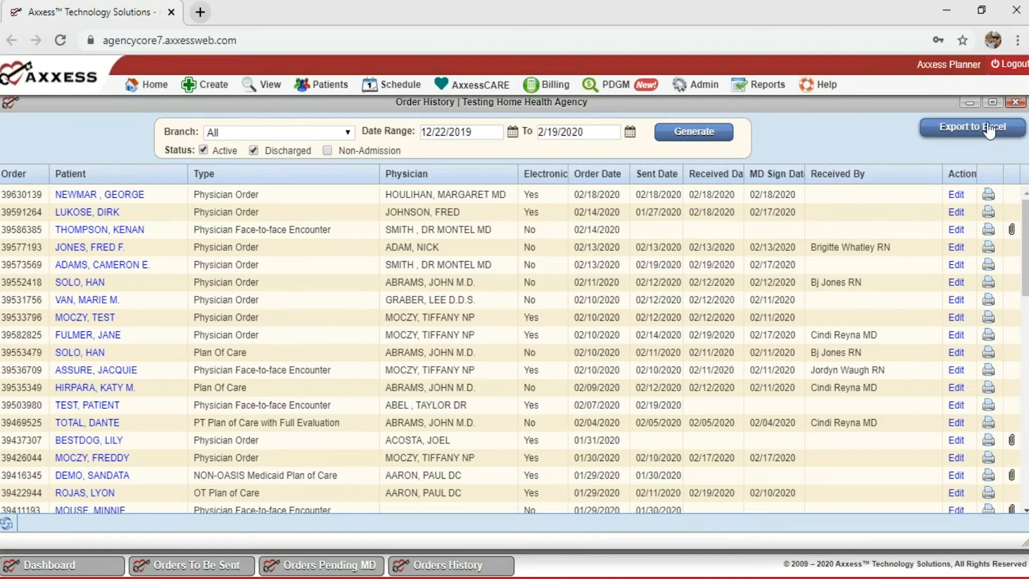
left_click(1016, 102)
left_click(1016, 102)
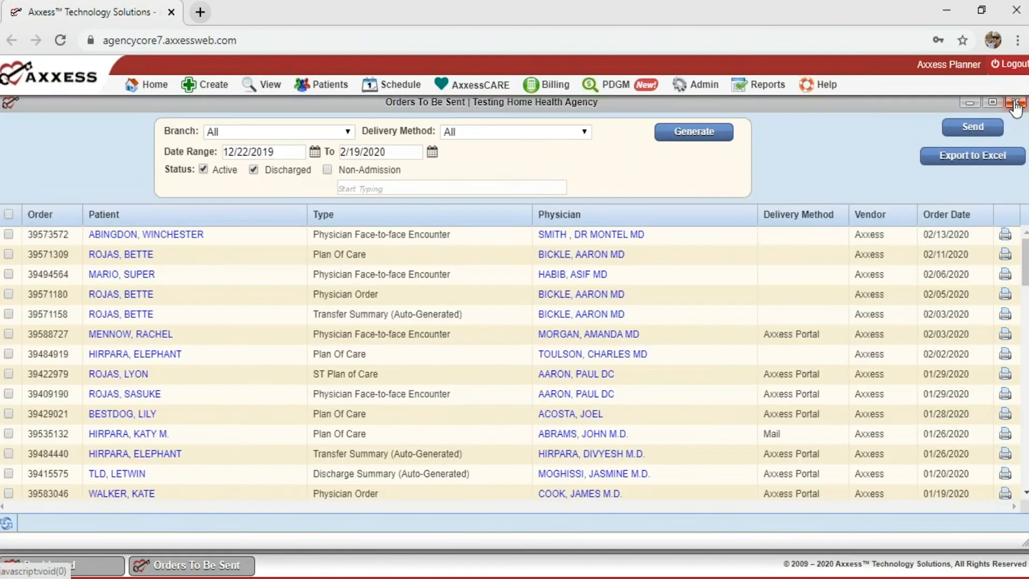
left_click(1015, 103)
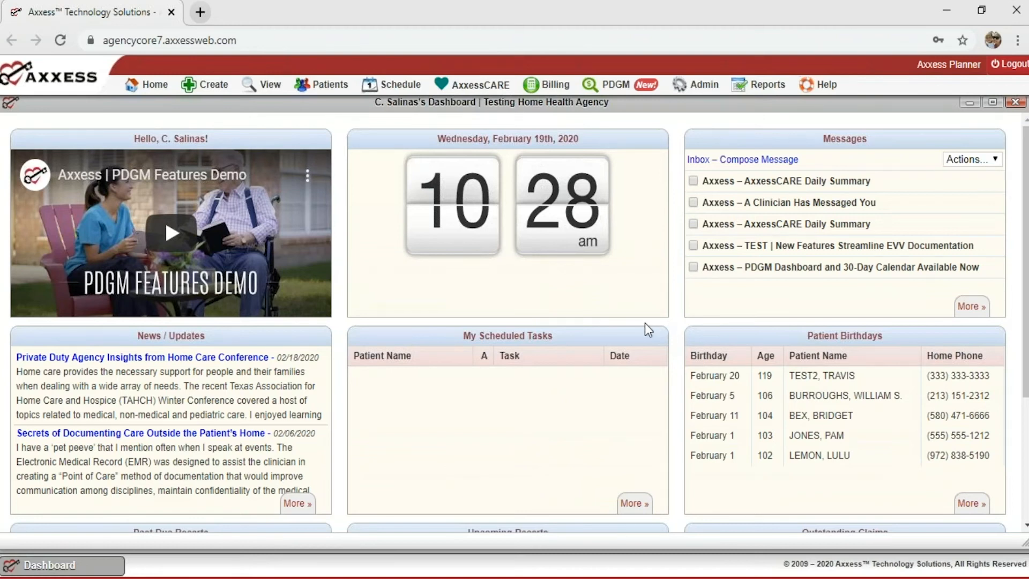
Open OASIS Export from the Create menu and maximize it, reopening it once after it stalls.
mouse_move(195, 94)
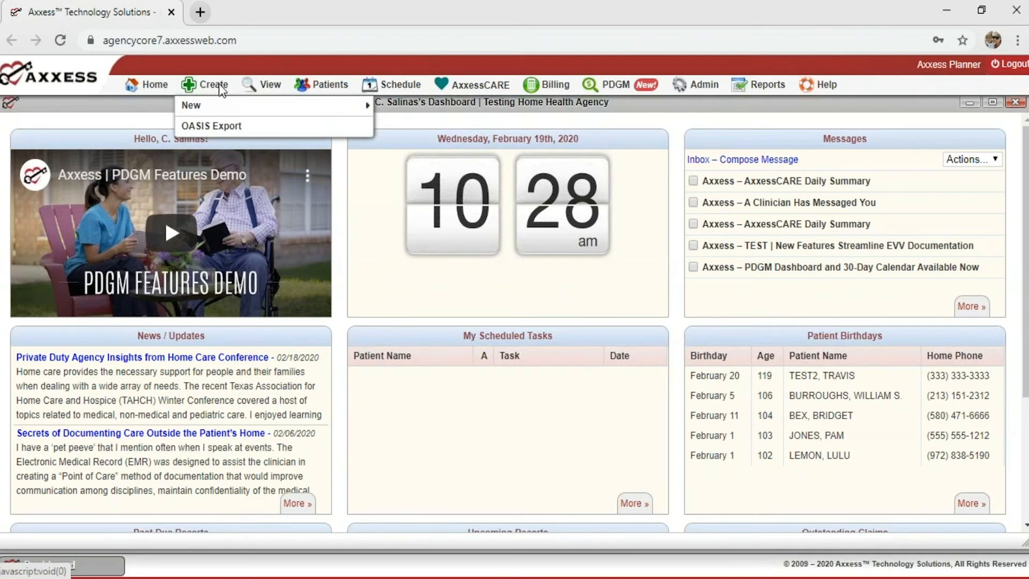
left_click(196, 125)
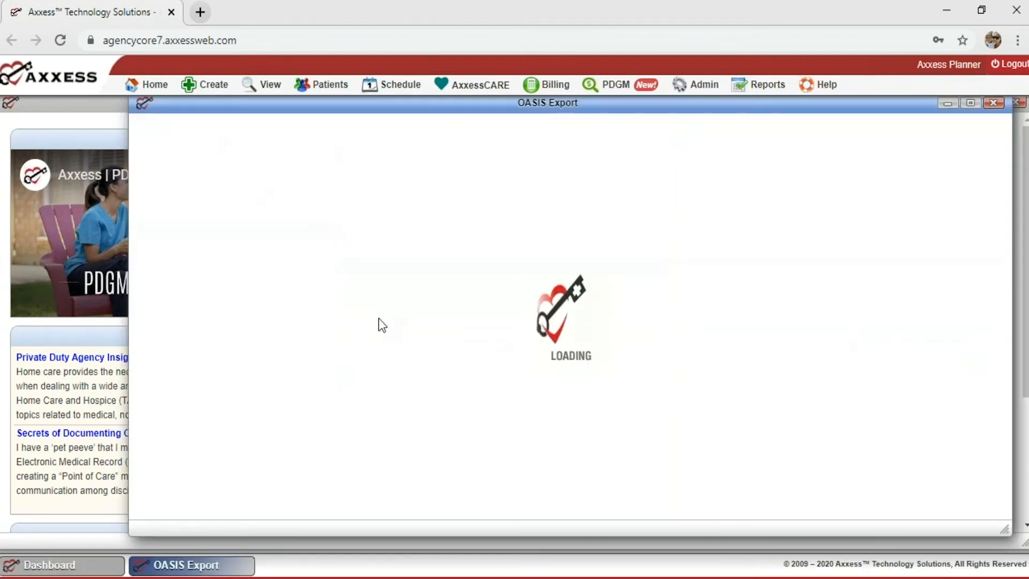
left_click(971, 103)
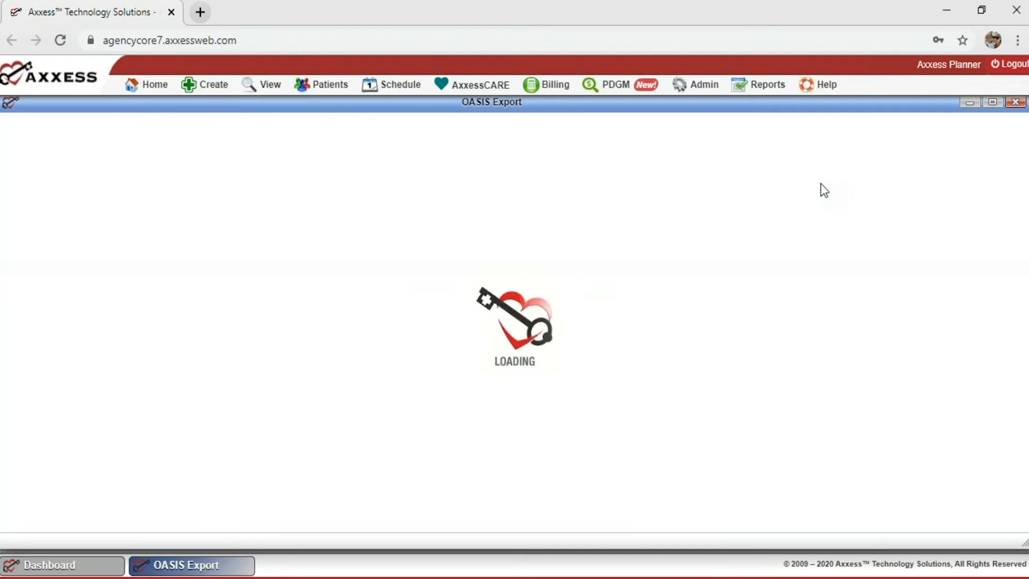
left_click(1015, 102)
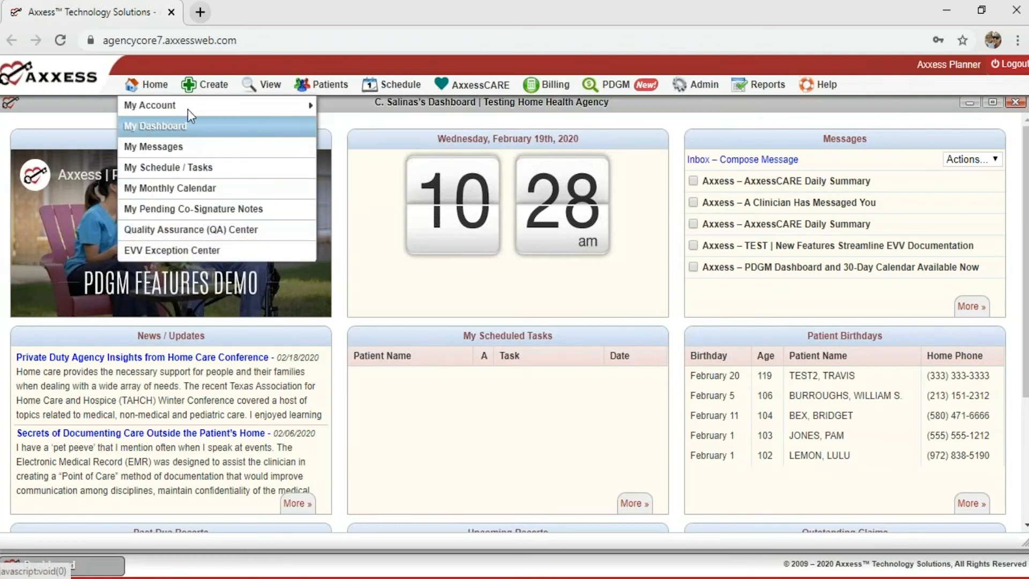
left_click(193, 126)
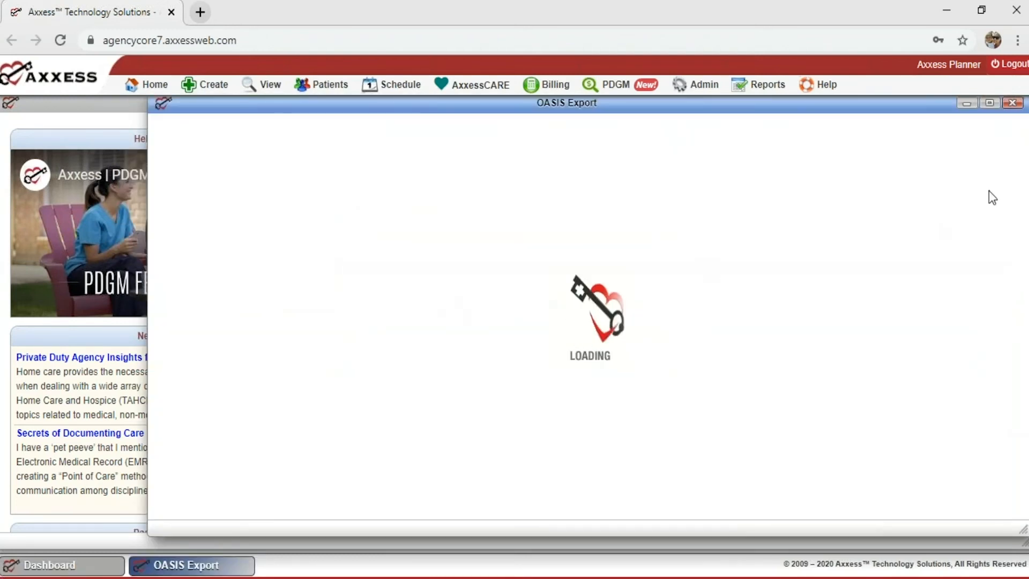
left_click(990, 103)
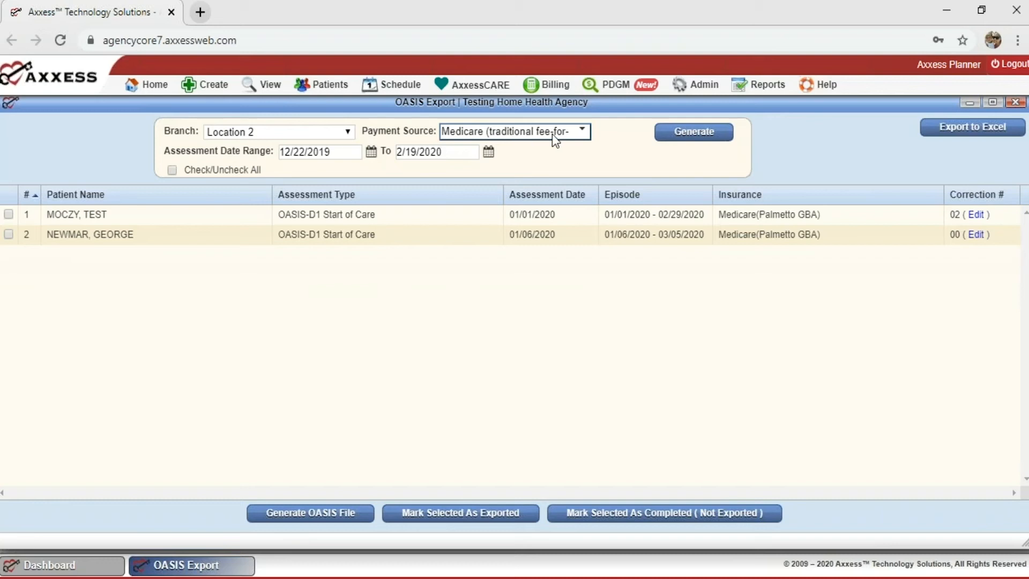
Verify Medicare traditional fee-for-service is ticked in the Payment Source dropdown.
left_click(589, 135)
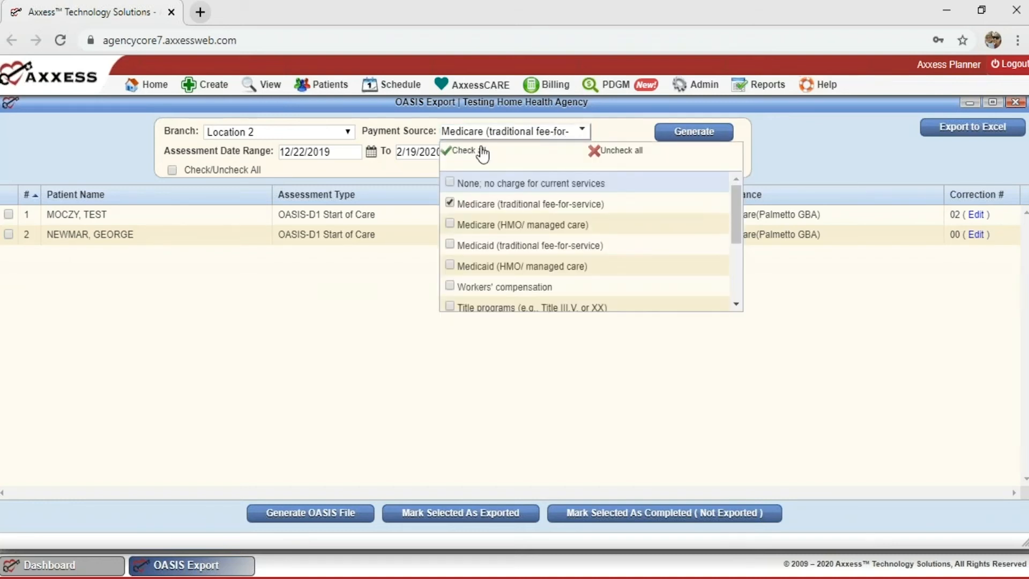
scroll(479, 248, "down", 2)
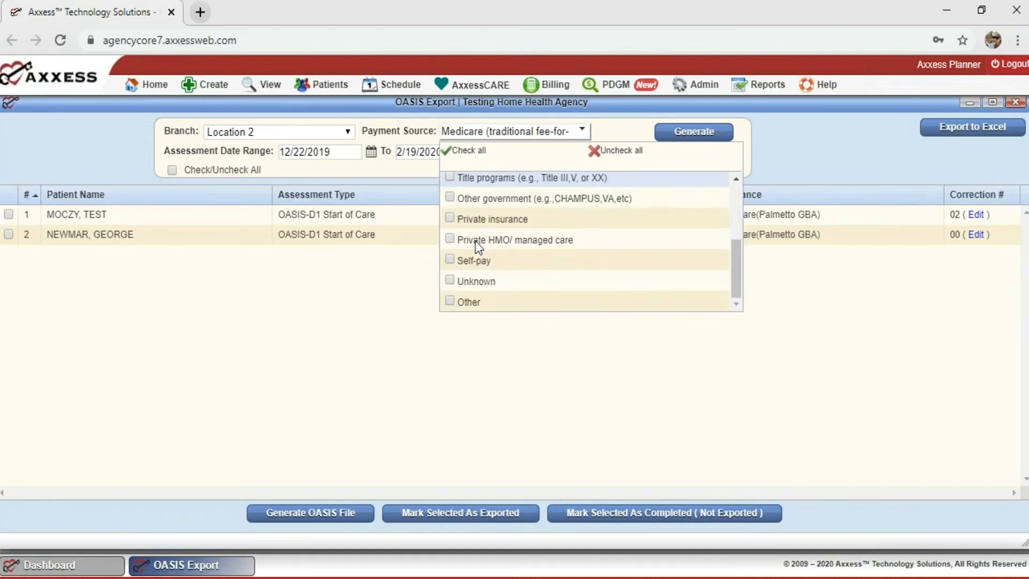
scroll(479, 248, "up", 3)
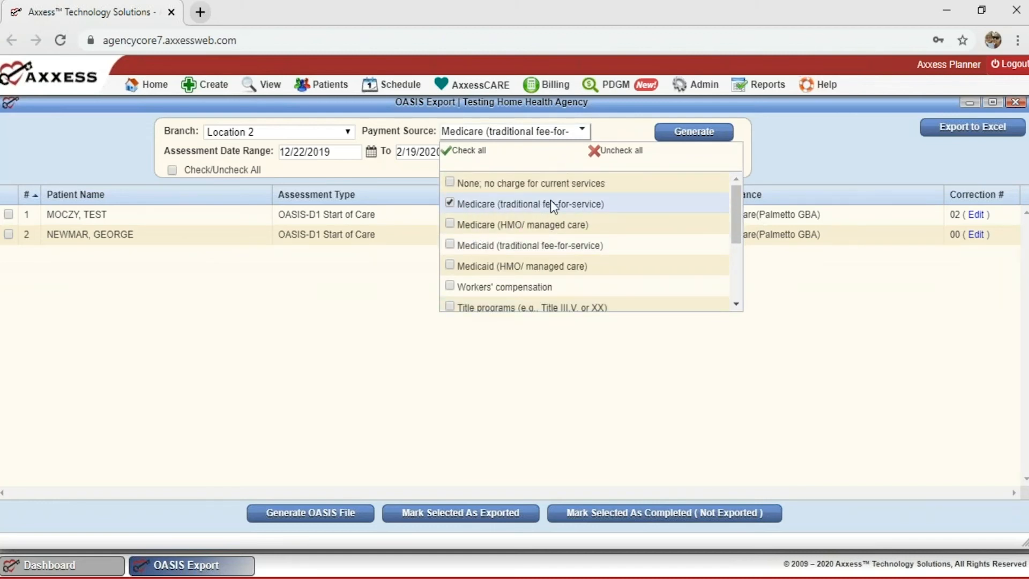
left_click(283, 232)
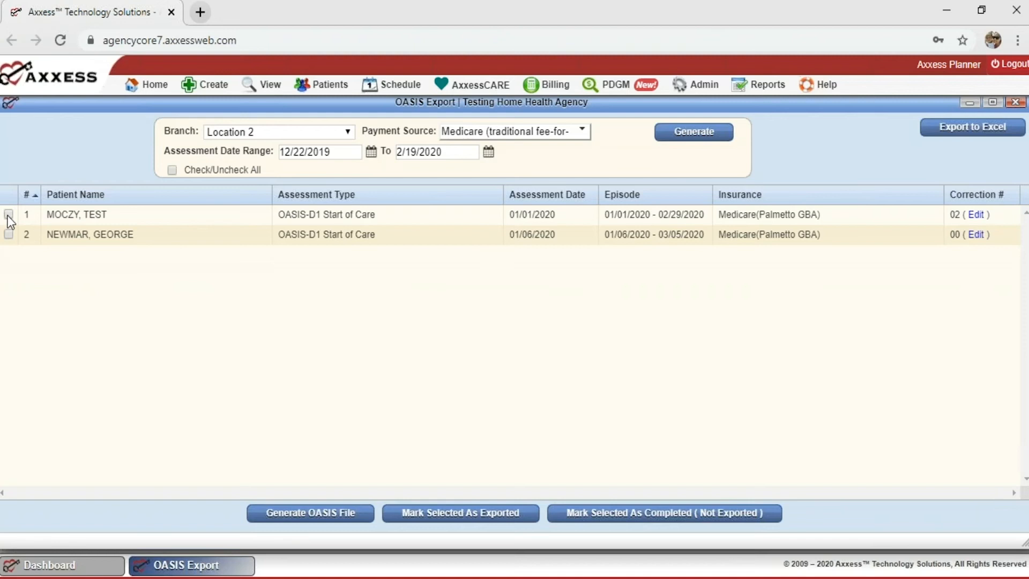
Download the OASIS zip for the checked assessment and mark it exported, confirming the CMS prompt.
left_click(322, 515)
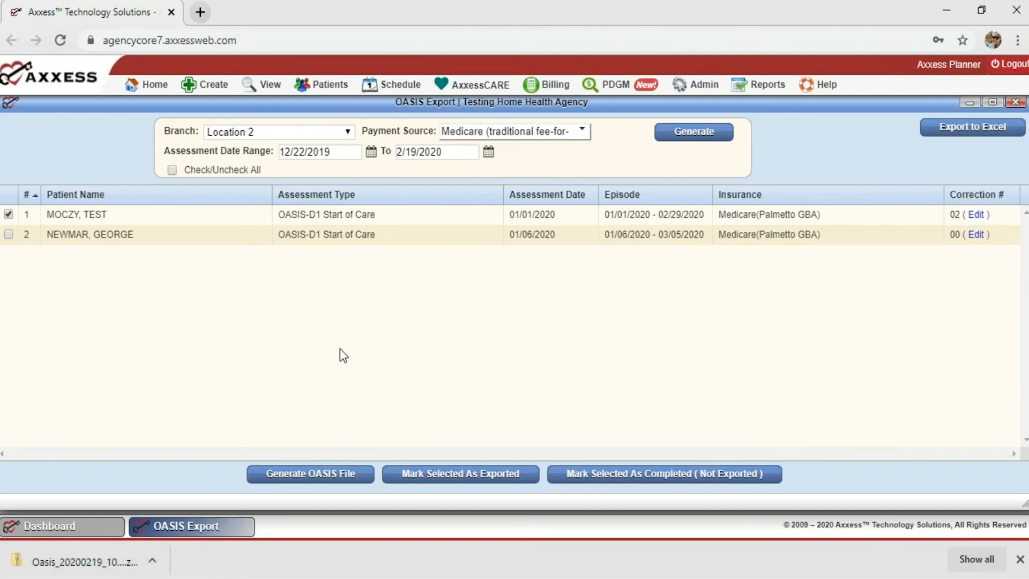
left_click(440, 483)
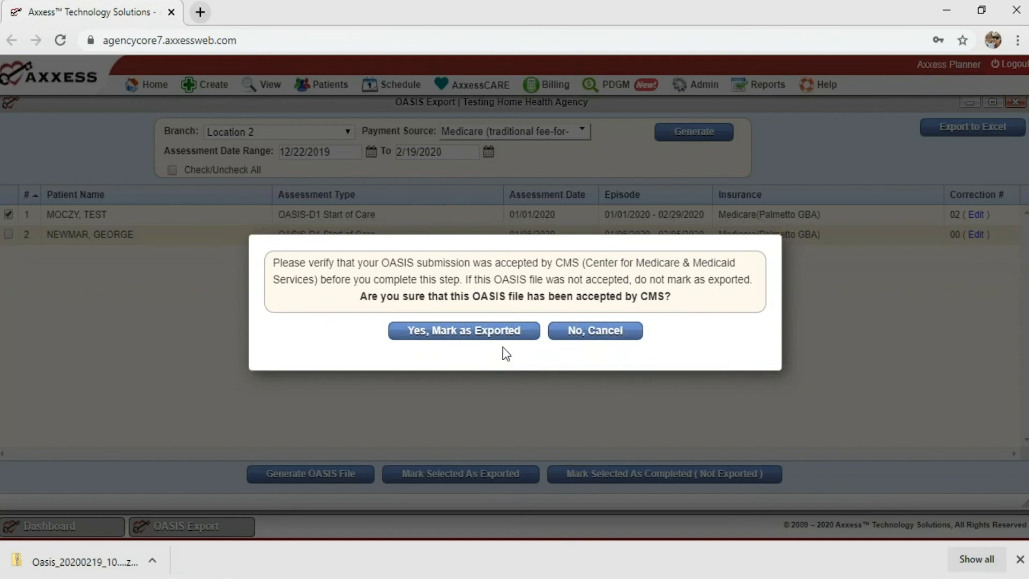
left_click(577, 332)
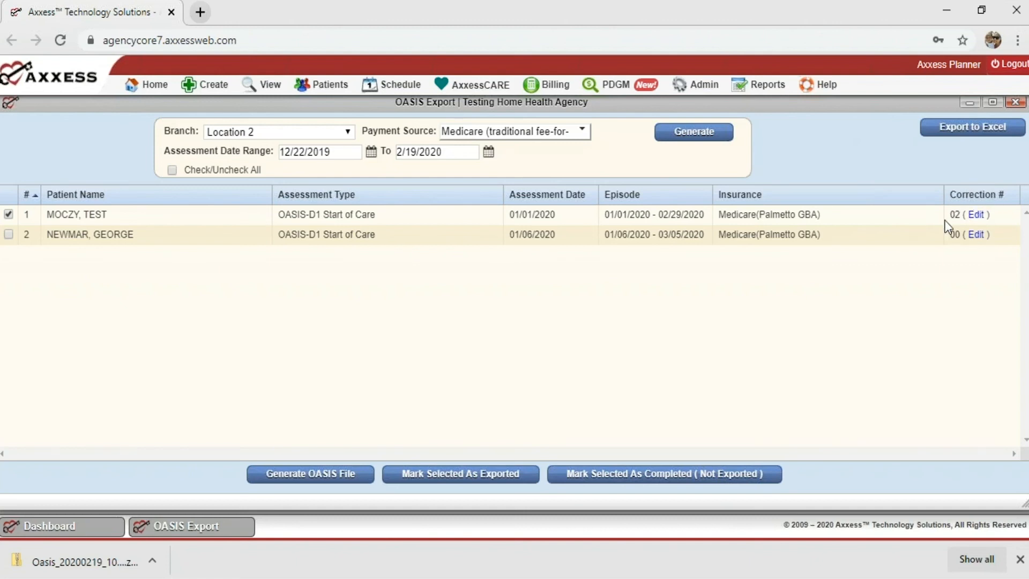
Review the first assessment's correction number (02) and explanation, then dismiss the change without saving.
left_click(976, 215)
left_click(496, 368)
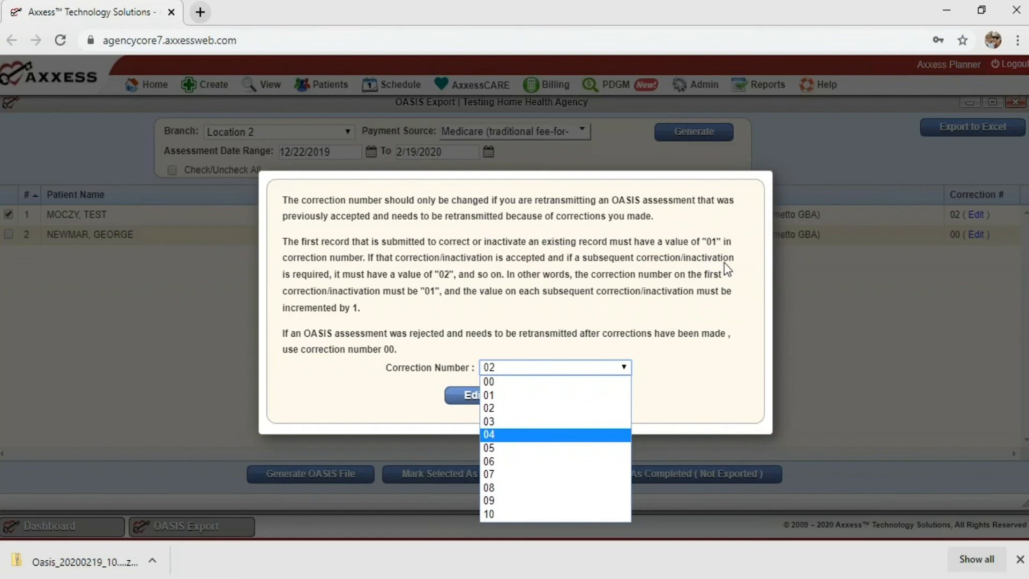
left_click(706, 295)
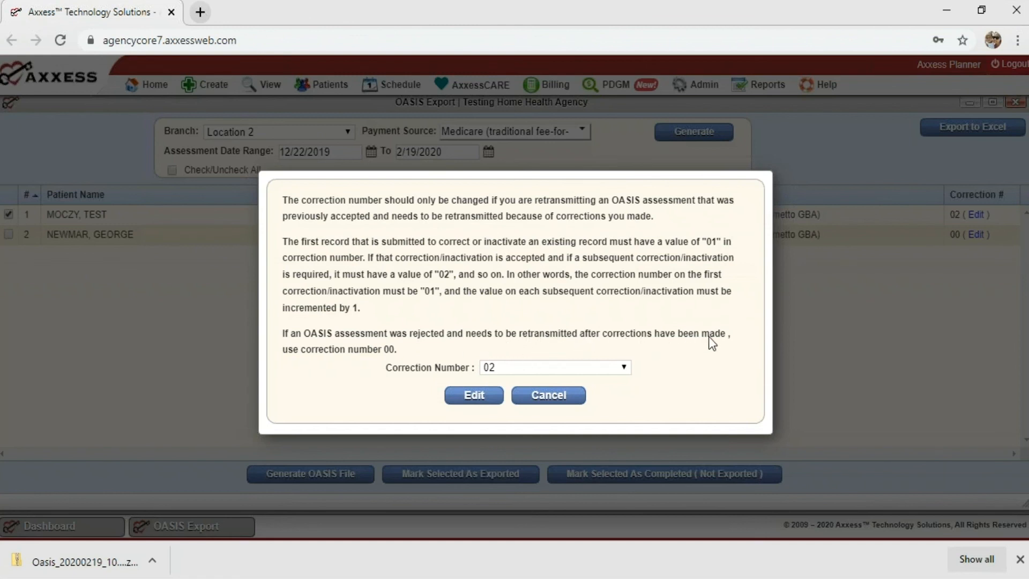
left_click(360, 393)
left_click_drag(397, 351, 378, 352)
left_click(419, 371)
left_click(552, 406)
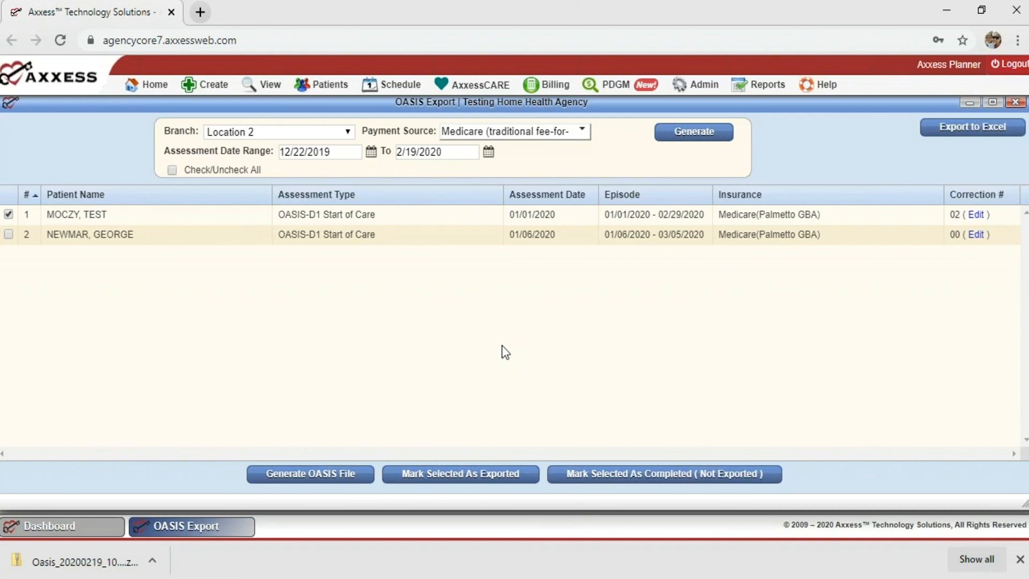
Open the Exported OASIS list and set its start date to 09/04/2019.
mouse_move(270, 90)
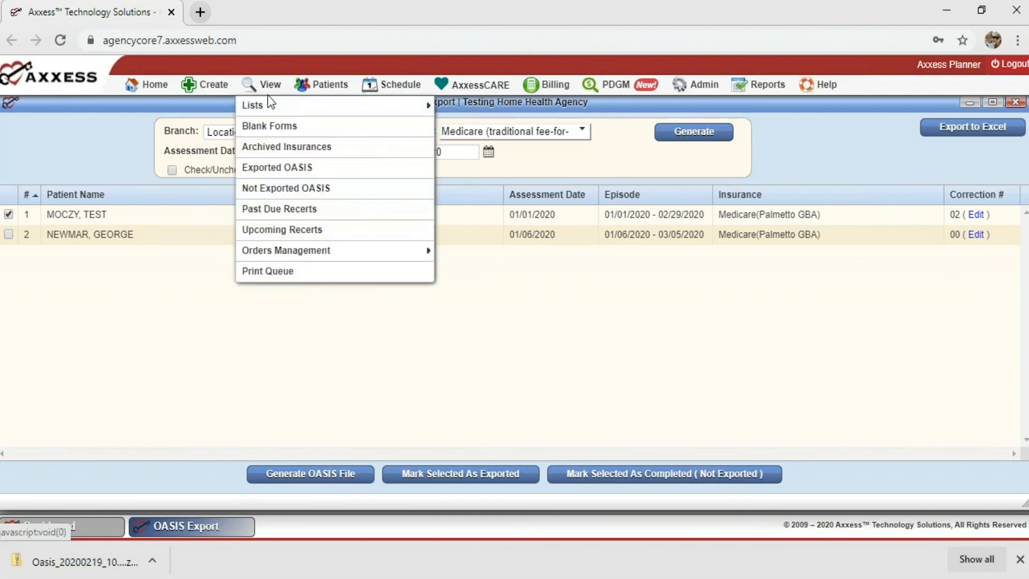
left_click(274, 163)
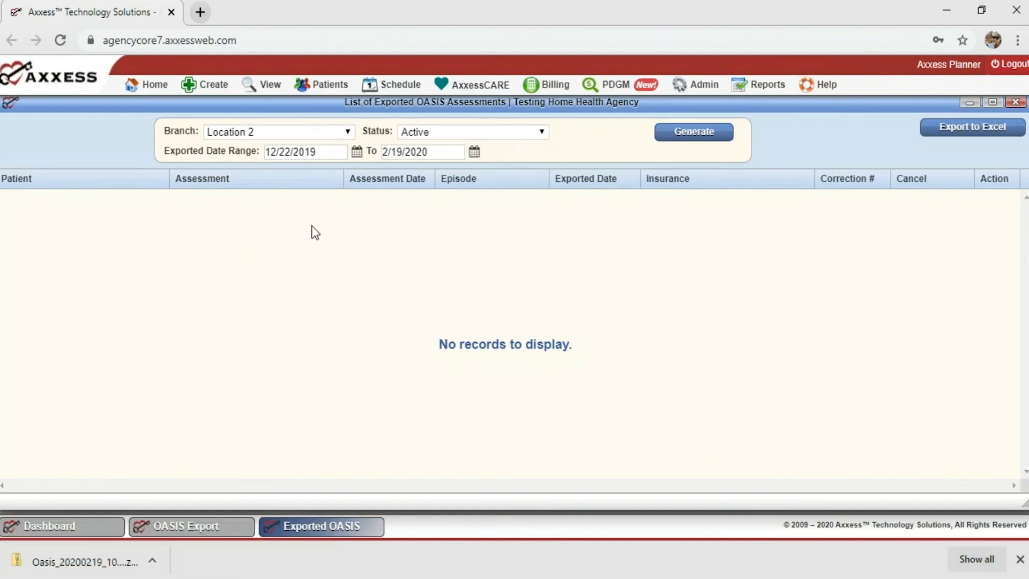
left_click(325, 155)
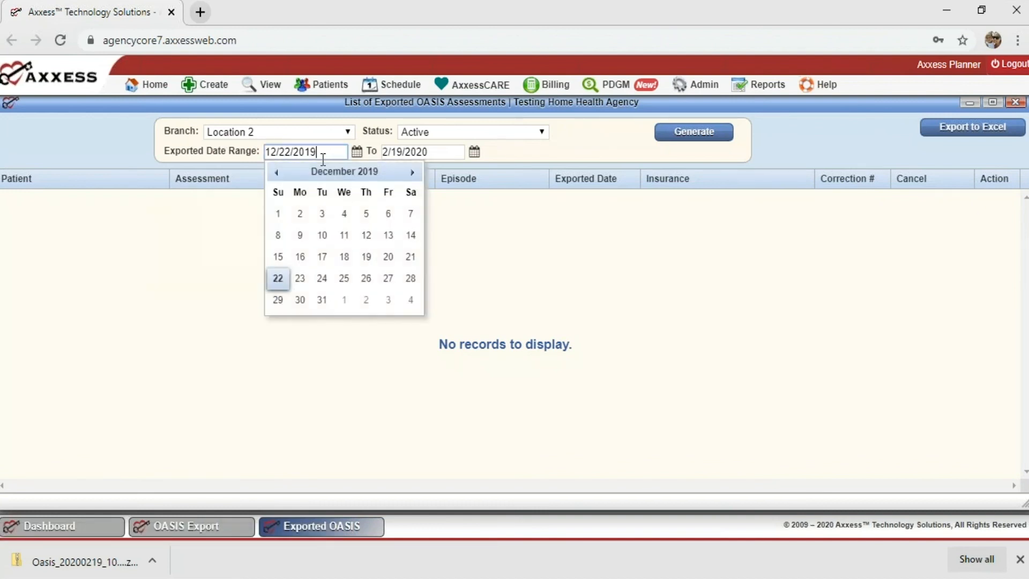
left_click(276, 171)
left_click(276, 172)
left_click(276, 171)
left_click(344, 213)
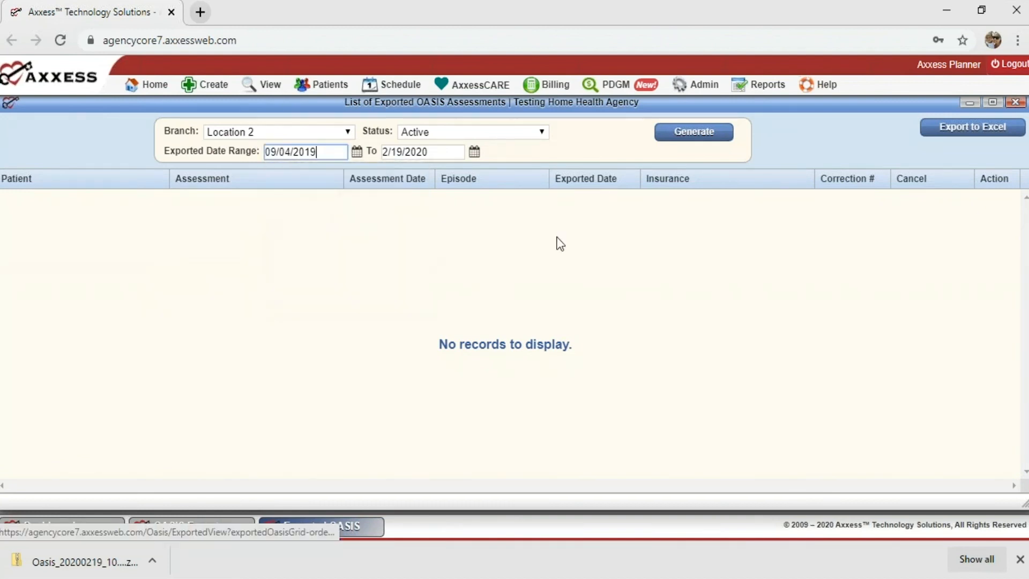
Set Status to All, close the downloads bar, and generate the exported list.
left_click(678, 135)
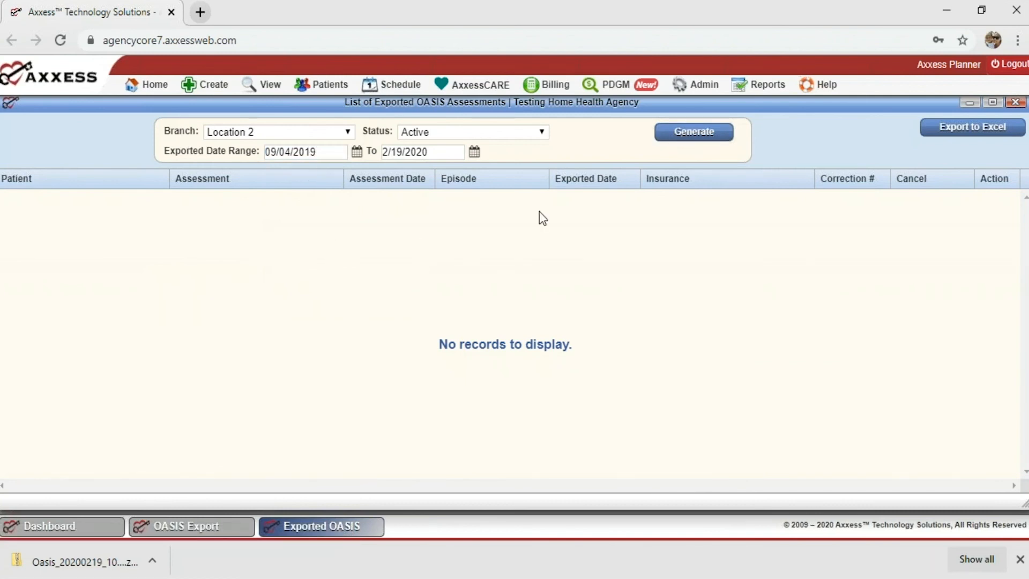
left_click(670, 139)
left_click(429, 133)
left_click(426, 146)
left_click(676, 132)
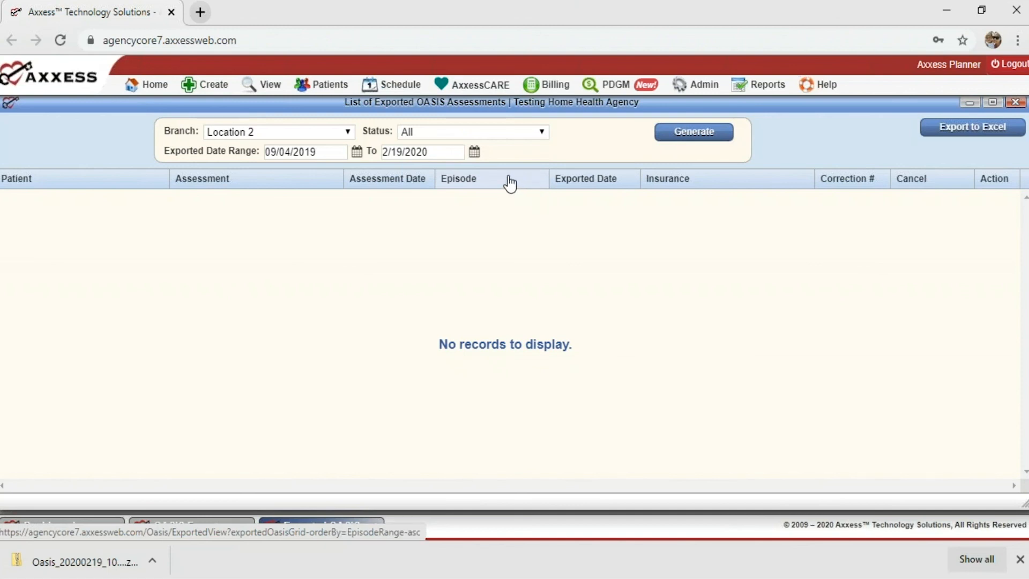
left_click(1020, 559)
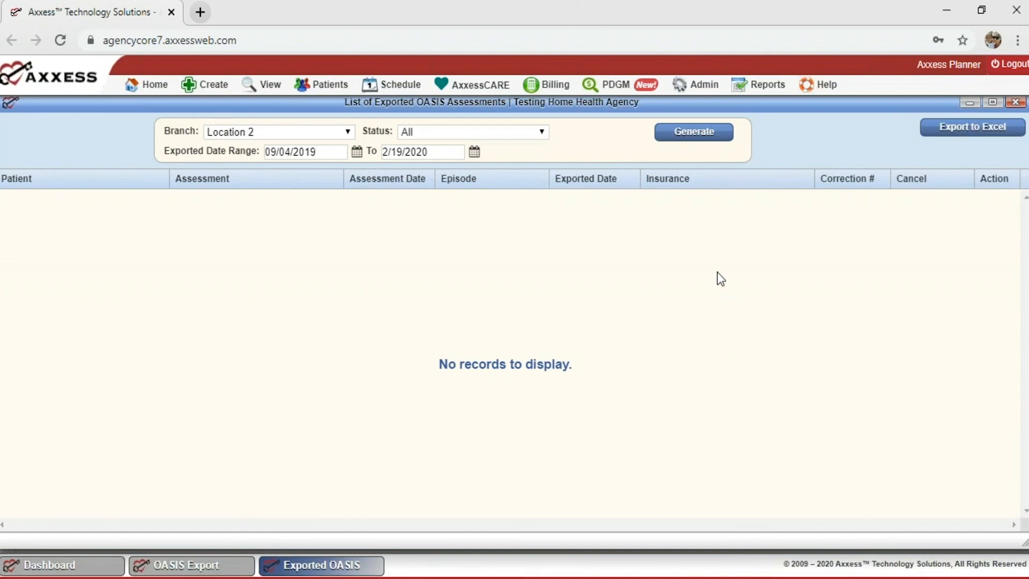
left_click(692, 135)
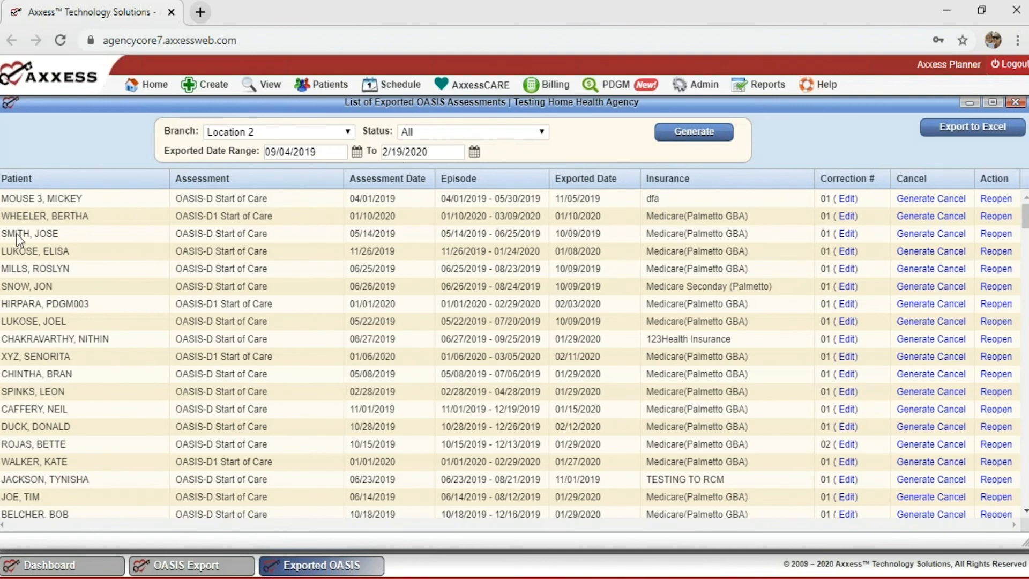
Generate a cancel file for one exported assessment, downloading the OasisInactivate zip.
left_click(915, 239)
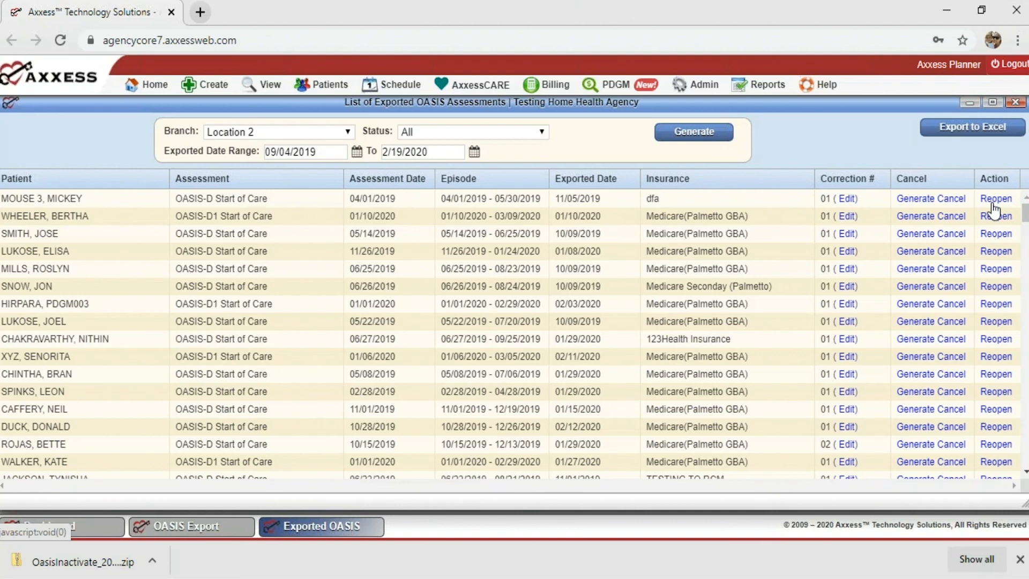
mouse_move(211, 84)
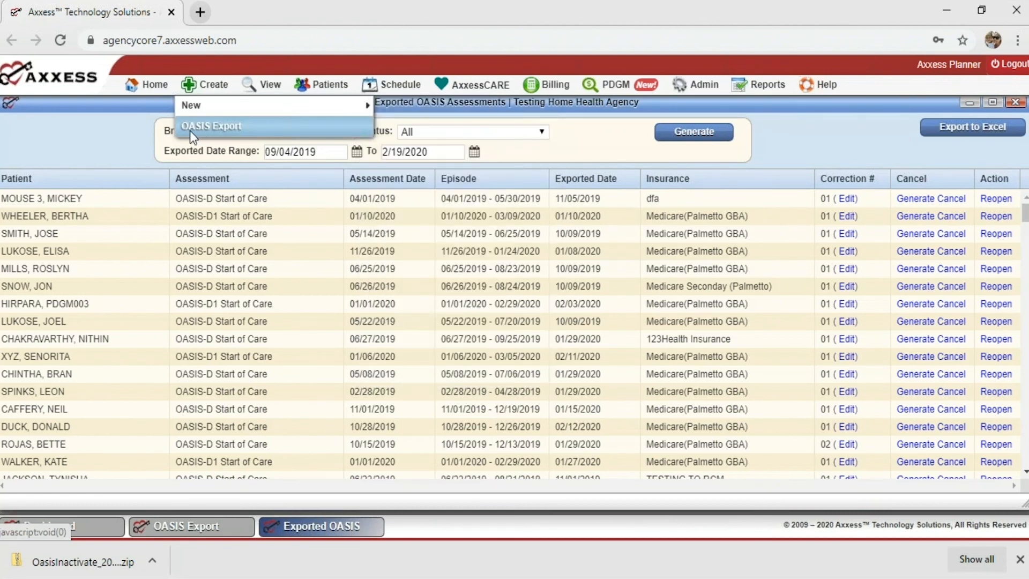
Reopen OASIS Export, dismiss its warning, return to Exported OASIS, and show Help > Support & Training.
left_click(222, 130)
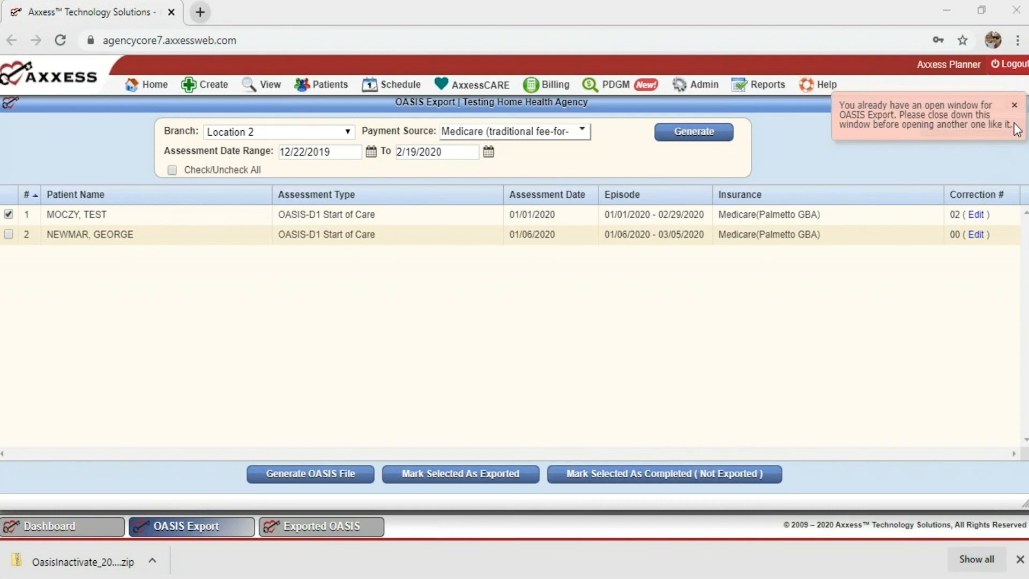
left_click(1014, 106)
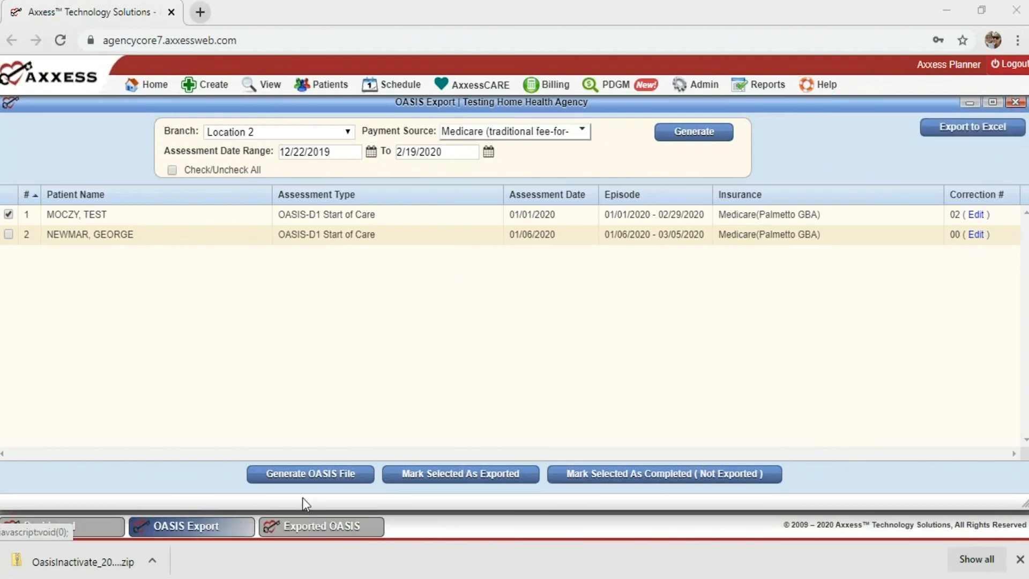
left_click(274, 529)
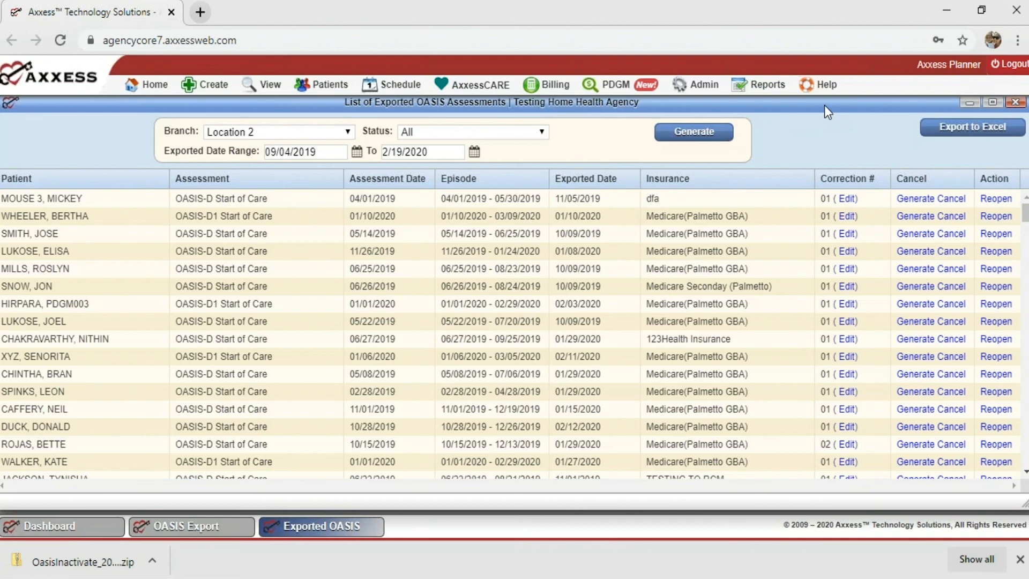
mouse_move(823, 86)
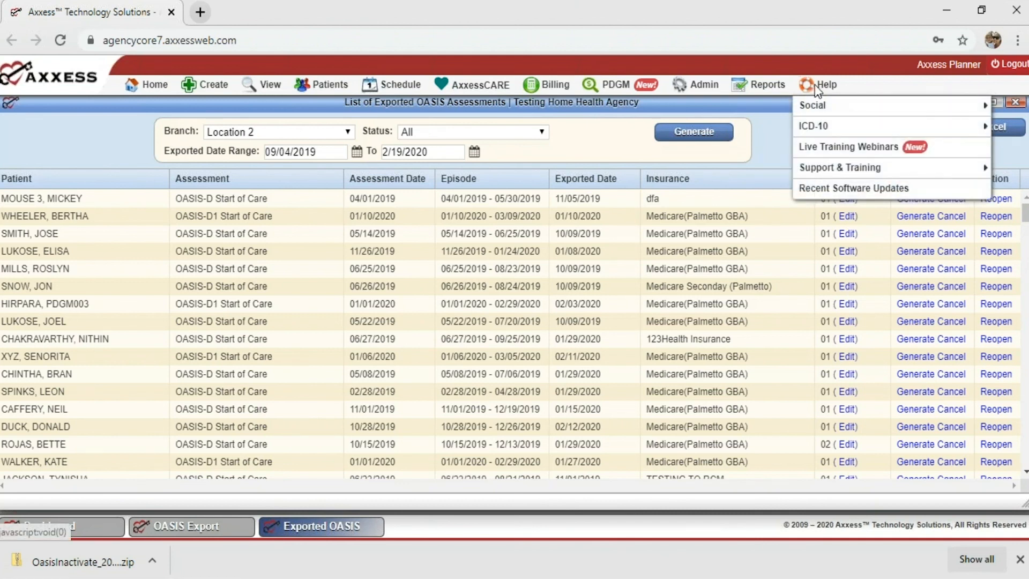
mouse_move(819, 173)
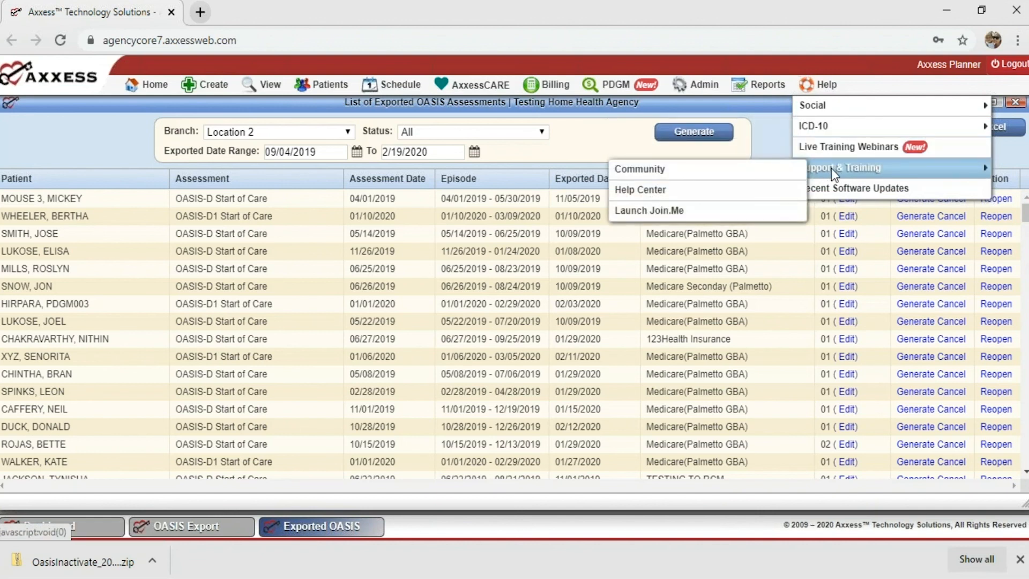
Open the Help Center, search 'key fields', and open the OASIS TIPS – Key/Non-Key Fields article.
left_click(754, 192)
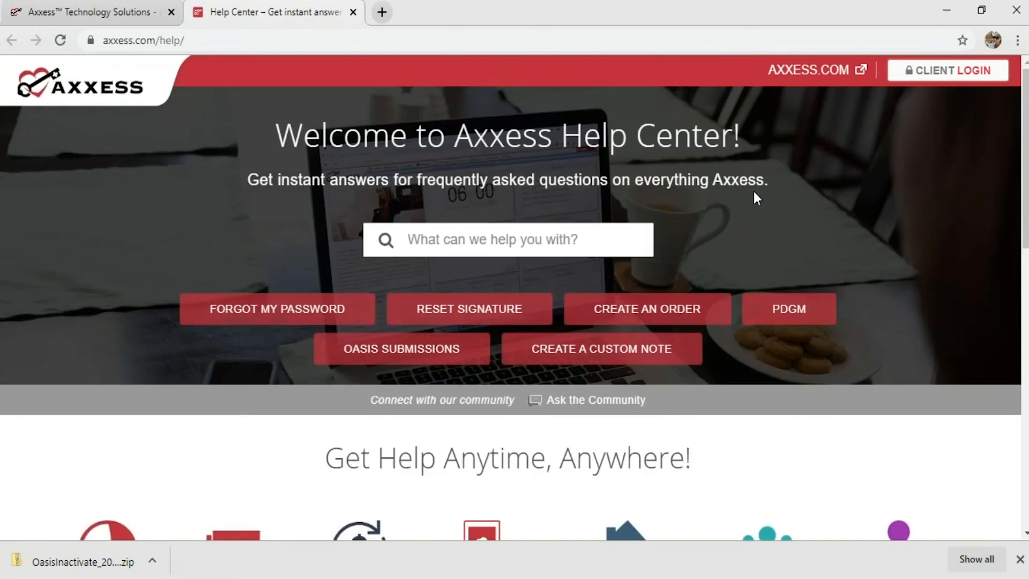
left_click(516, 245)
type("key fields")
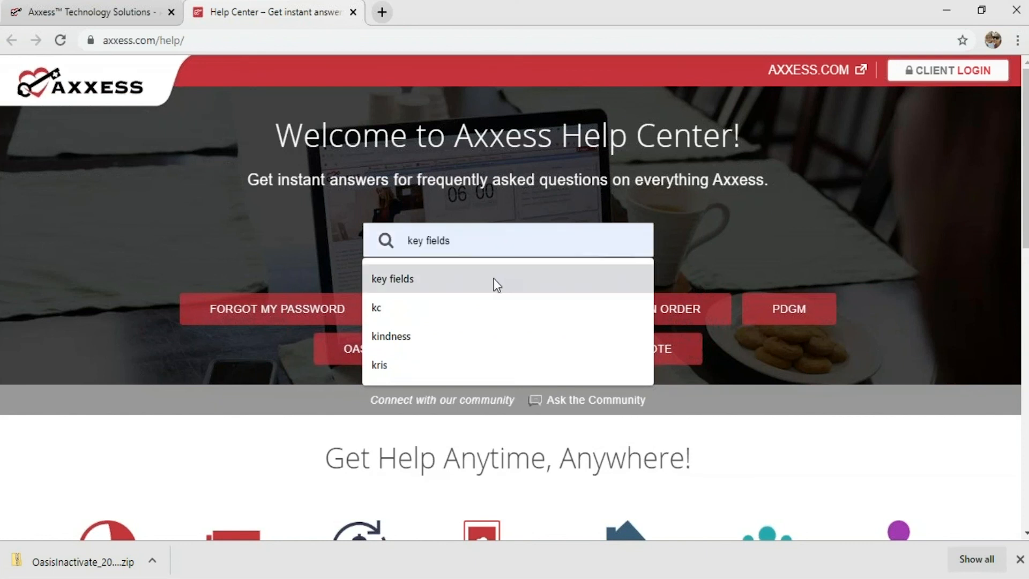
left_click(494, 278)
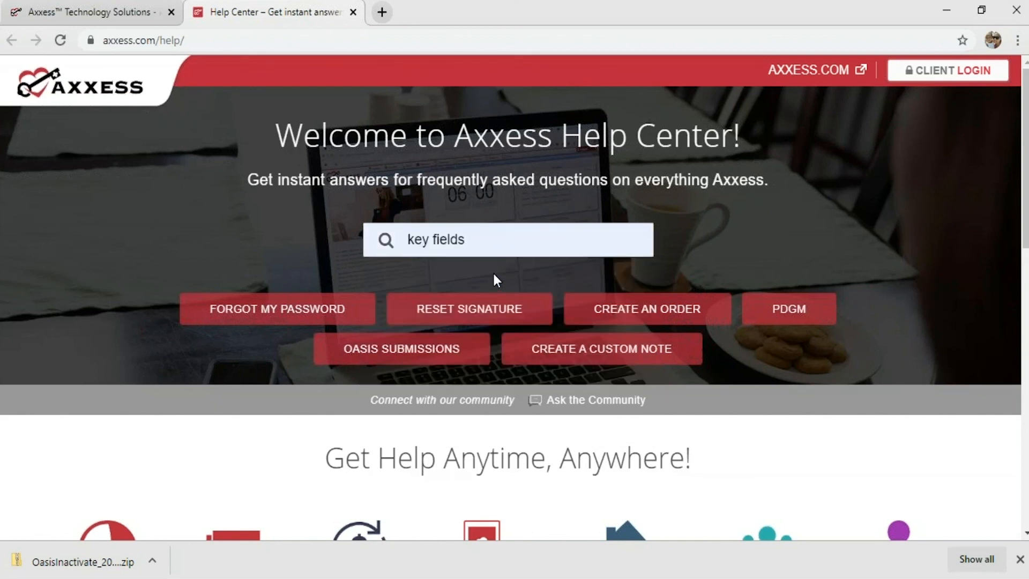
key("Return")
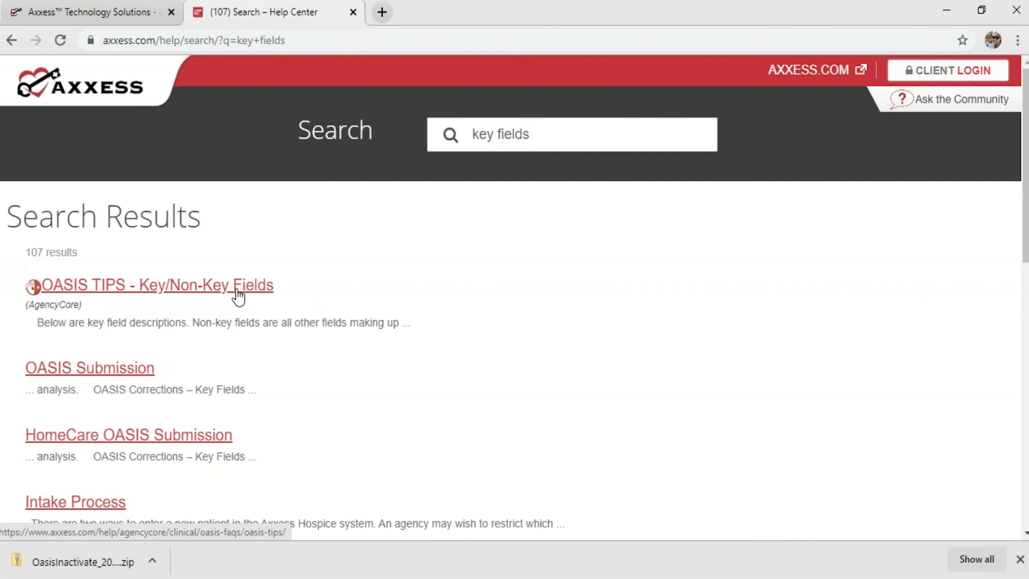
left_click(211, 291)
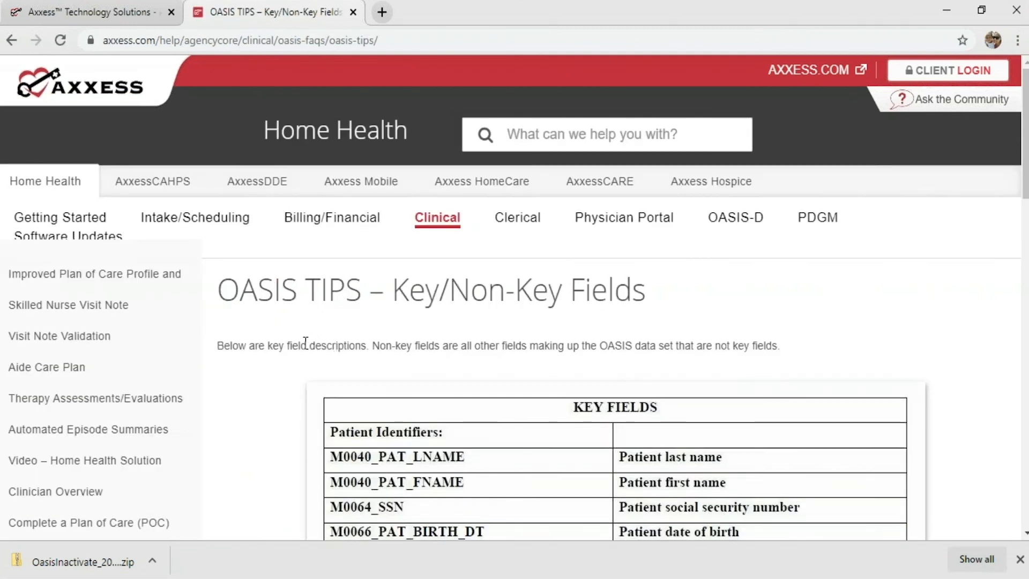
Scroll through the article's KEY FIELDS table, then return to the Axxess tab.
scroll(306, 340, "down", 2)
scroll(312, 350, "down", 4)
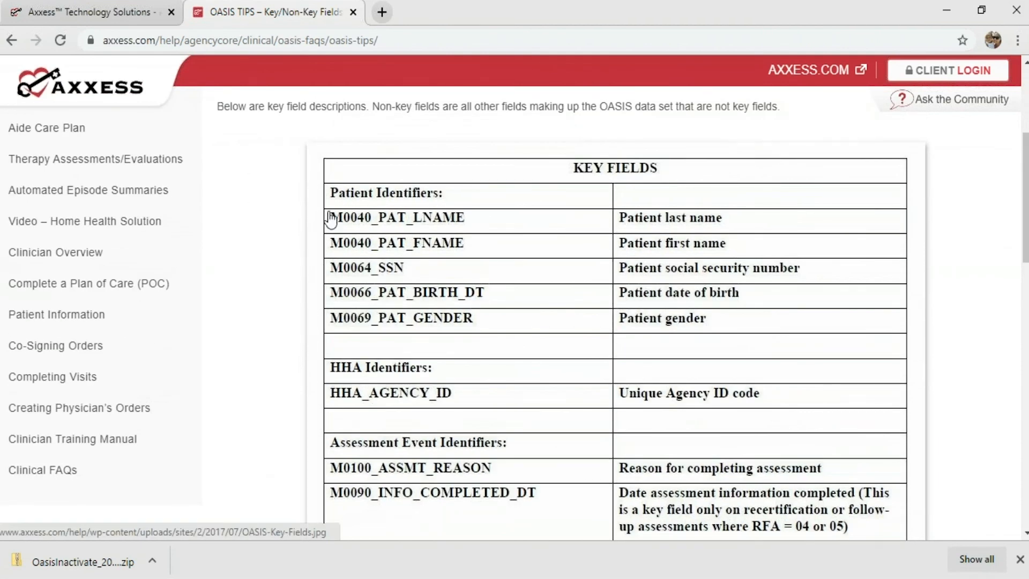
scroll(413, 193, "down", 6)
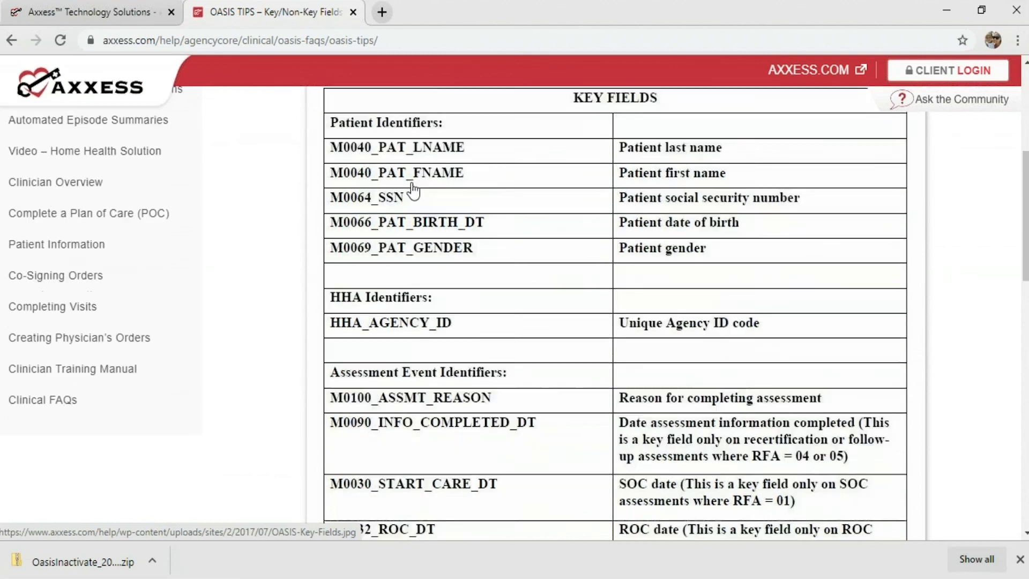
scroll(414, 371, "up", 7)
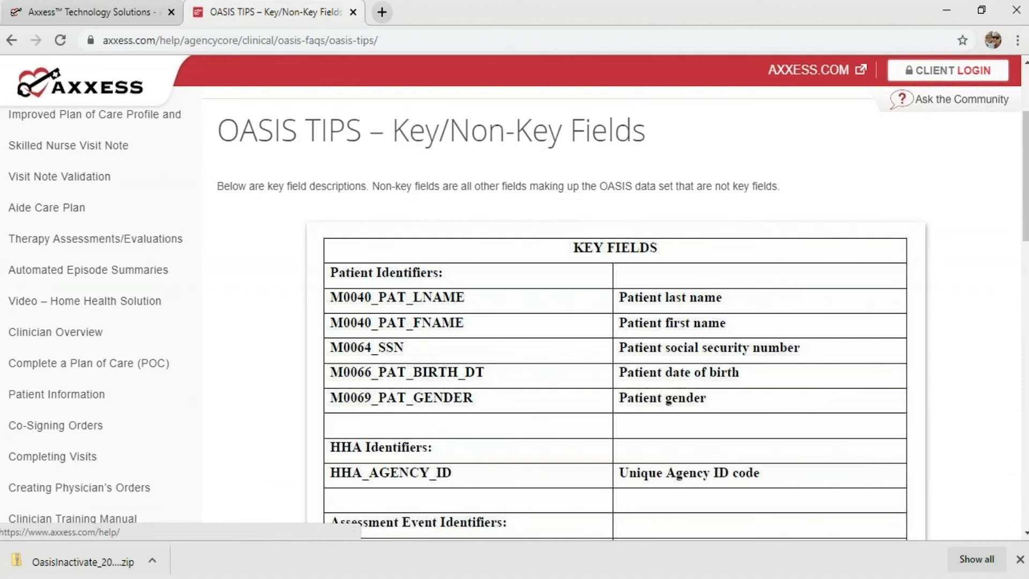
left_click(96, 12)
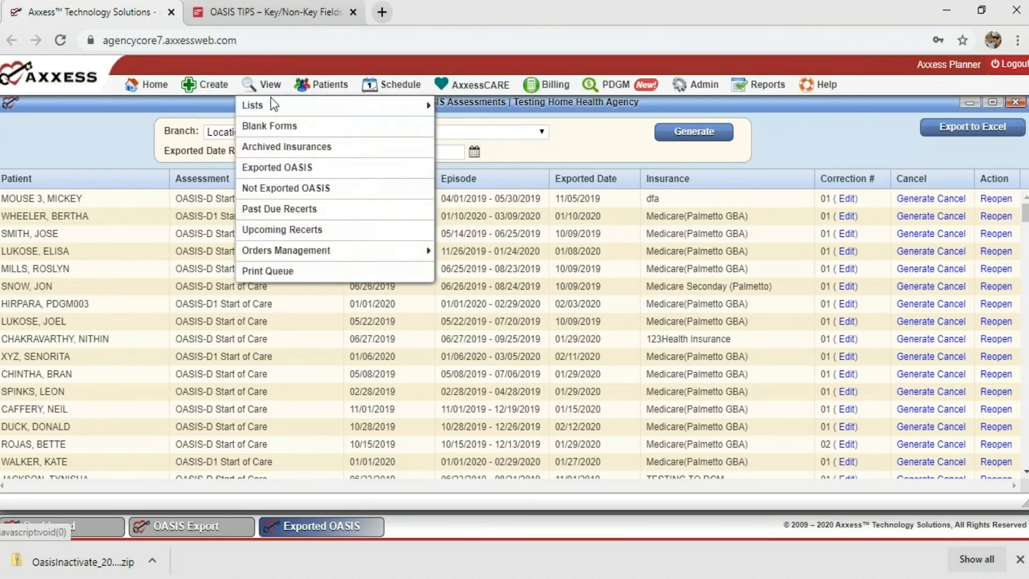
Try reopening the Exported OASIS list, then go back and scroll the Key Fields table.
left_click(272, 167)
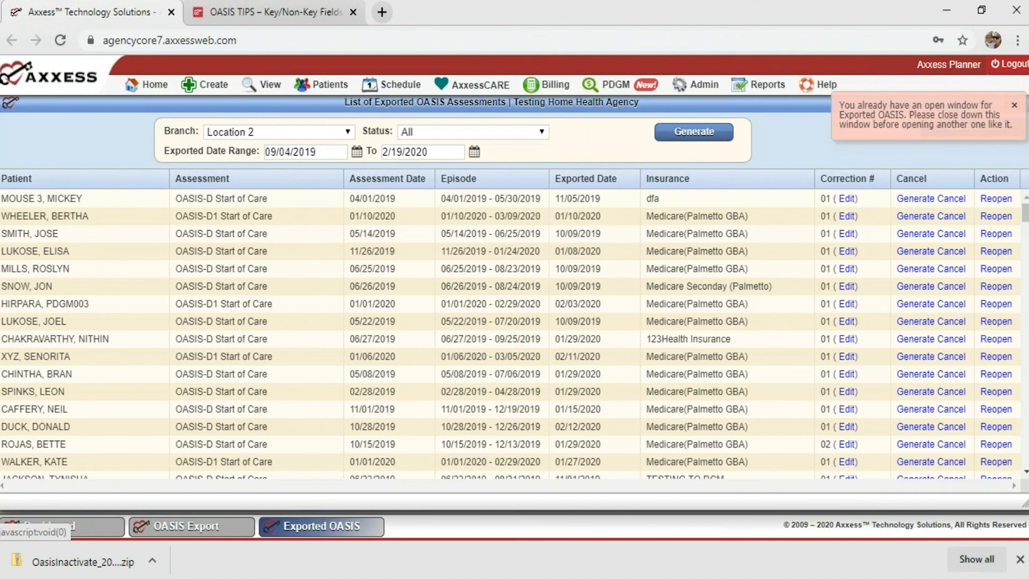
left_click(321, 13)
scroll(395, 268, "down", 6)
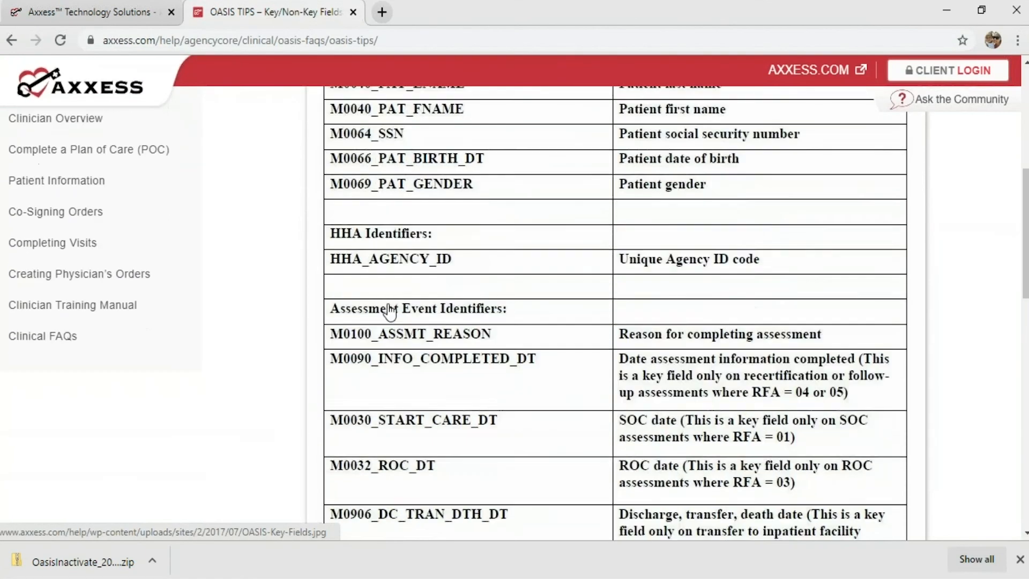
scroll(416, 321, "up", 4)
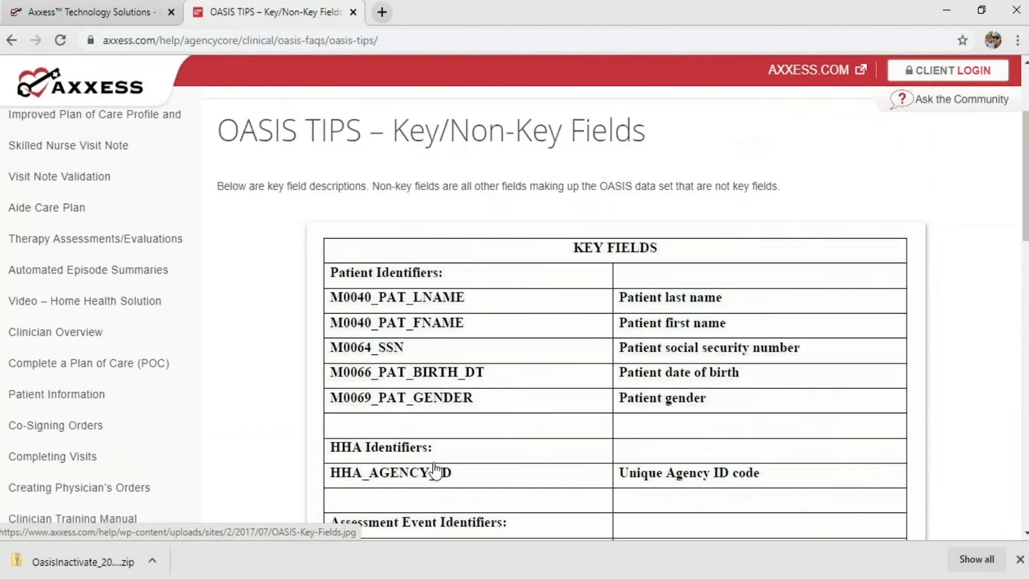
scroll(432, 462, "down", 1)
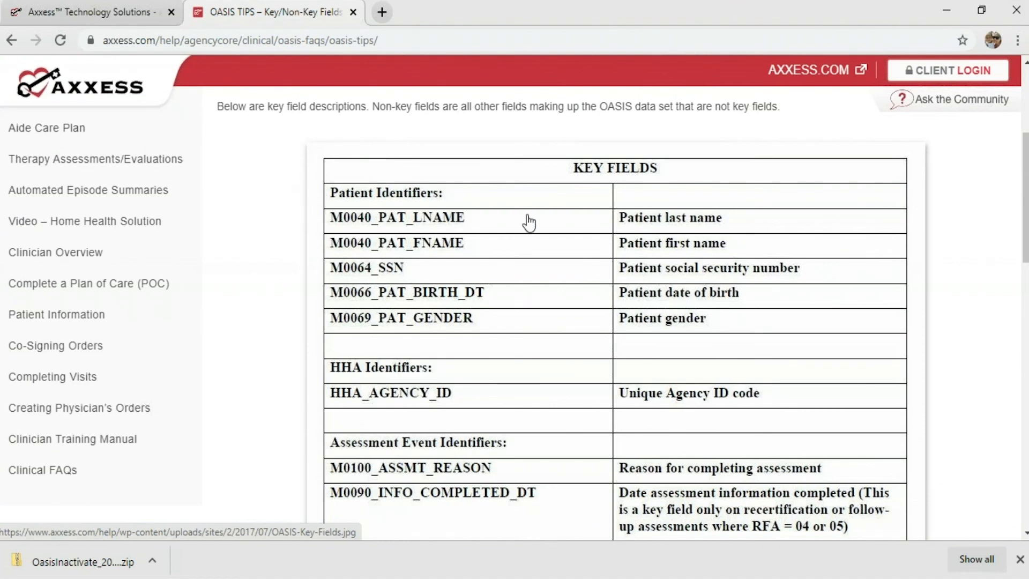
scroll(412, 509, "down", 3)
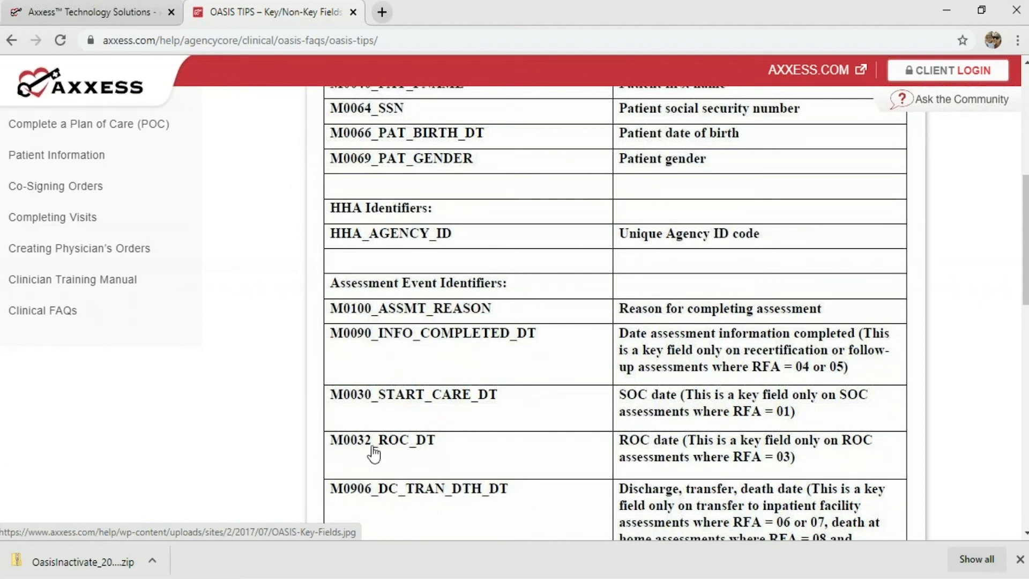
scroll(396, 432, "down", 2)
scroll(396, 432, "up", 6)
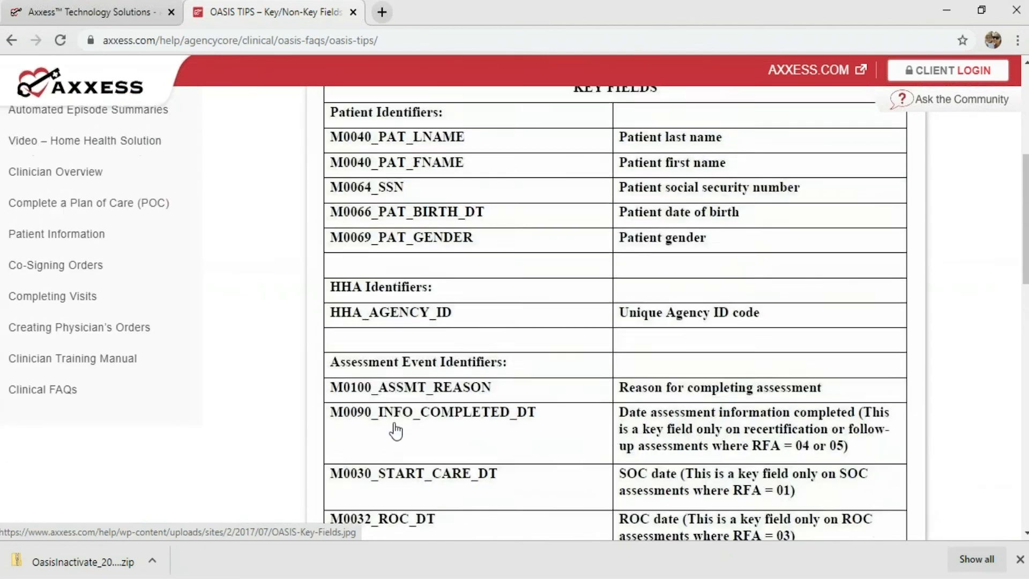
Bring the OASIS Export window forward via Create, then return to the Key Fields table.
left_click(111, 12)
mouse_move(218, 89)
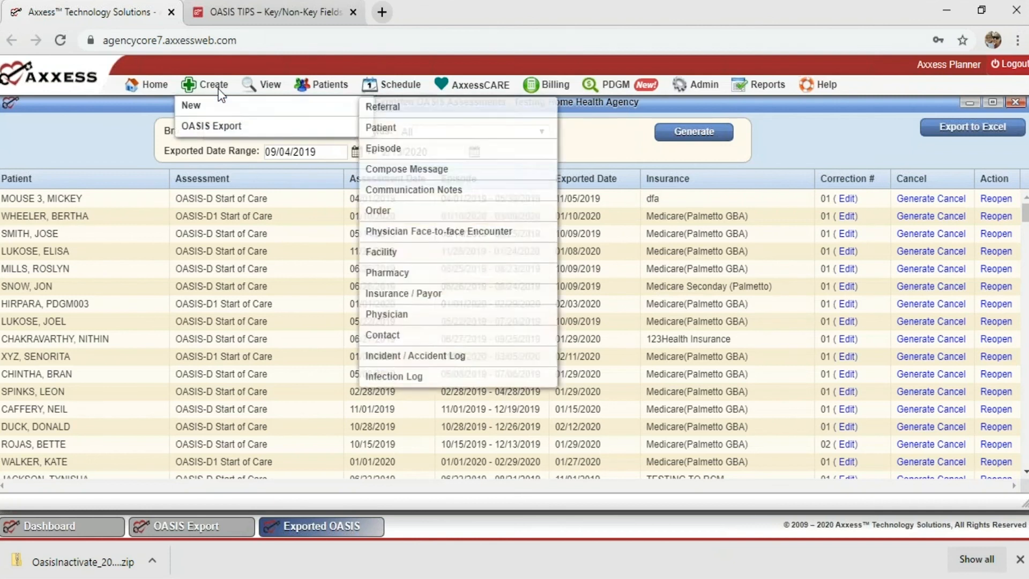
left_click(218, 124)
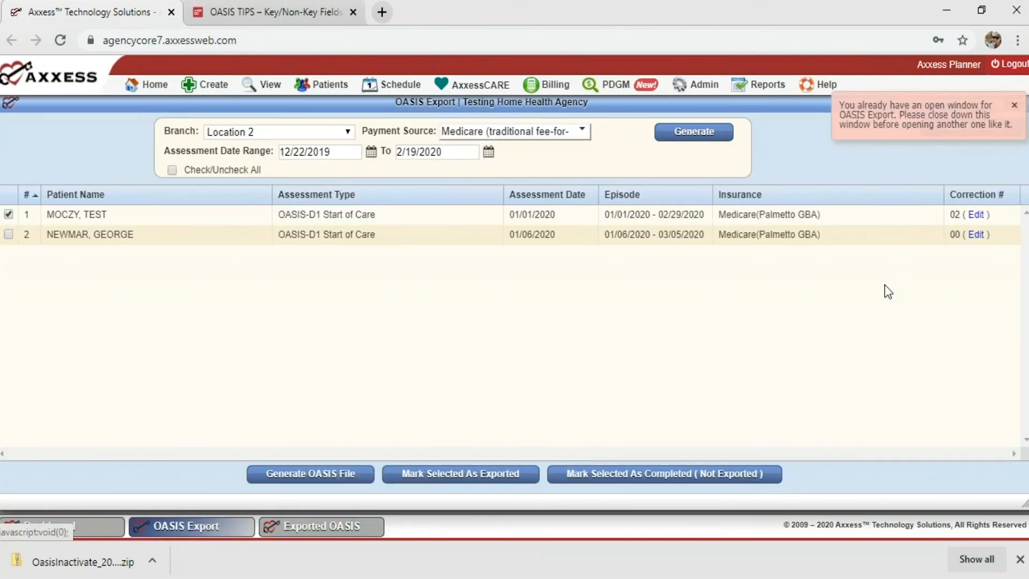
left_click(233, 15)
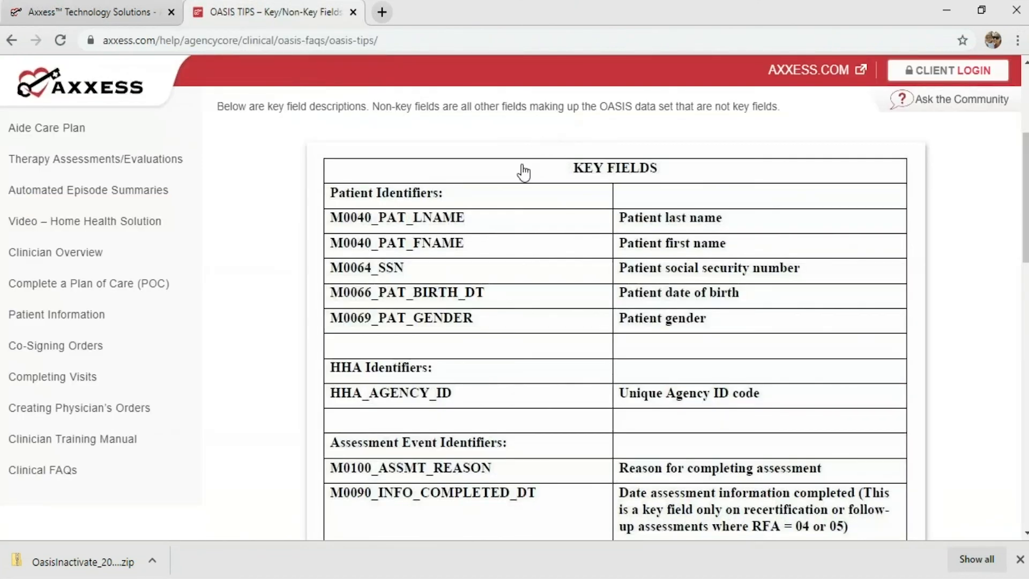
scroll(507, 177, "down", 3)
scroll(507, 178, "down", 5)
scroll(507, 179, "up", 7)
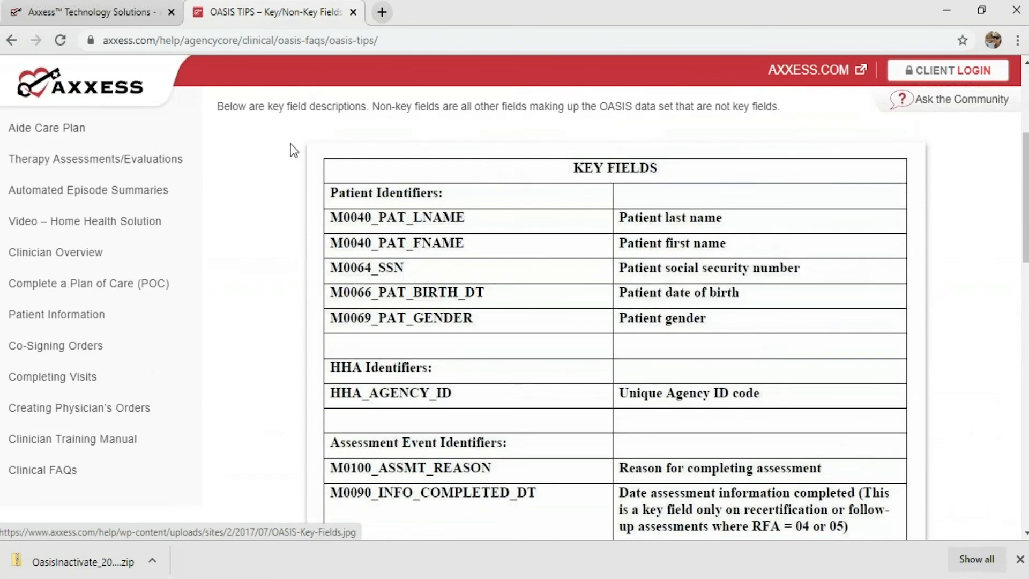
On the Axxess tab, close the OASIS Export and Exported OASIS windows.
left_click(120, 17)
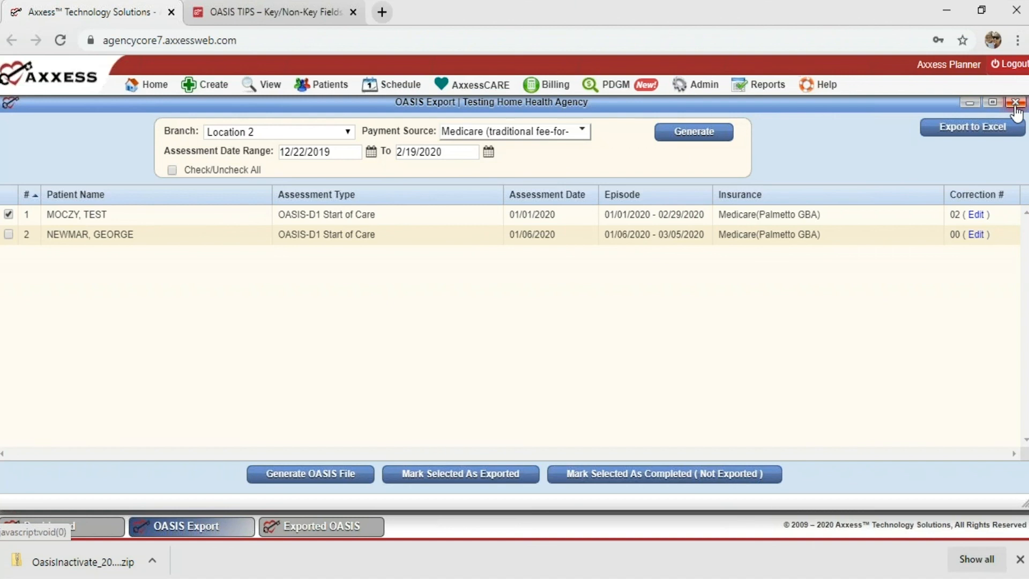
left_click(1015, 103)
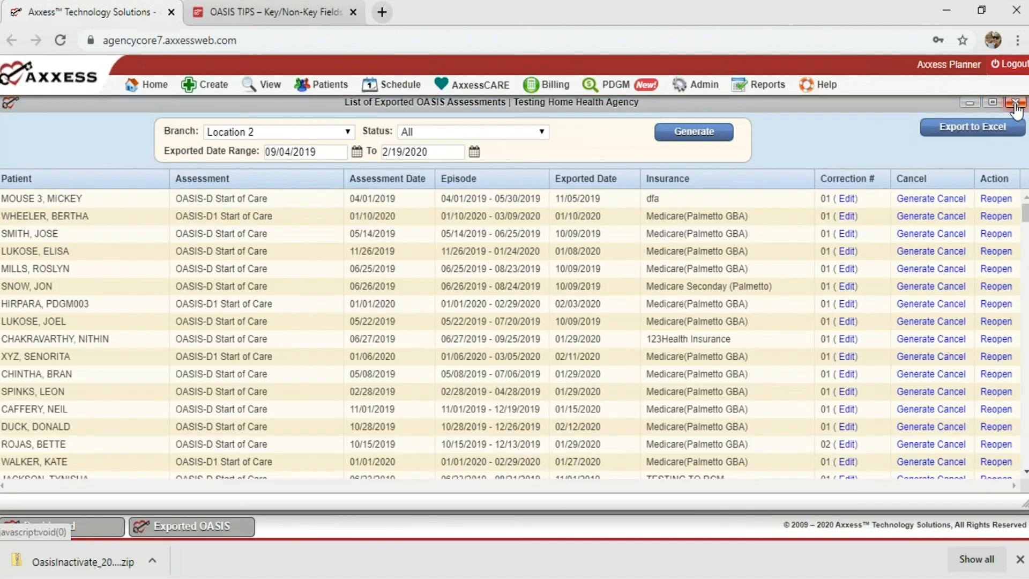
left_click(1016, 103)
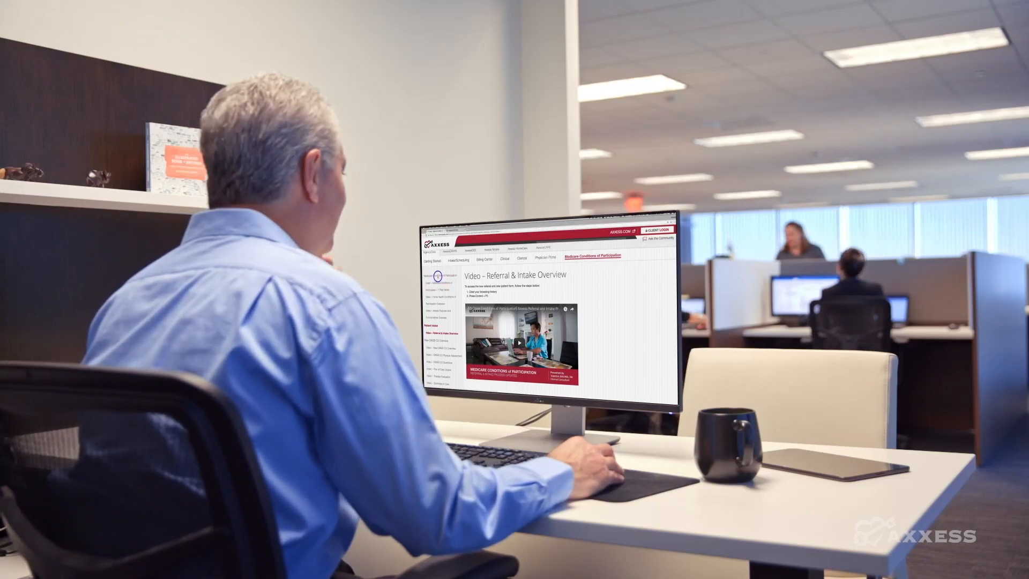
left_click(438, 276)
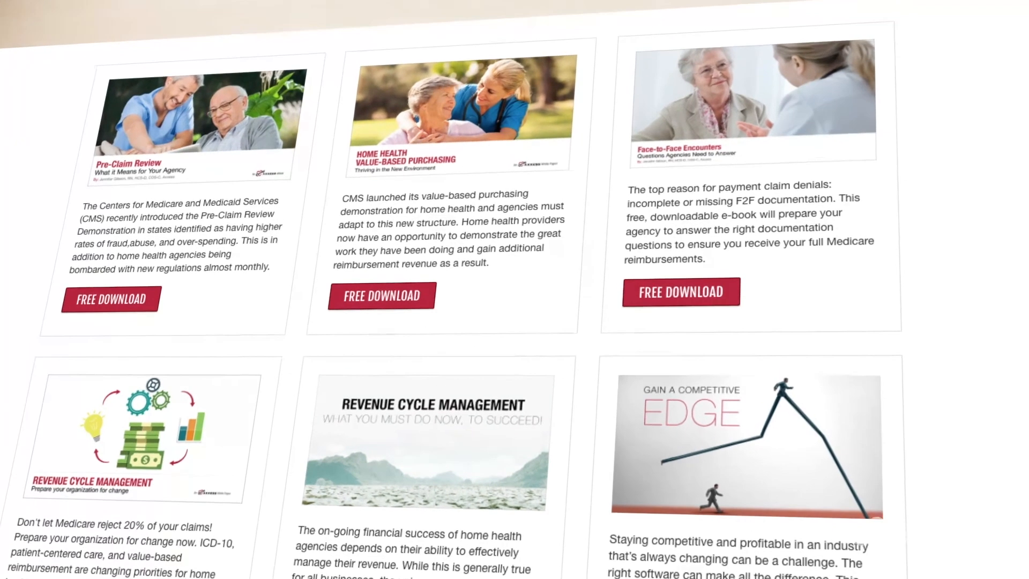